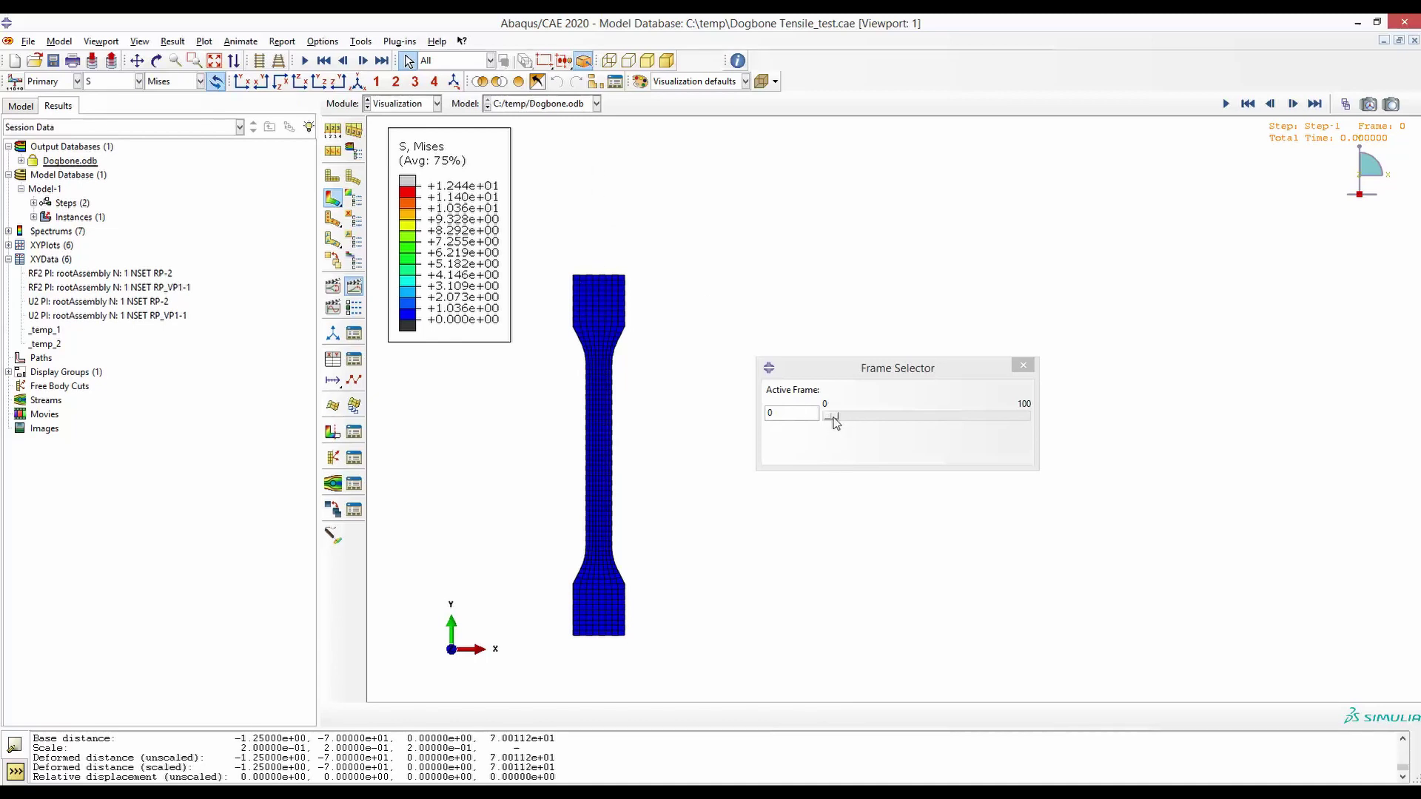
pyautogui.moveTo(833, 418)
pyautogui.mouseDown()
pyautogui.moveTo(1053, 434)
pyautogui.moveTo(827, 416)
pyautogui.mouseUp()
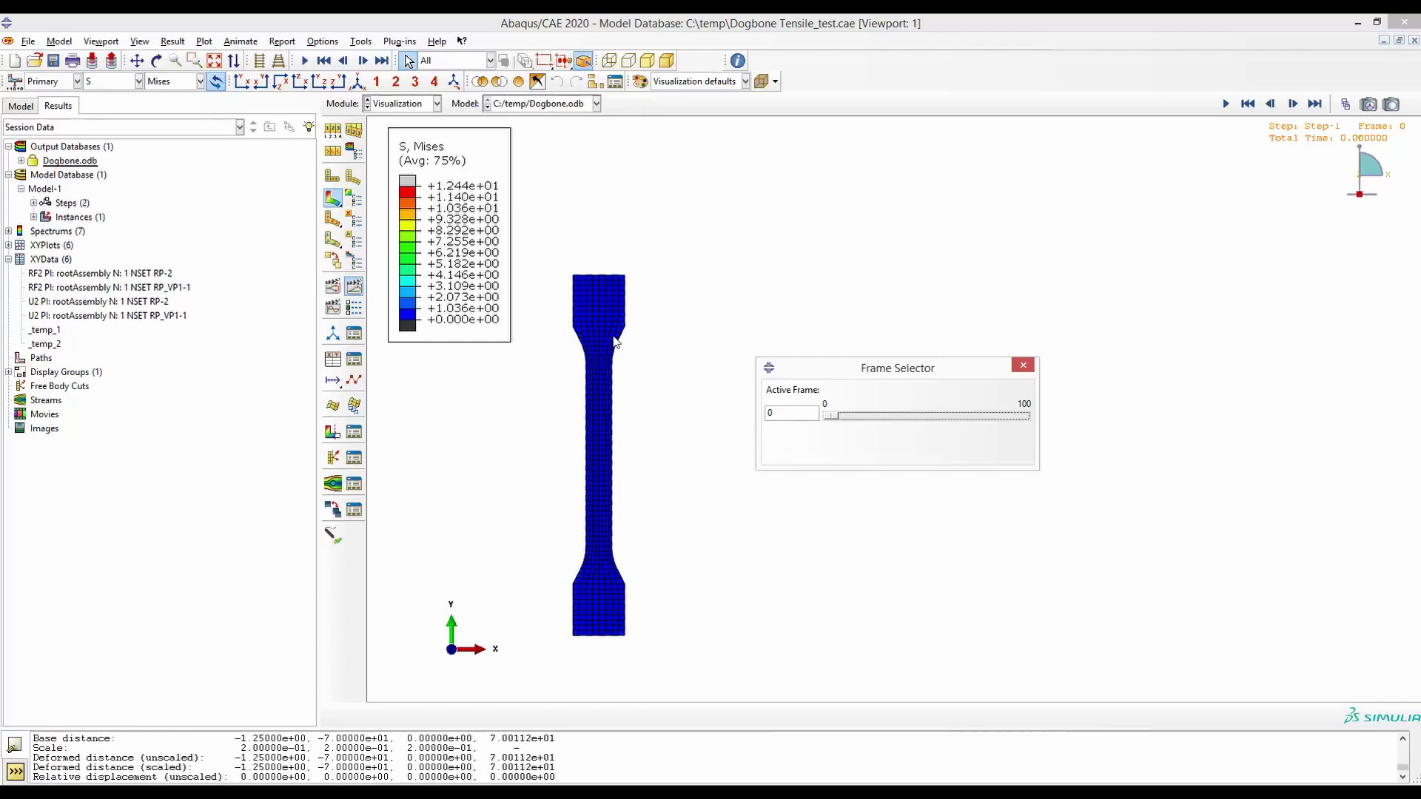
pyautogui.click(598, 636)
pyautogui.moveTo(837, 420); pyautogui.dragTo(818, 414)
# - In Common Options, set the deformation scale factor to Uniform, replacing 0.2 with 1
pyautogui.click(332, 132)
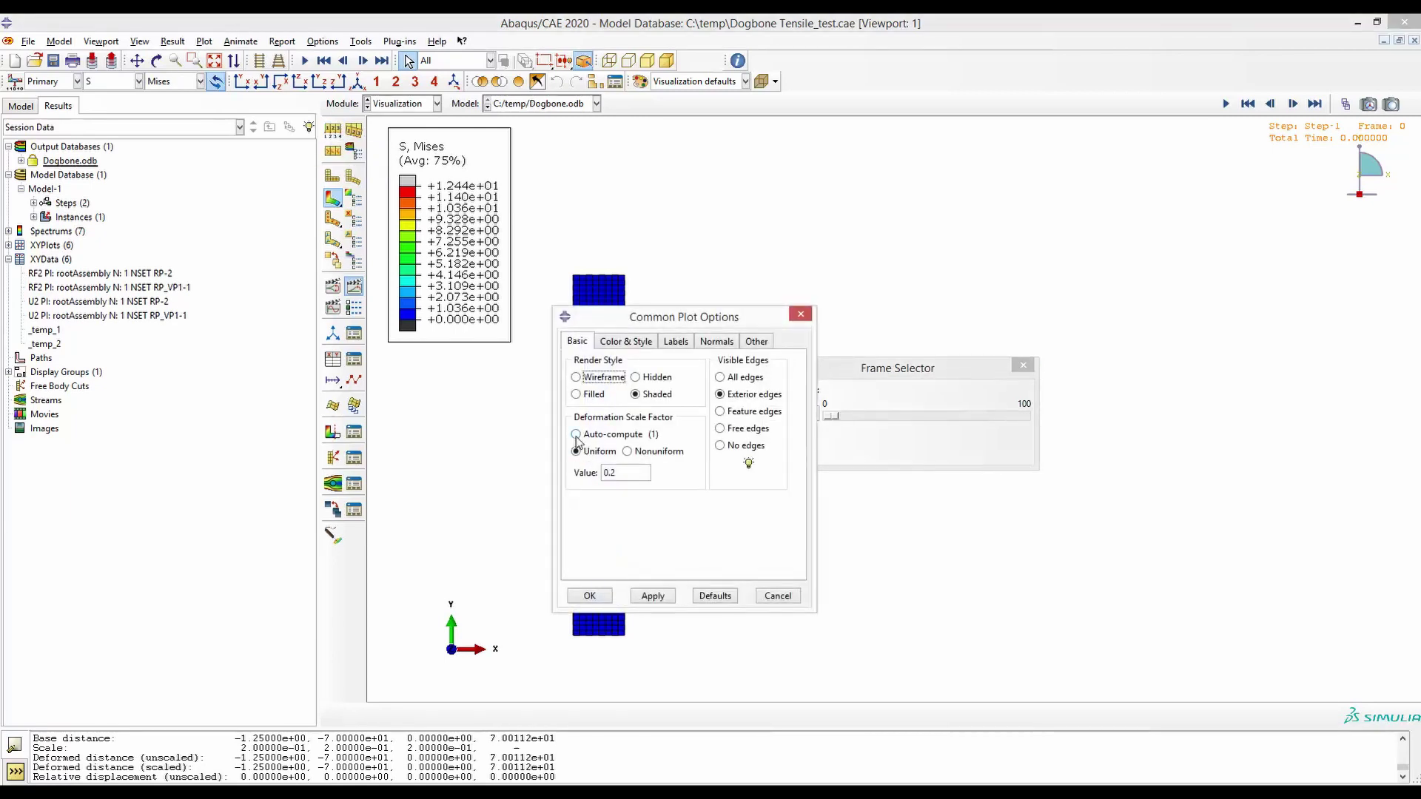
pyautogui.click(576, 436)
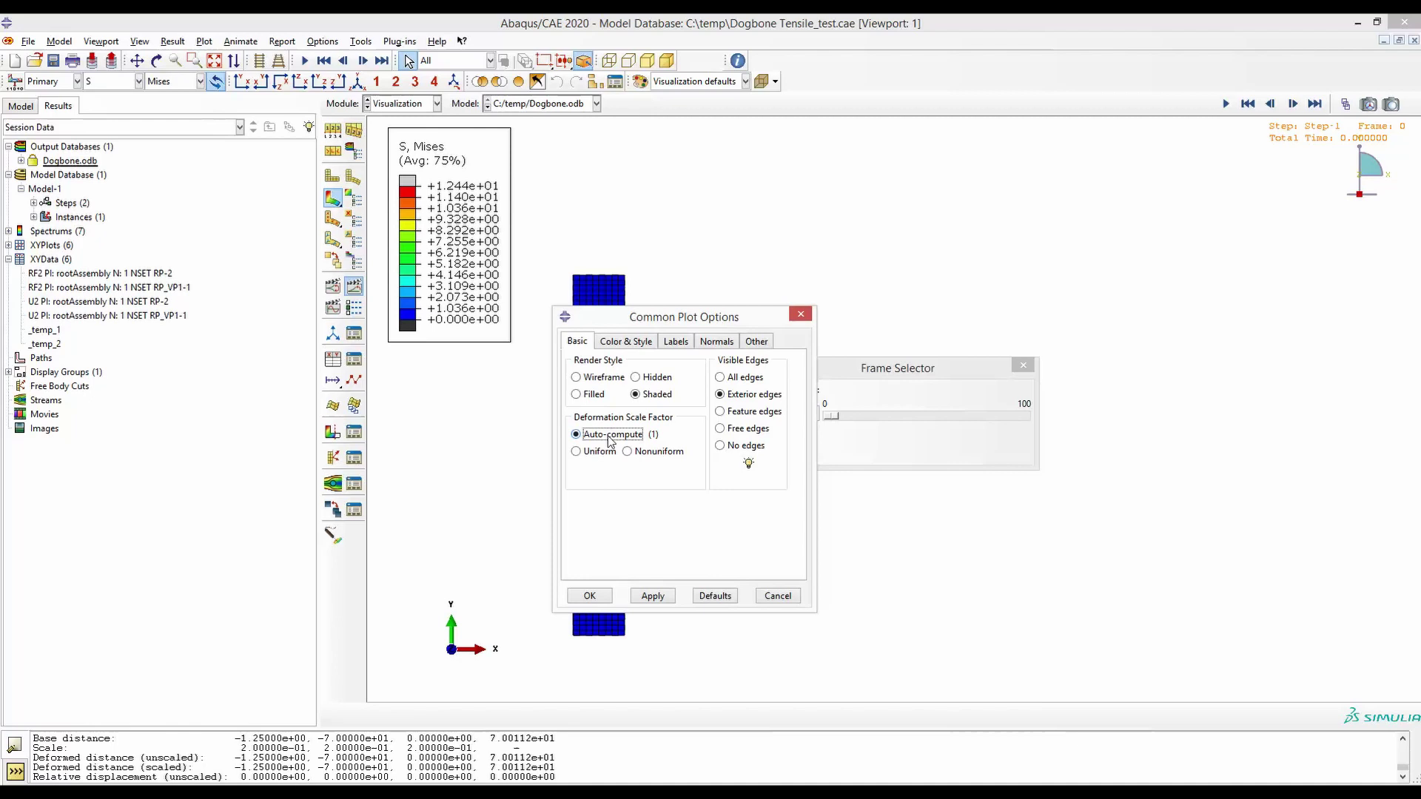
pyautogui.moveTo(664, 321); pyautogui.dragTo(838, 245)
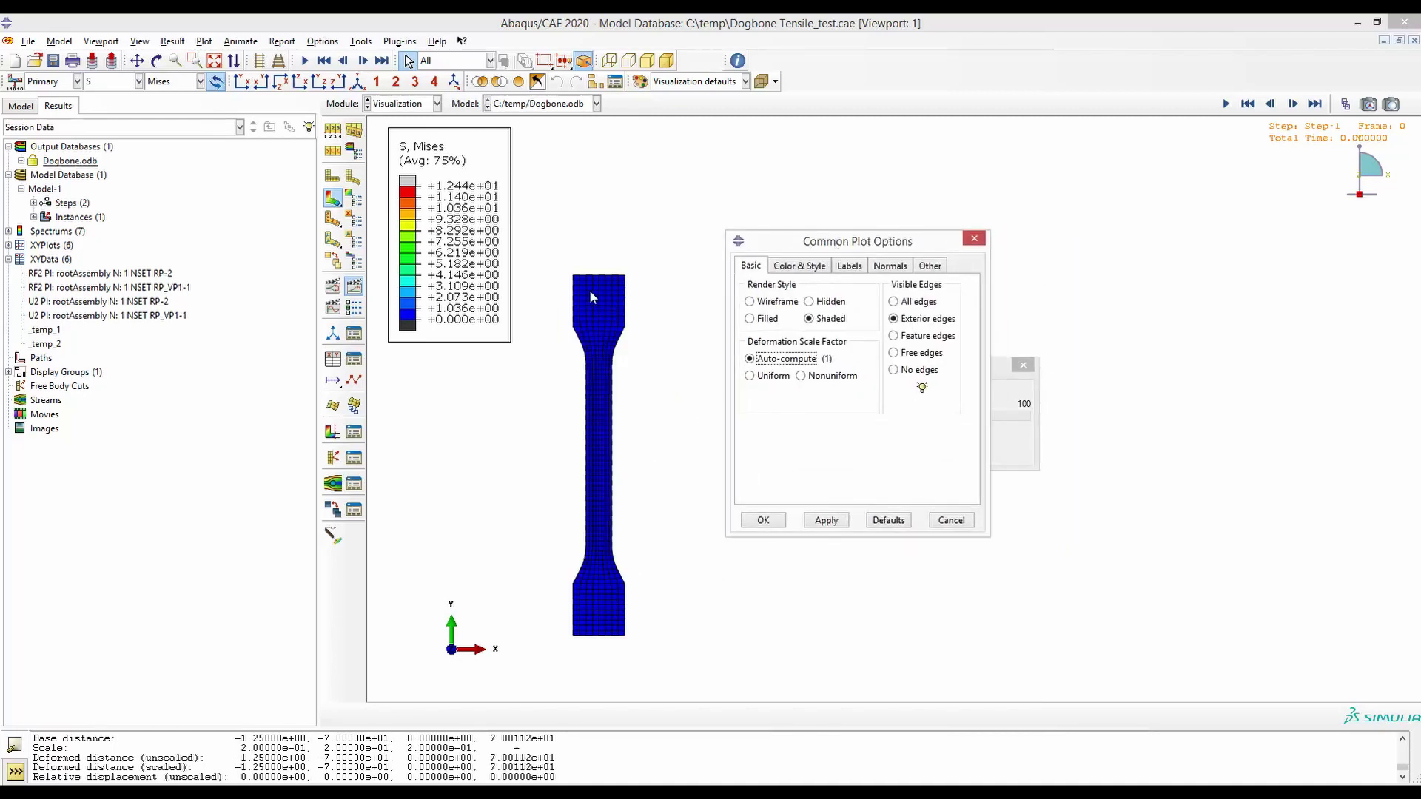
pyautogui.moveTo(805, 246); pyautogui.dragTo(1098, 295)
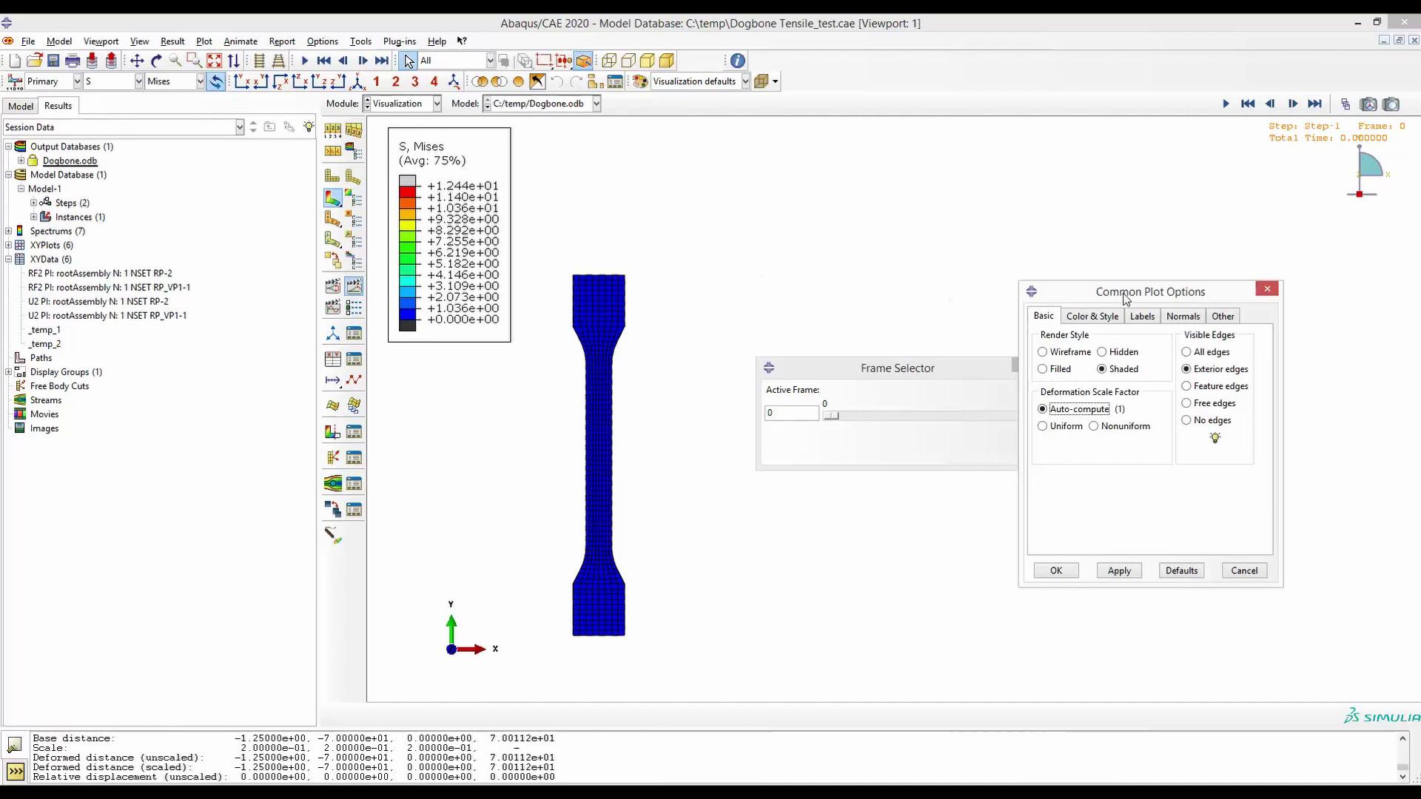
pyautogui.moveTo(1063, 288); pyautogui.dragTo(756, 245)
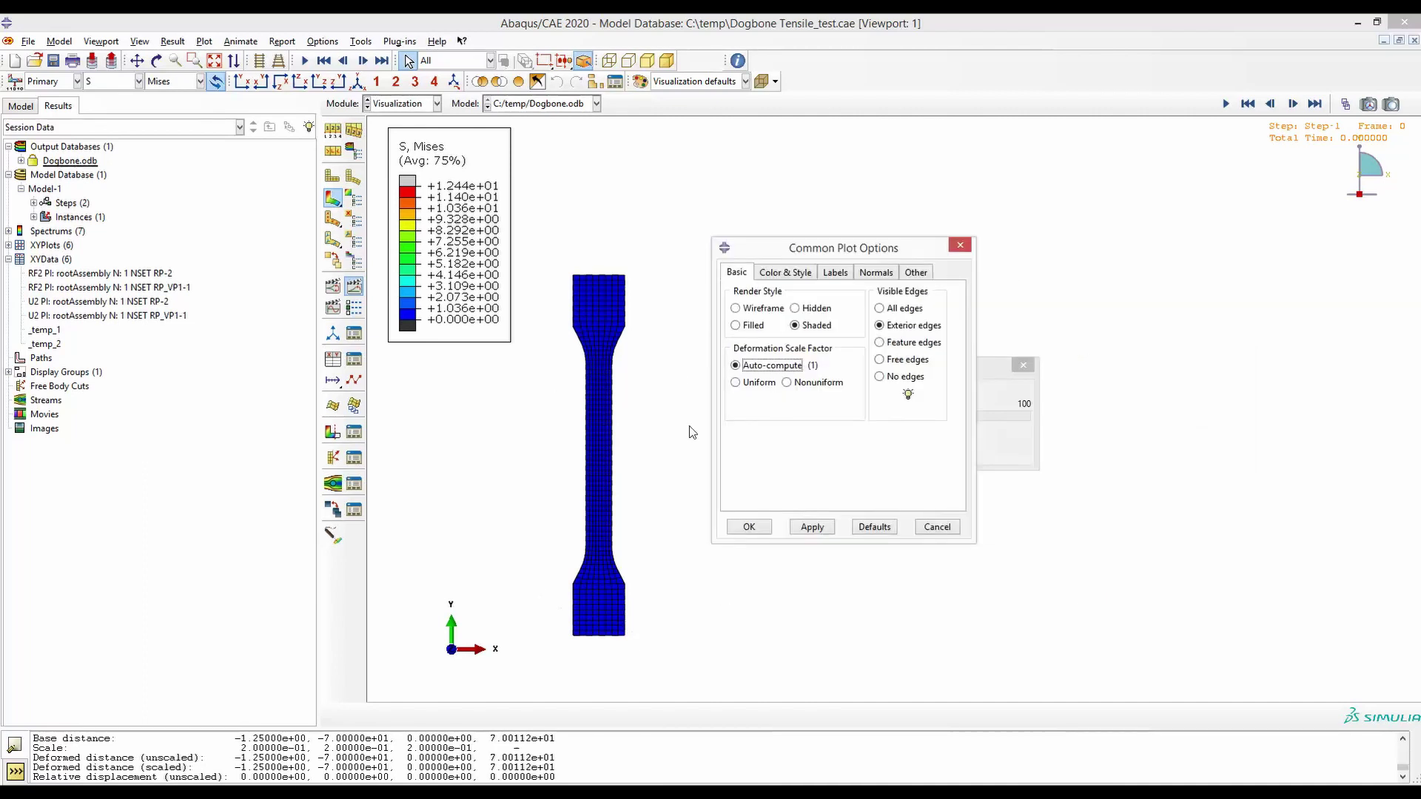
pyautogui.click(735, 384)
pyautogui.moveTo(779, 406); pyautogui.dragTo(753, 405)
pyautogui.write('1')
pyautogui.click(811, 527)
pyautogui.click(748, 530)
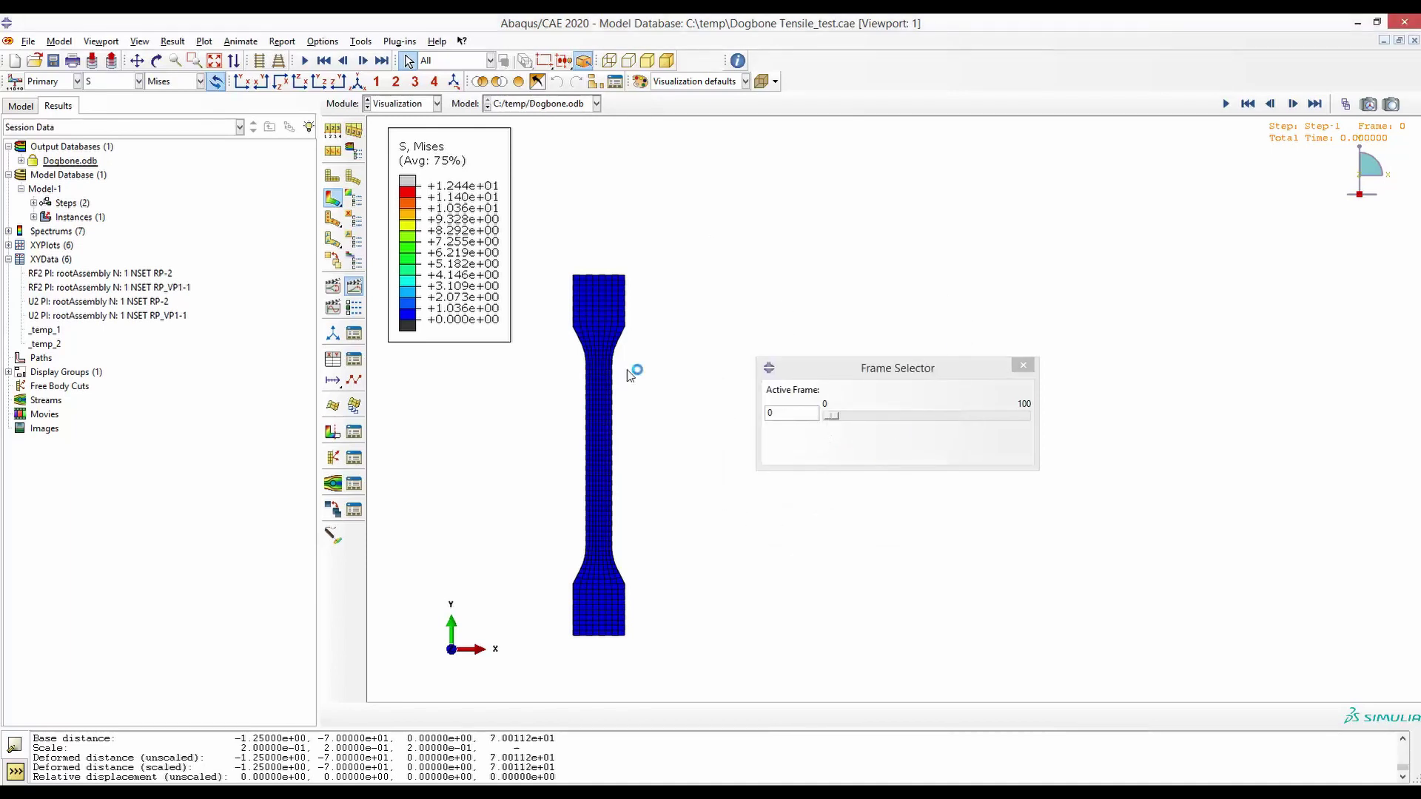
# - Drag the Frame Selector forward to show the necked dogbone's Mises contour at a later frame
pyautogui.moveTo(834, 415)
pyautogui.mouseDown()
pyautogui.moveTo(1040, 420)
pyautogui.moveTo(813, 418)
pyautogui.moveTo(830, 421)
pyautogui.mouseUp()
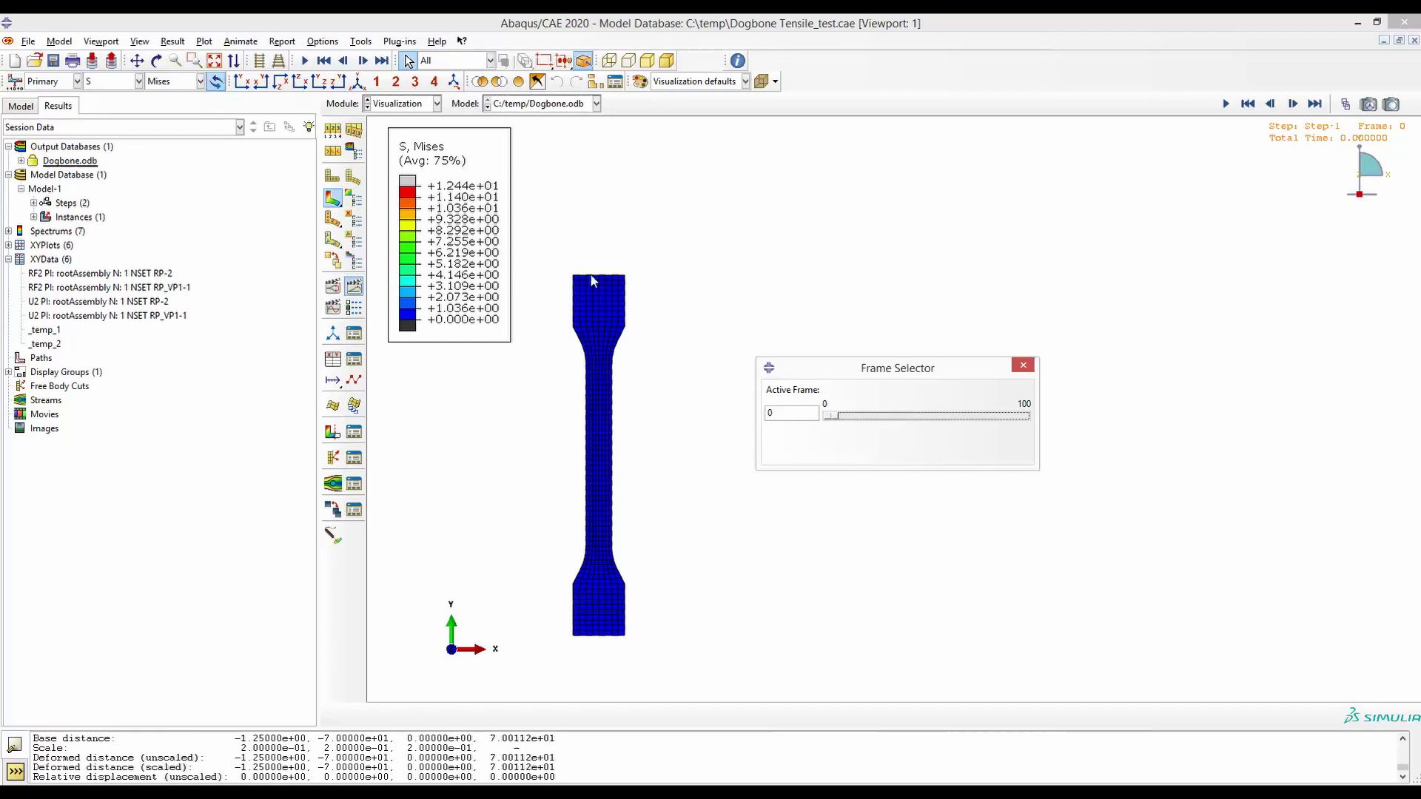
pyautogui.moveTo(832, 417); pyautogui.dragTo(1039, 431)
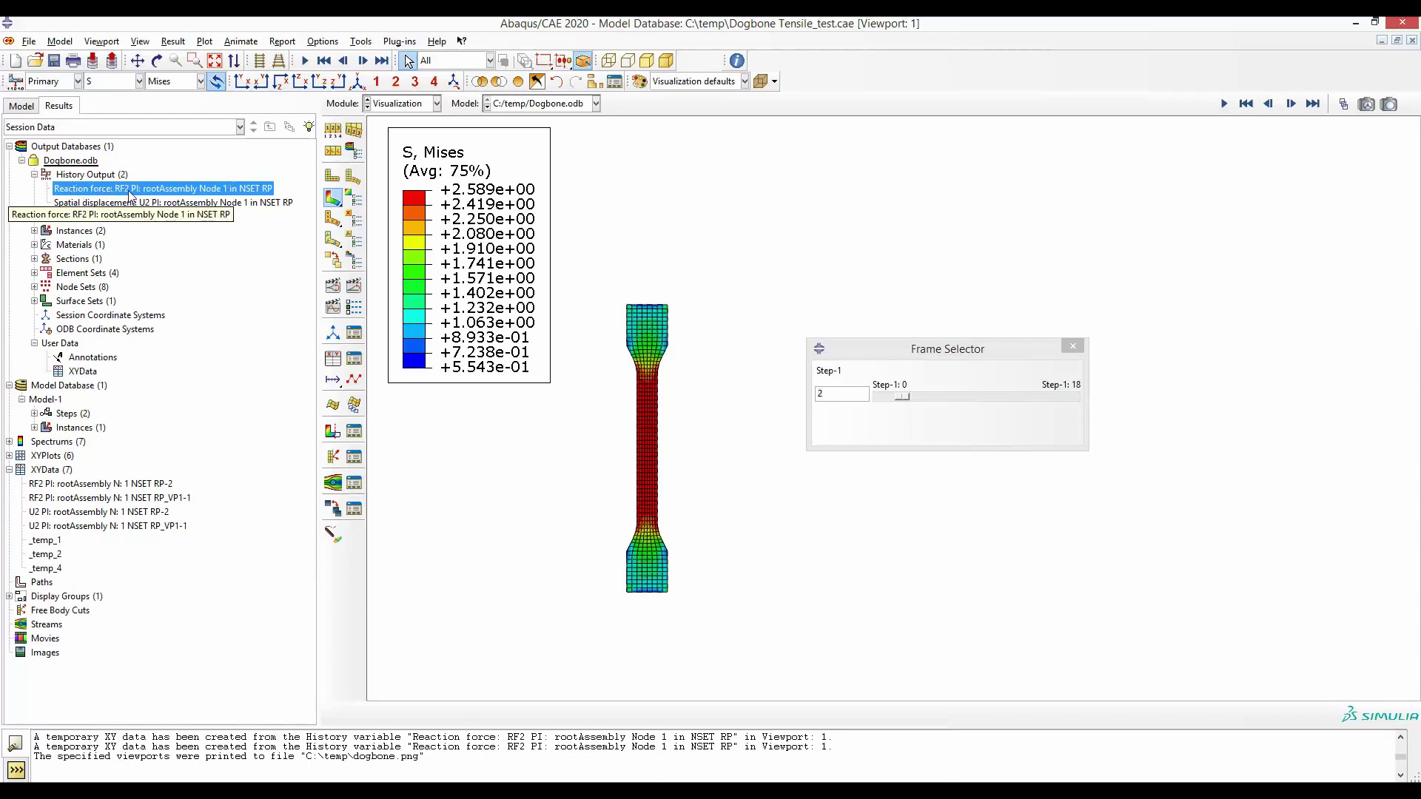
# - Plot the RF2 reaction force history as XYPlot-1, then show the Model database tree
pyautogui.doubleClick(217, 191)
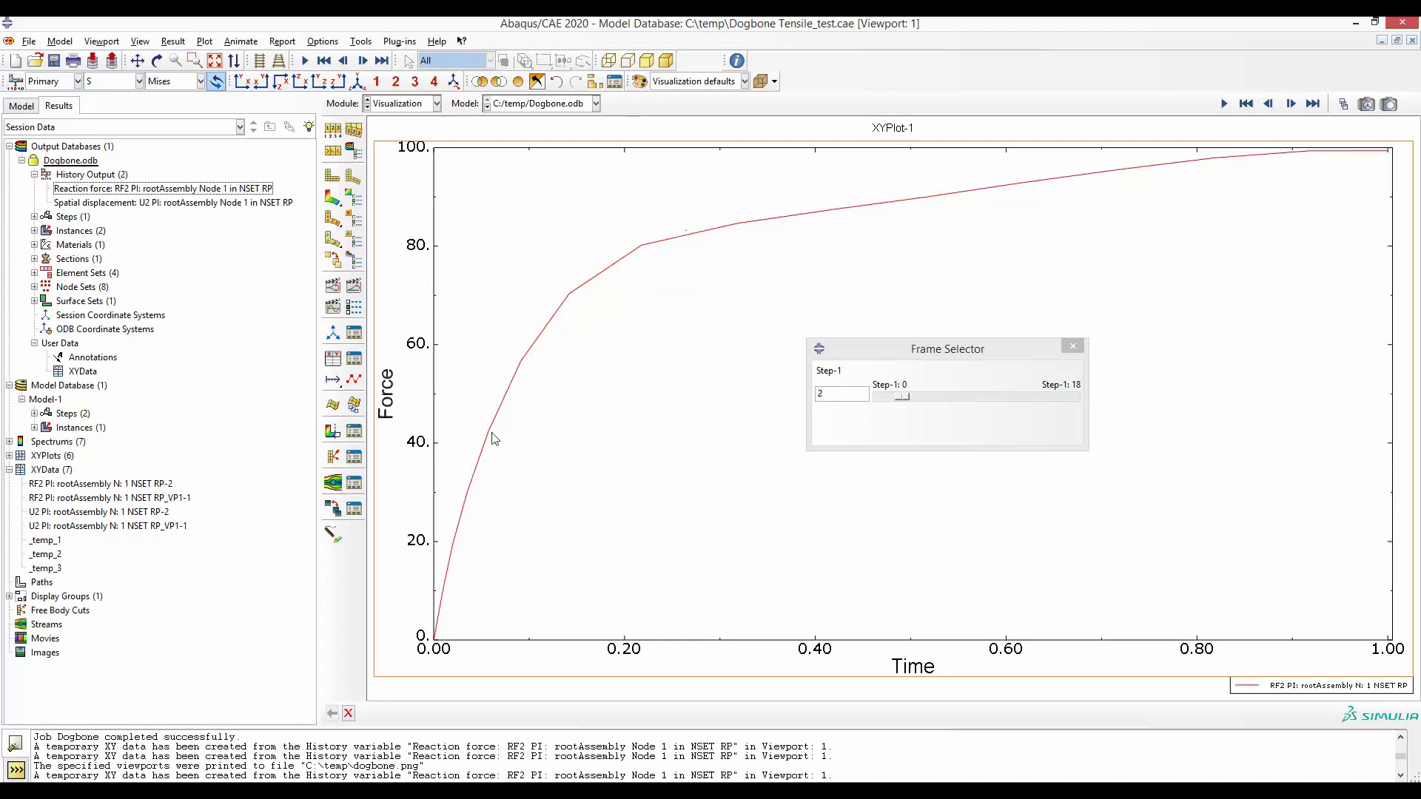
pyautogui.click(21, 106)
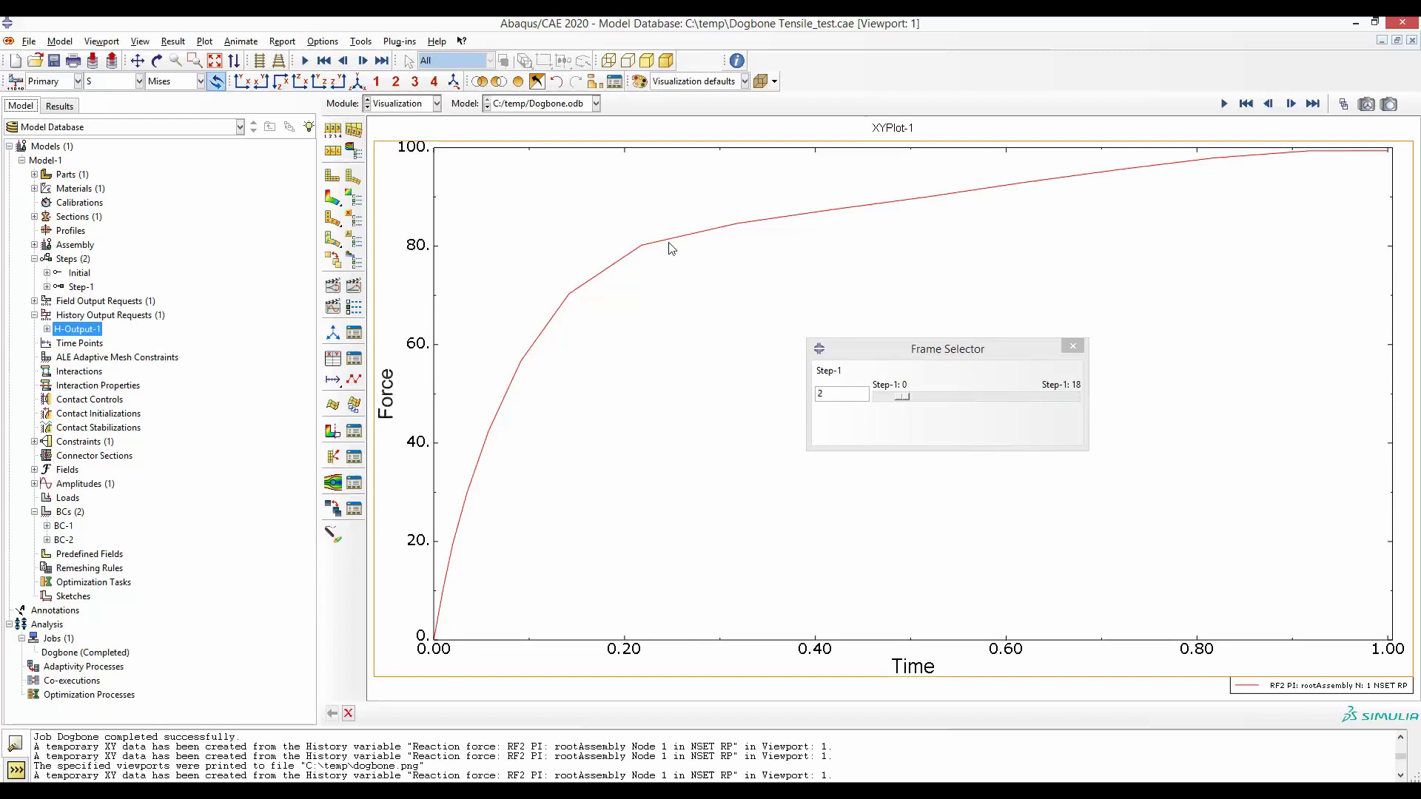
# - Review the H-Output-1 history request outputting RF2 and U2 for set RP
pyautogui.click(60, 106)
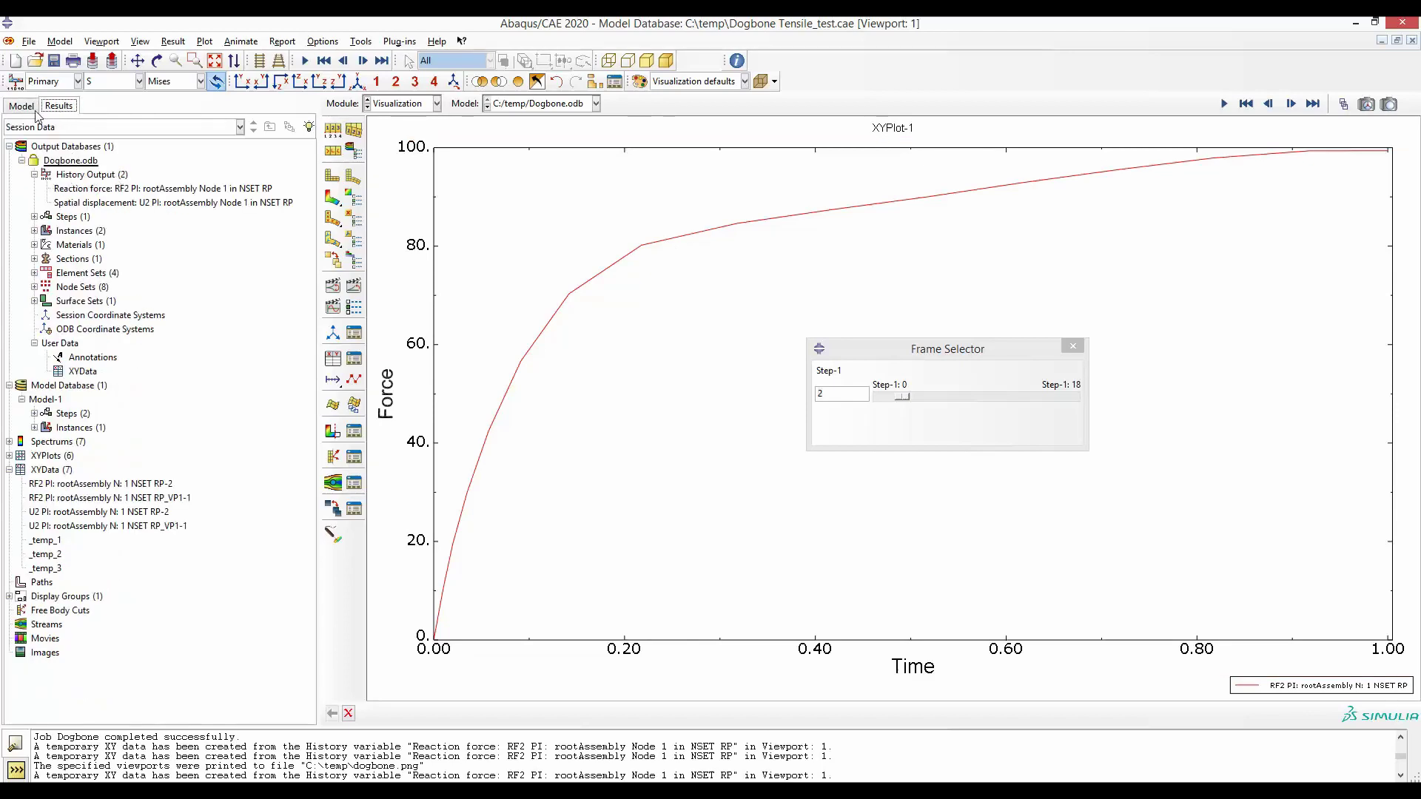
pyautogui.click(33, 108)
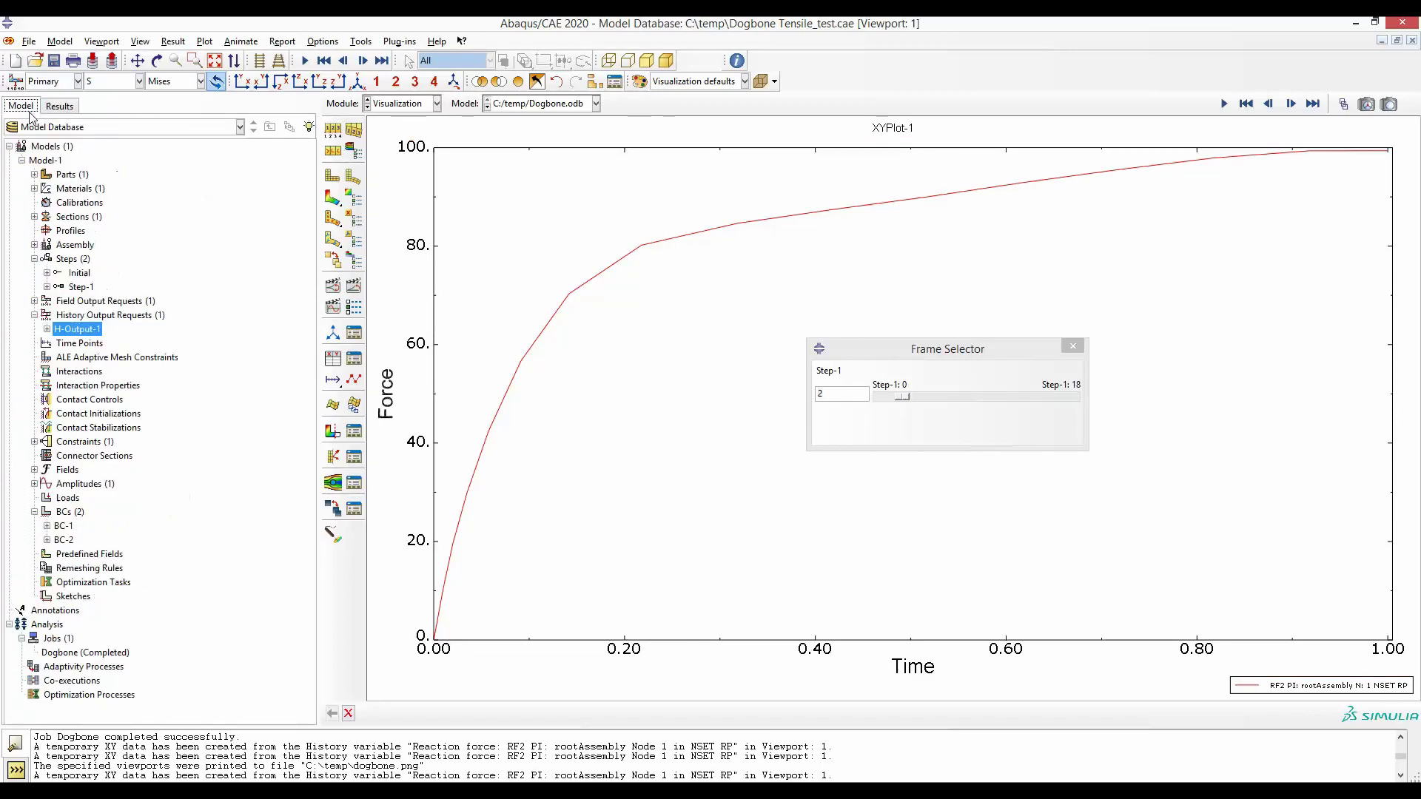
pyautogui.doubleClick(78, 330)
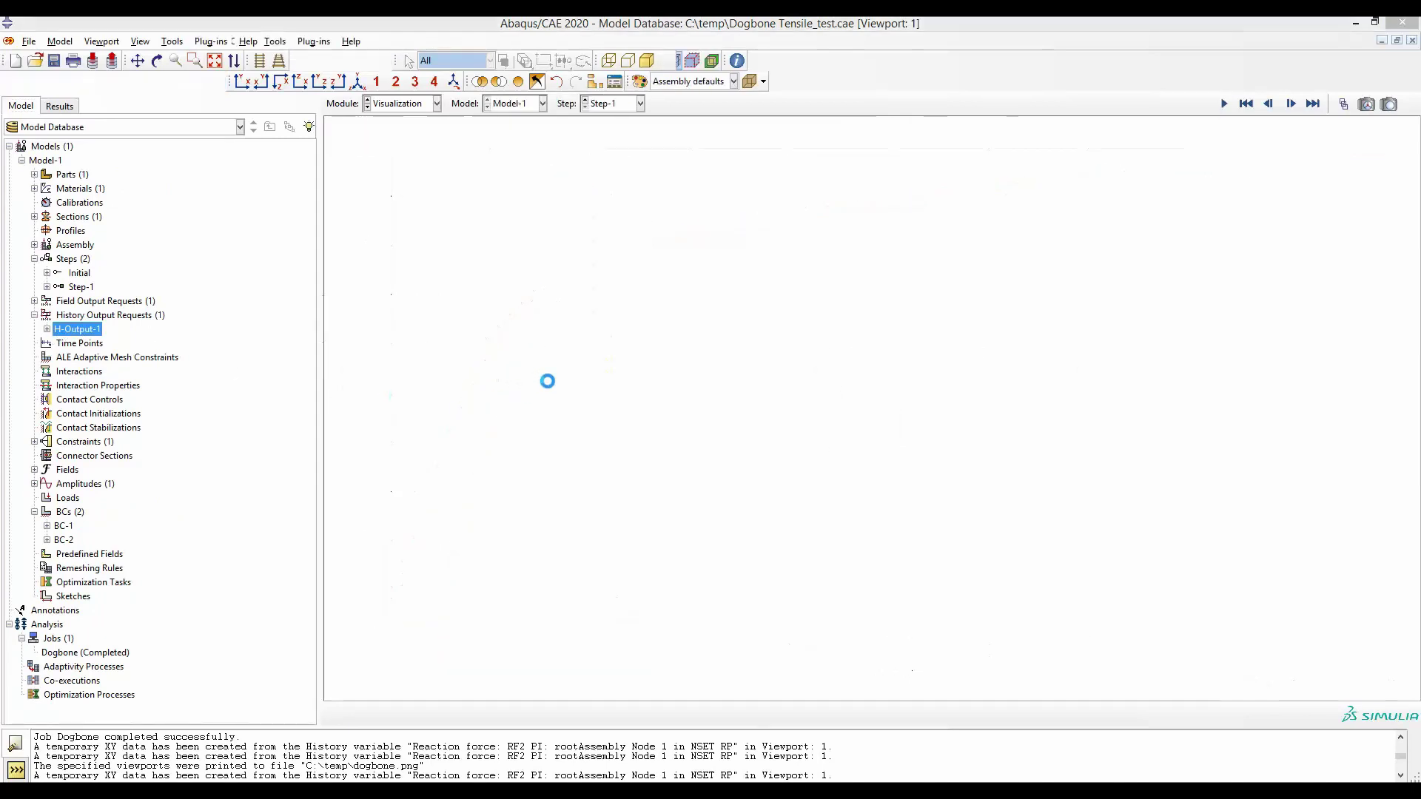
pyautogui.moveTo(578, 170); pyautogui.dragTo(807, 237)
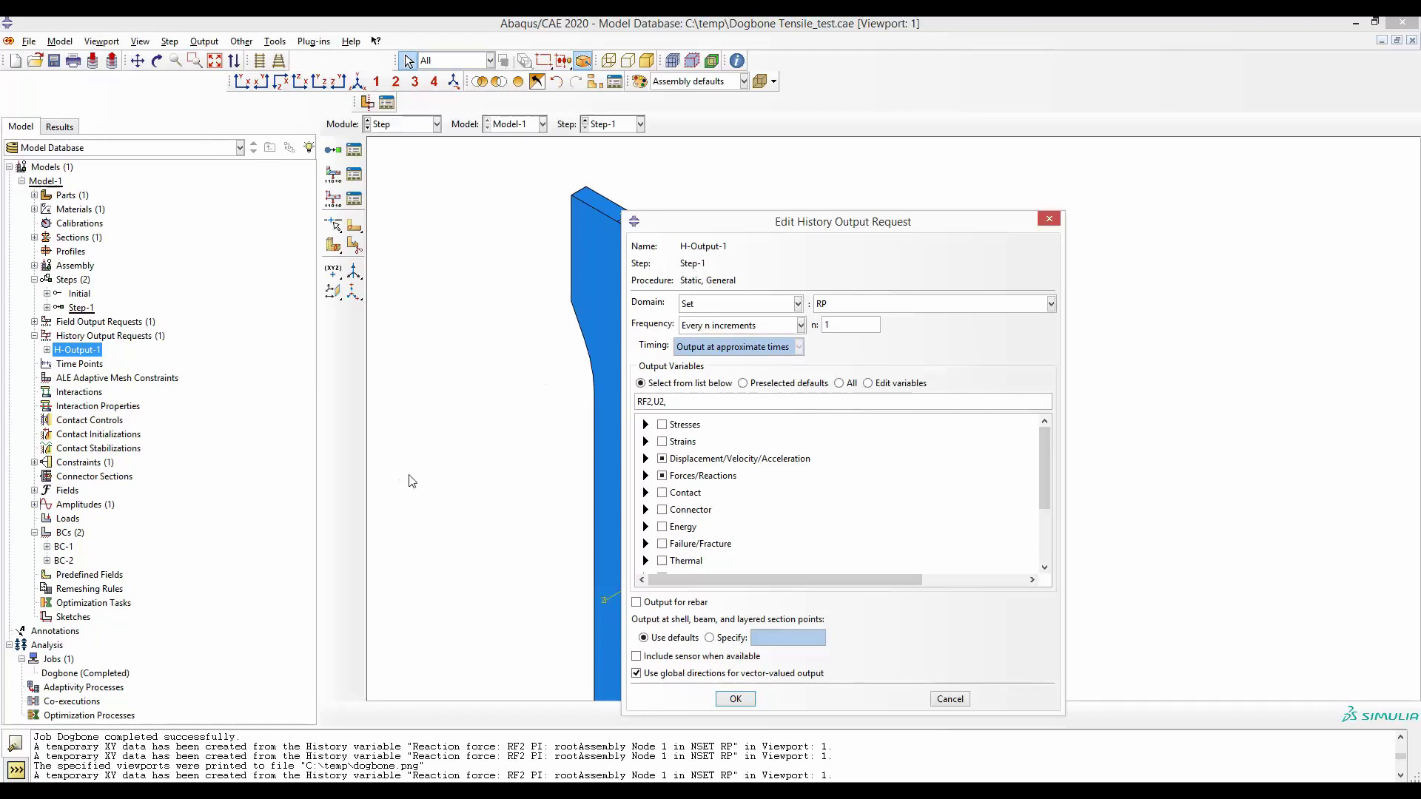
pyautogui.click(59, 127)
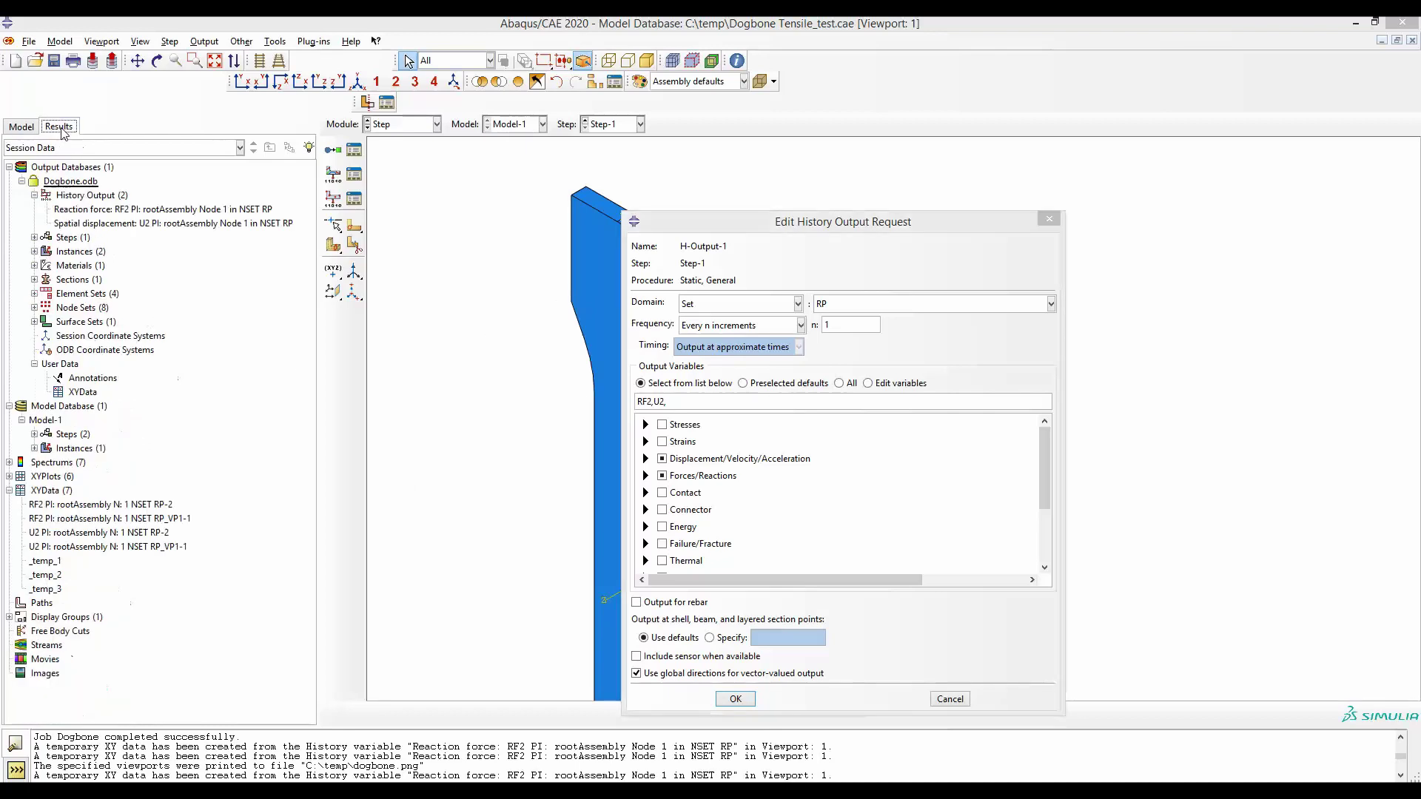
pyautogui.click(34, 127)
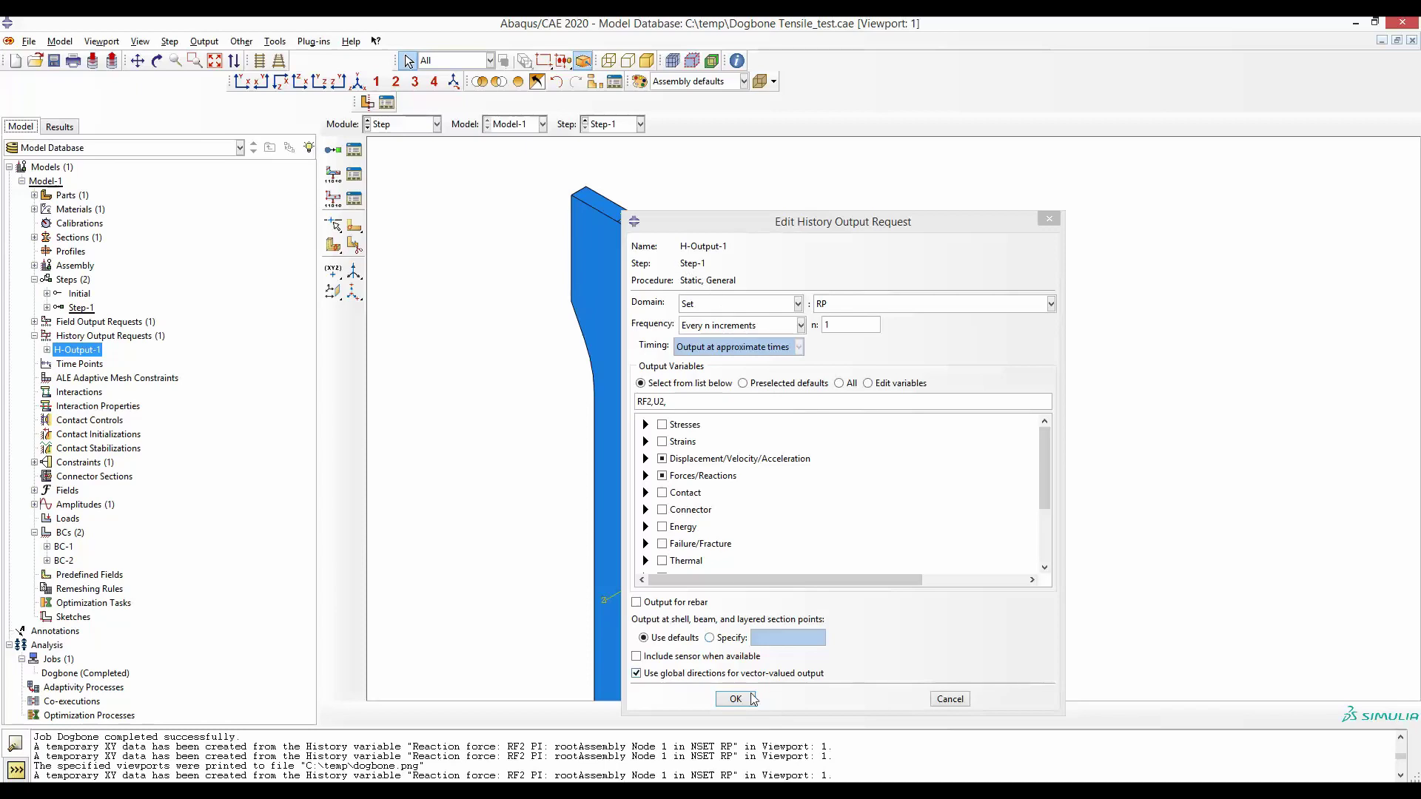
pyautogui.click(950, 700)
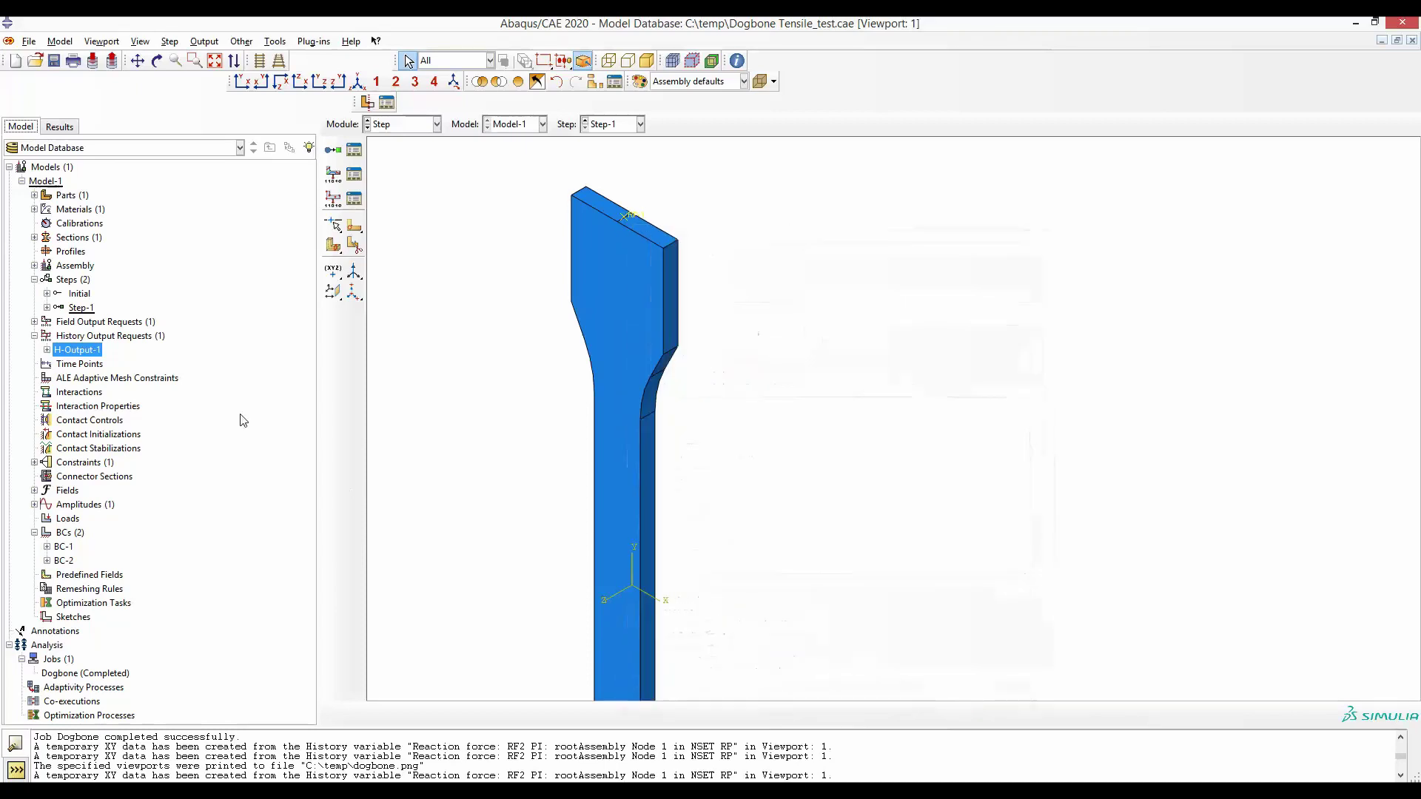
pyautogui.doubleClick(80, 309)
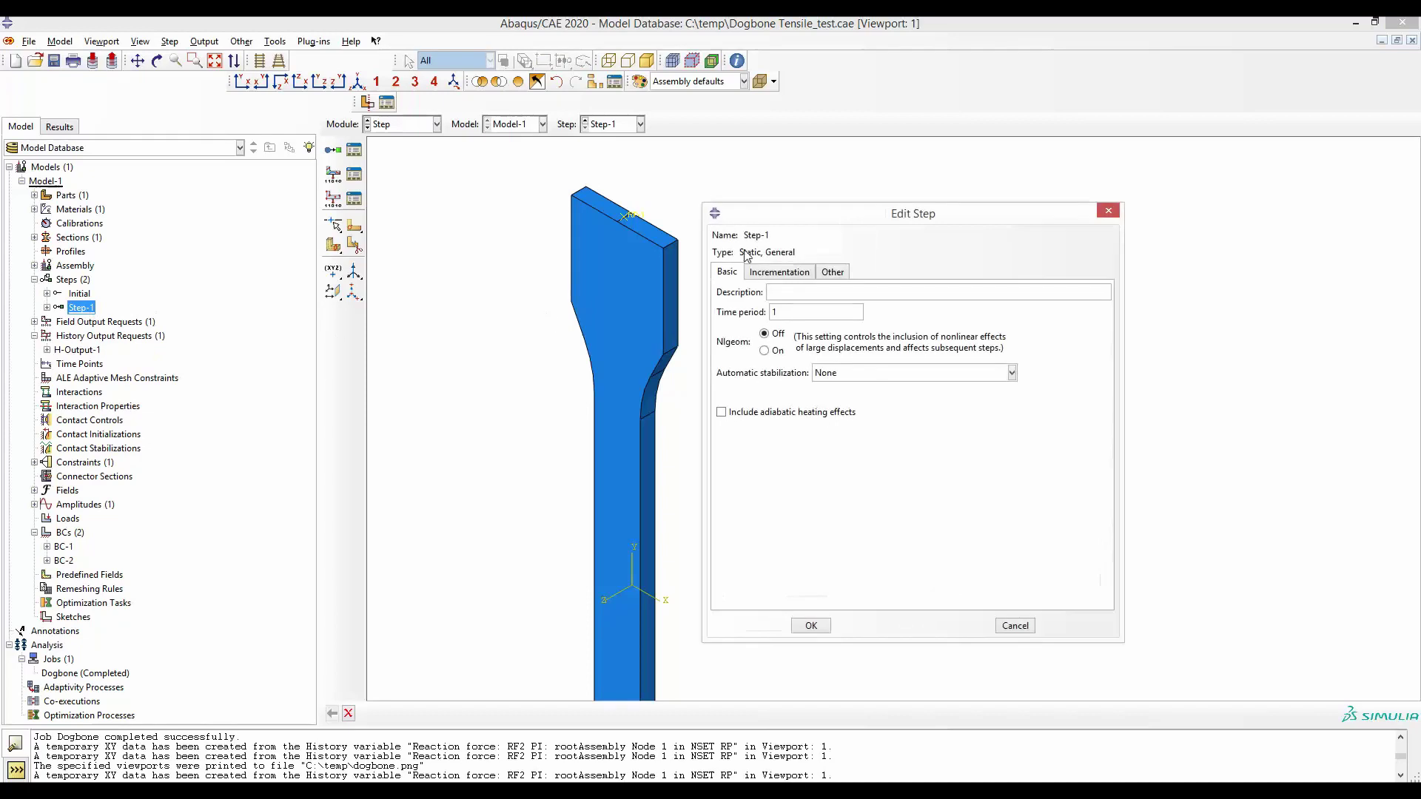
pyautogui.click(785, 274)
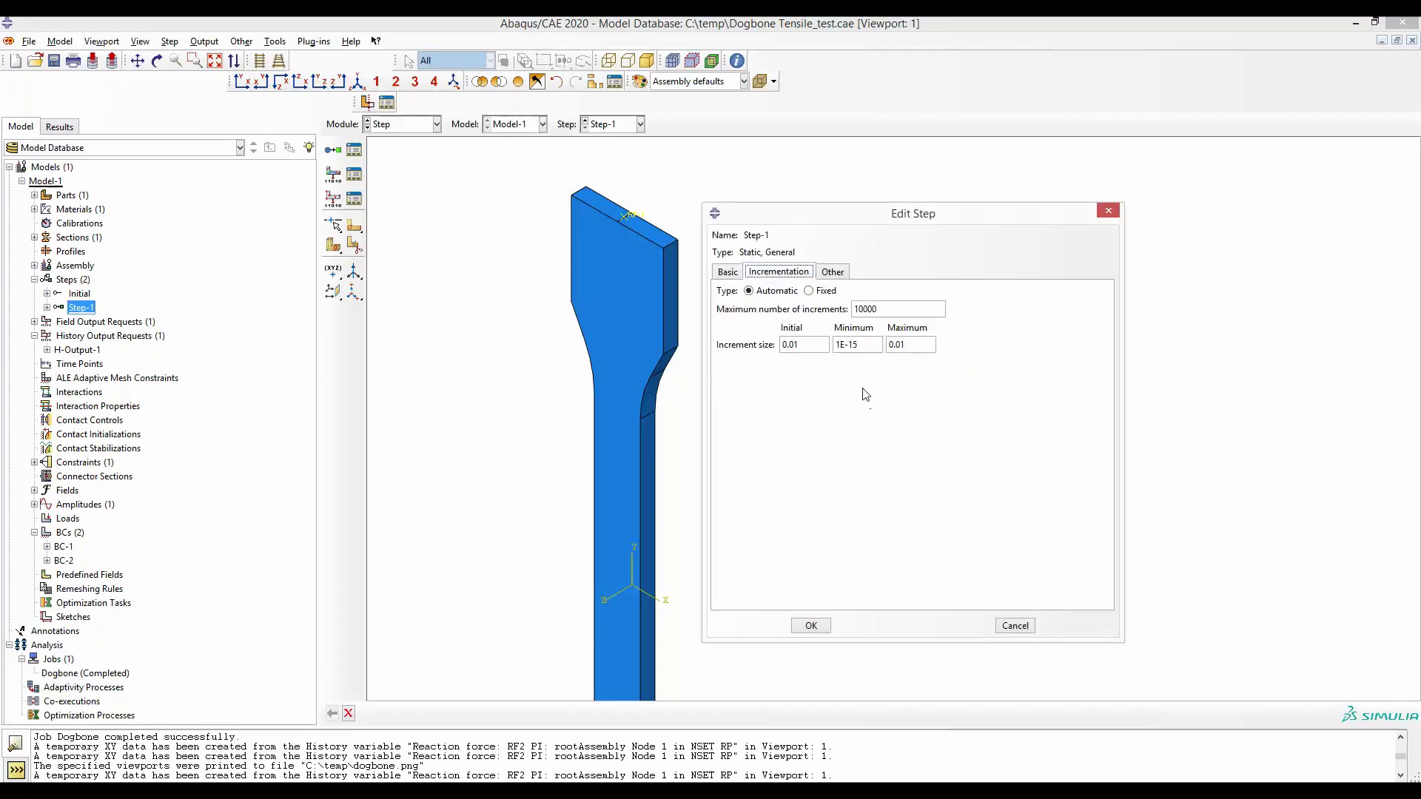
pyautogui.doubleClick(897, 345)
pyautogui.moveTo(890, 346); pyautogui.dragTo(899, 345)
pyautogui.click(895, 346)
pyautogui.click(728, 273)
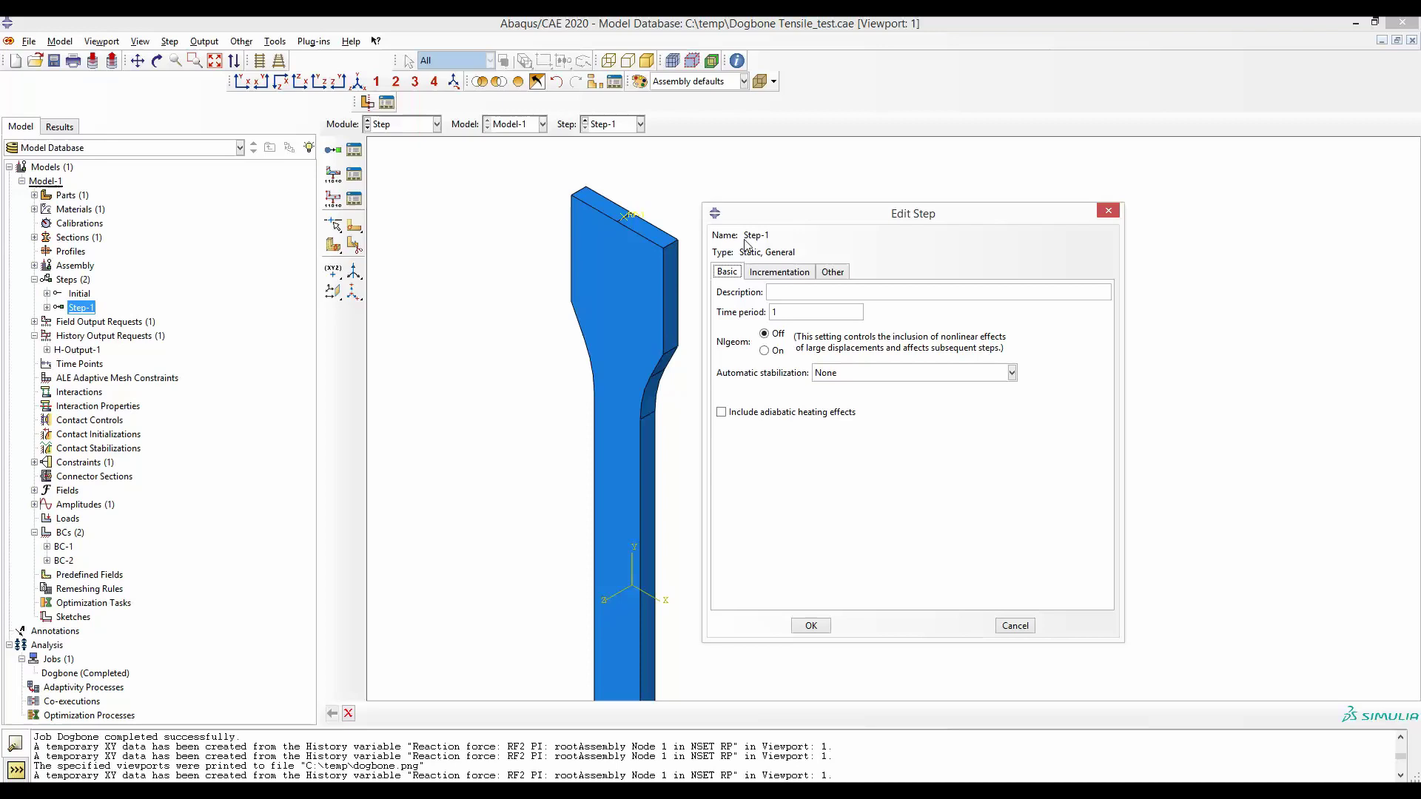
pyautogui.moveTo(780, 315); pyautogui.dragTo(770, 316)
pyautogui.click(785, 276)
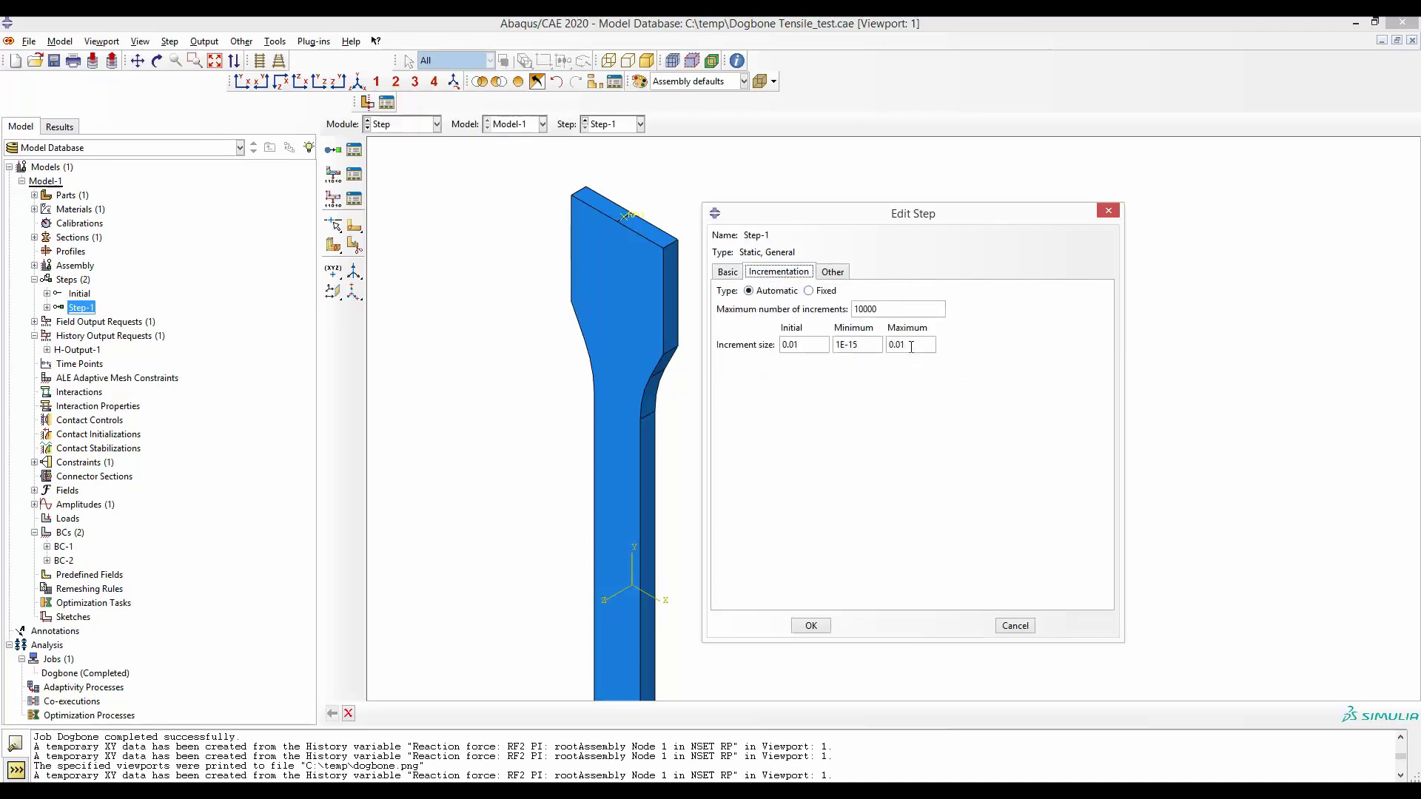
pyautogui.moveTo(911, 347); pyautogui.dragTo(900, 346)
pyautogui.click(910, 345)
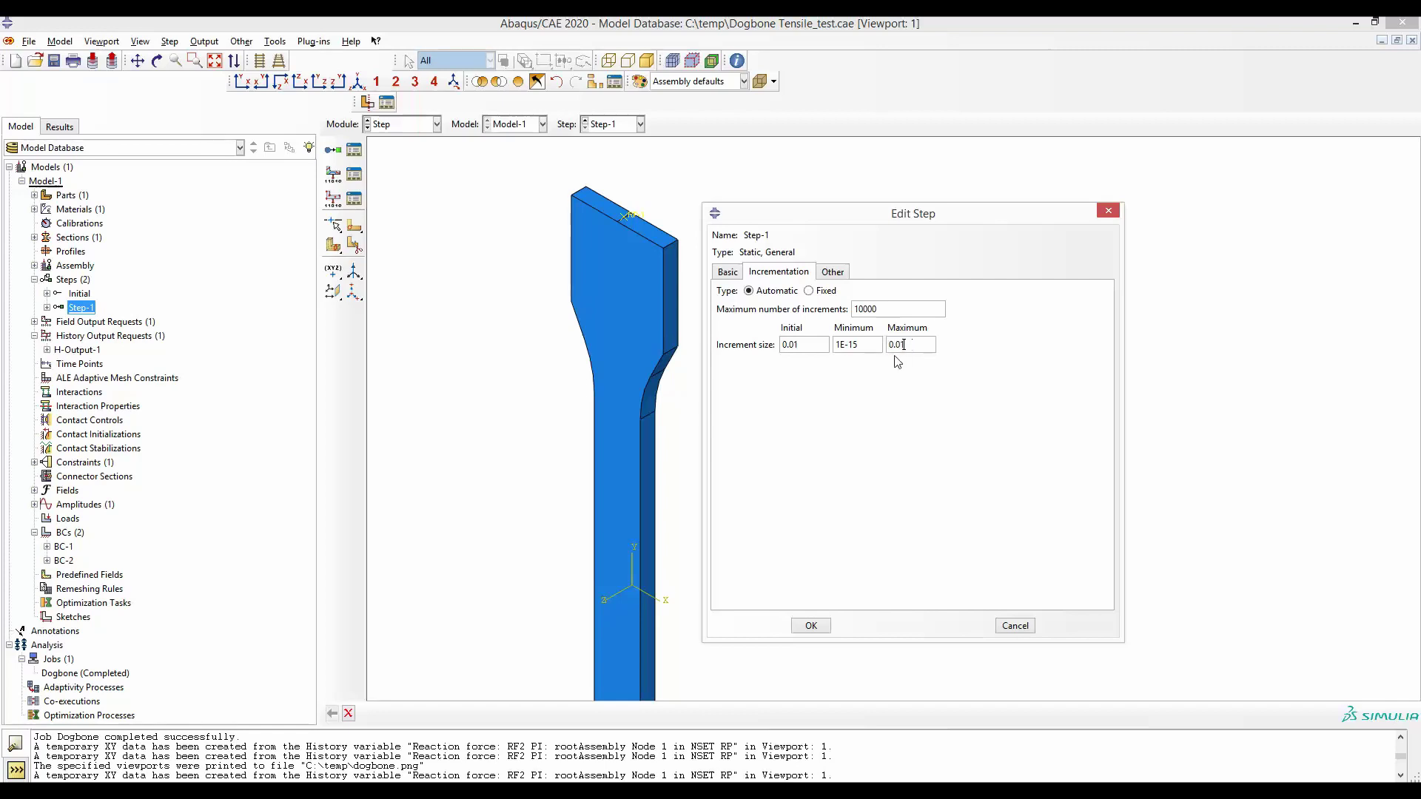
pyautogui.click(729, 273)
pyautogui.click(783, 272)
pyautogui.click(727, 272)
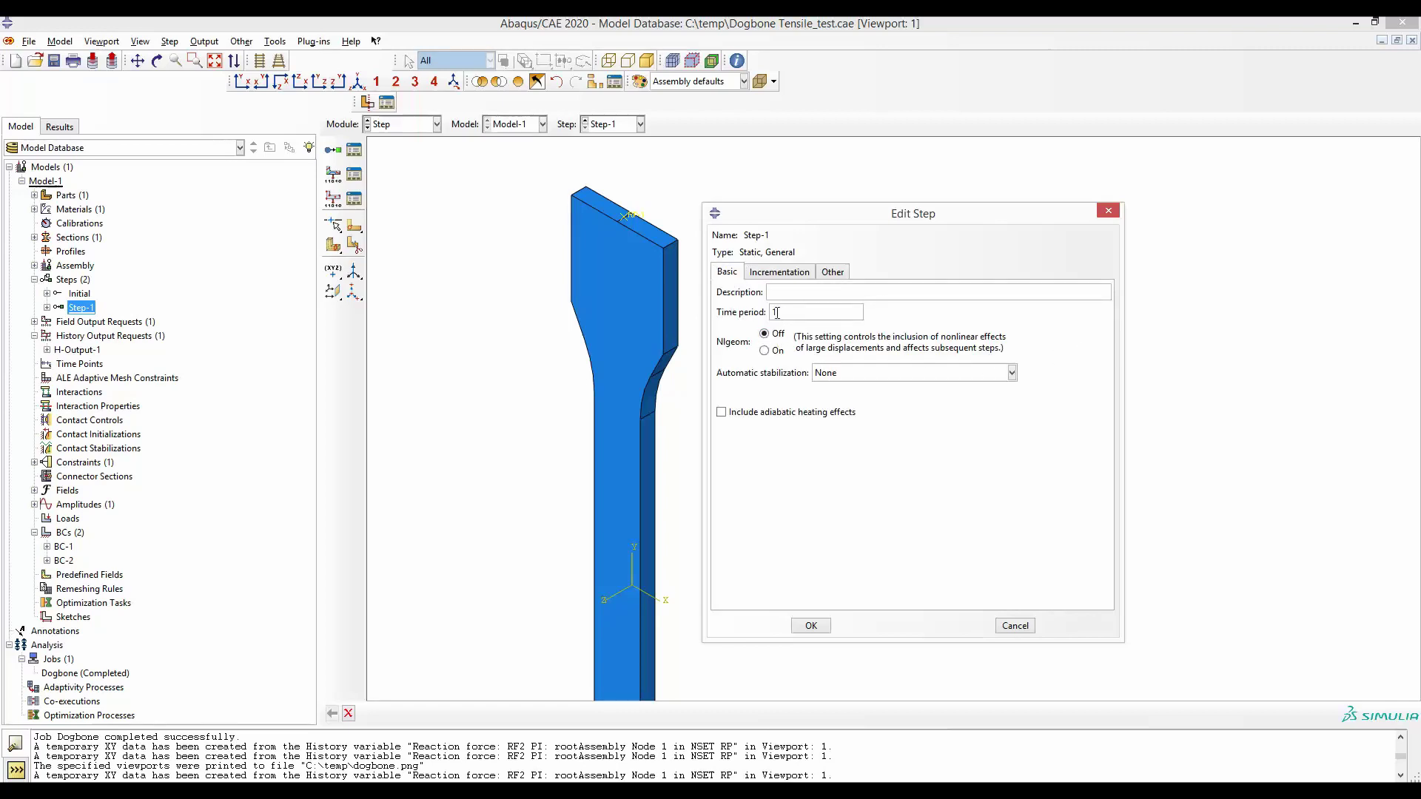
pyautogui.click(777, 272)
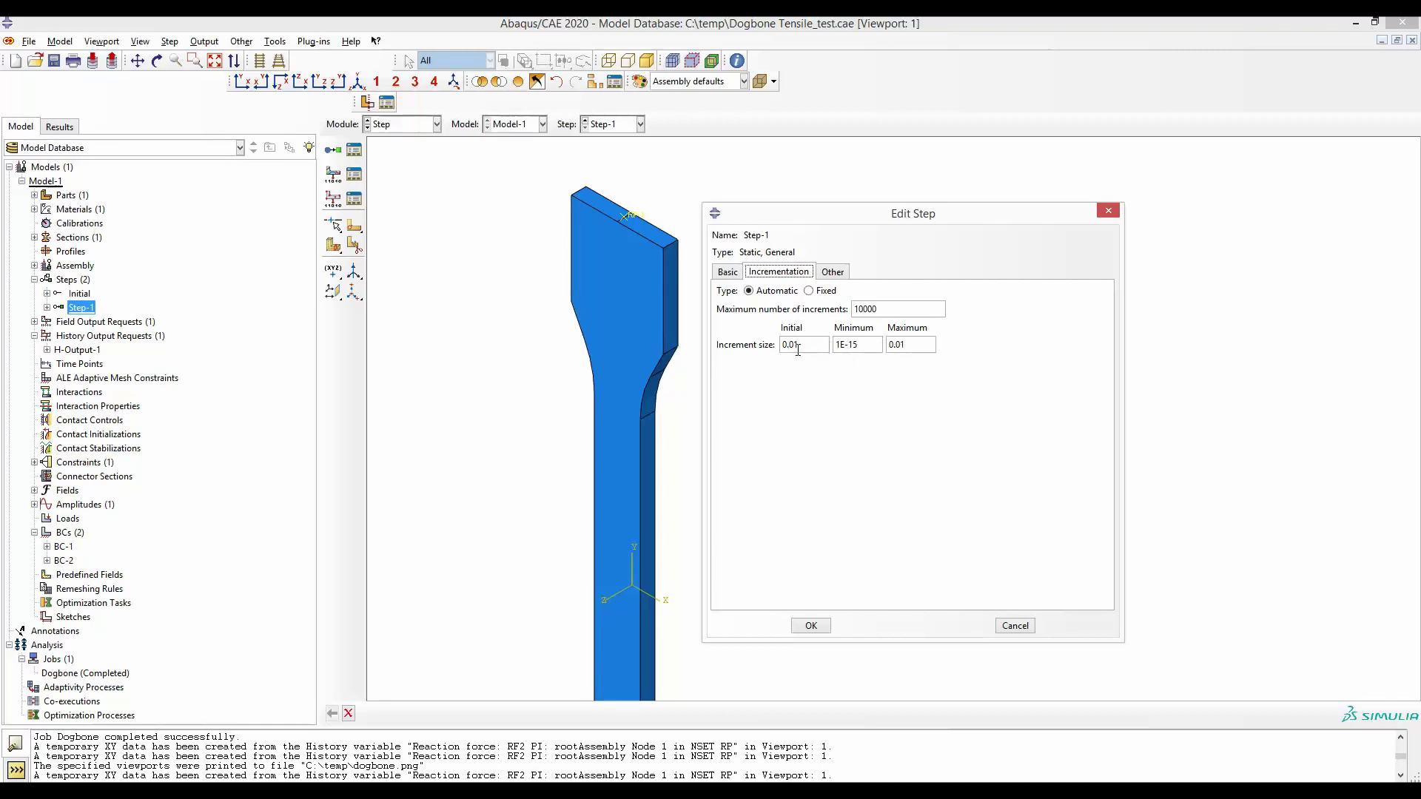
pyautogui.click(912, 343)
pyautogui.hotkey('shift', 'Left')
pyautogui.moveTo(912, 344); pyautogui.dragTo(883, 346)
pyautogui.click(874, 310)
pyautogui.press('BackSpace')
pyautogui.press('BackSpace')
pyautogui.write('0')
pyautogui.moveTo(879, 311); pyautogui.dragTo(853, 308)
pyautogui.click(853, 310)
pyautogui.click(883, 308)
pyautogui.click(785, 349)
pyautogui.click(810, 625)
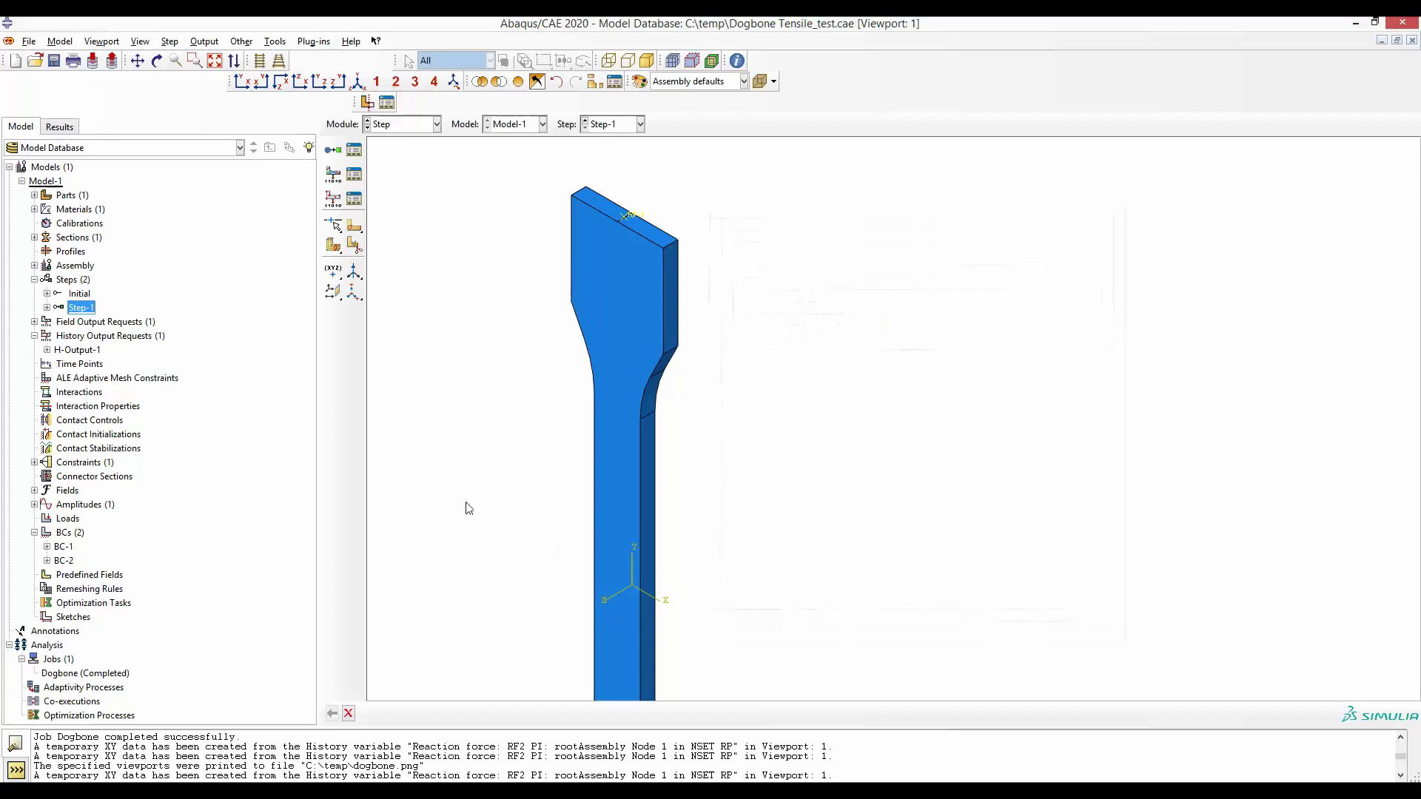
# - Resubmit the Dogbone job and, once completed, open Dogbone.odb in Visualization
pyautogui.rightClick(81, 677)
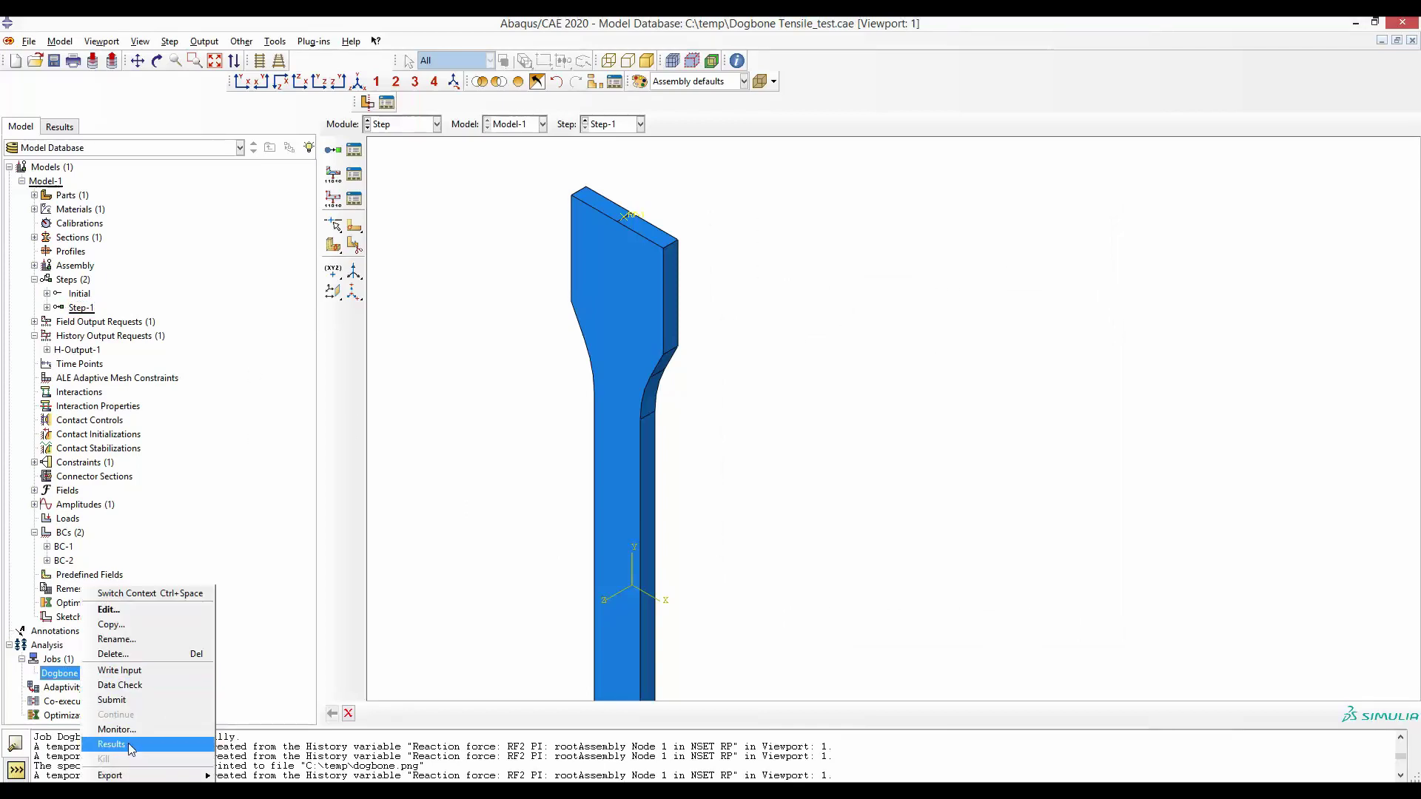
pyautogui.click(104, 699)
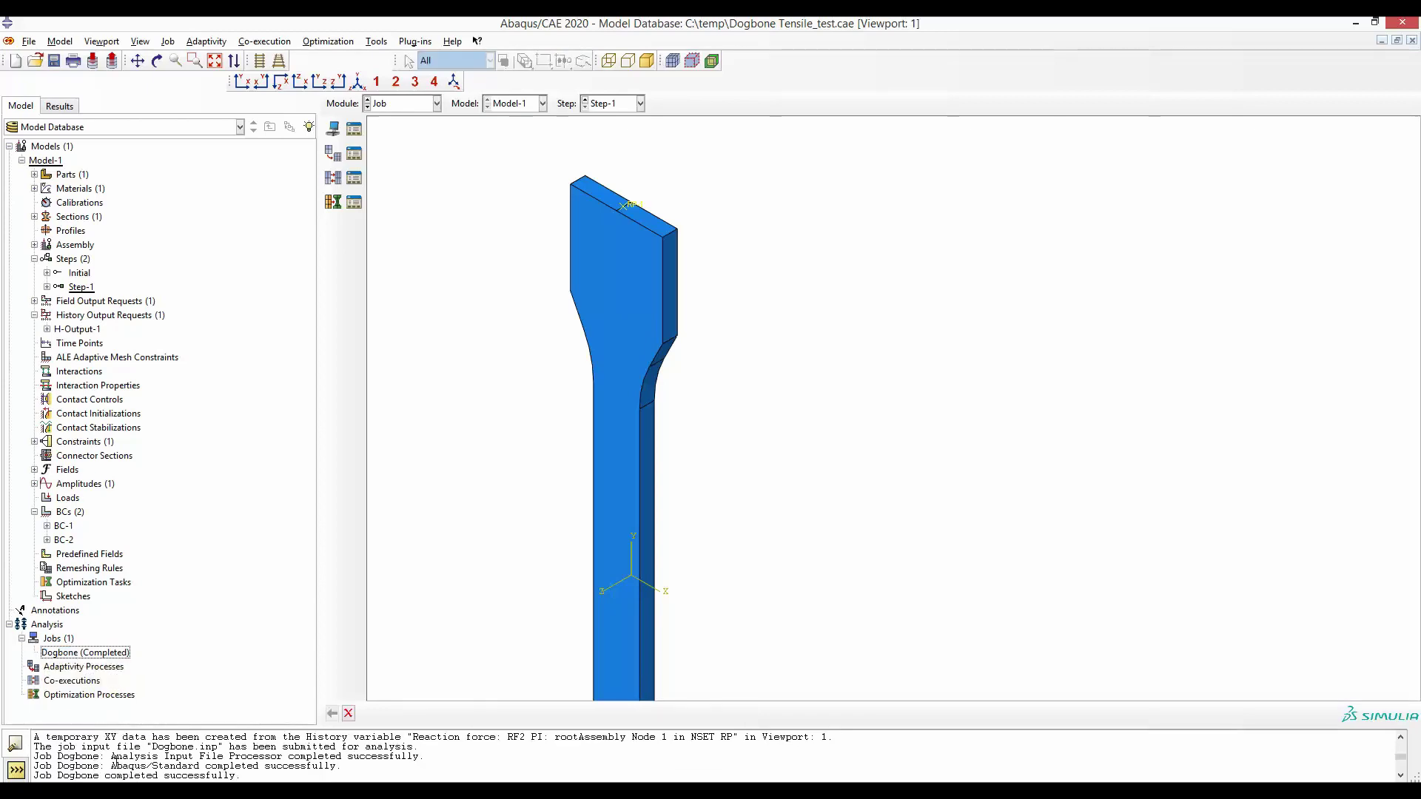
pyautogui.rightClick(95, 653)
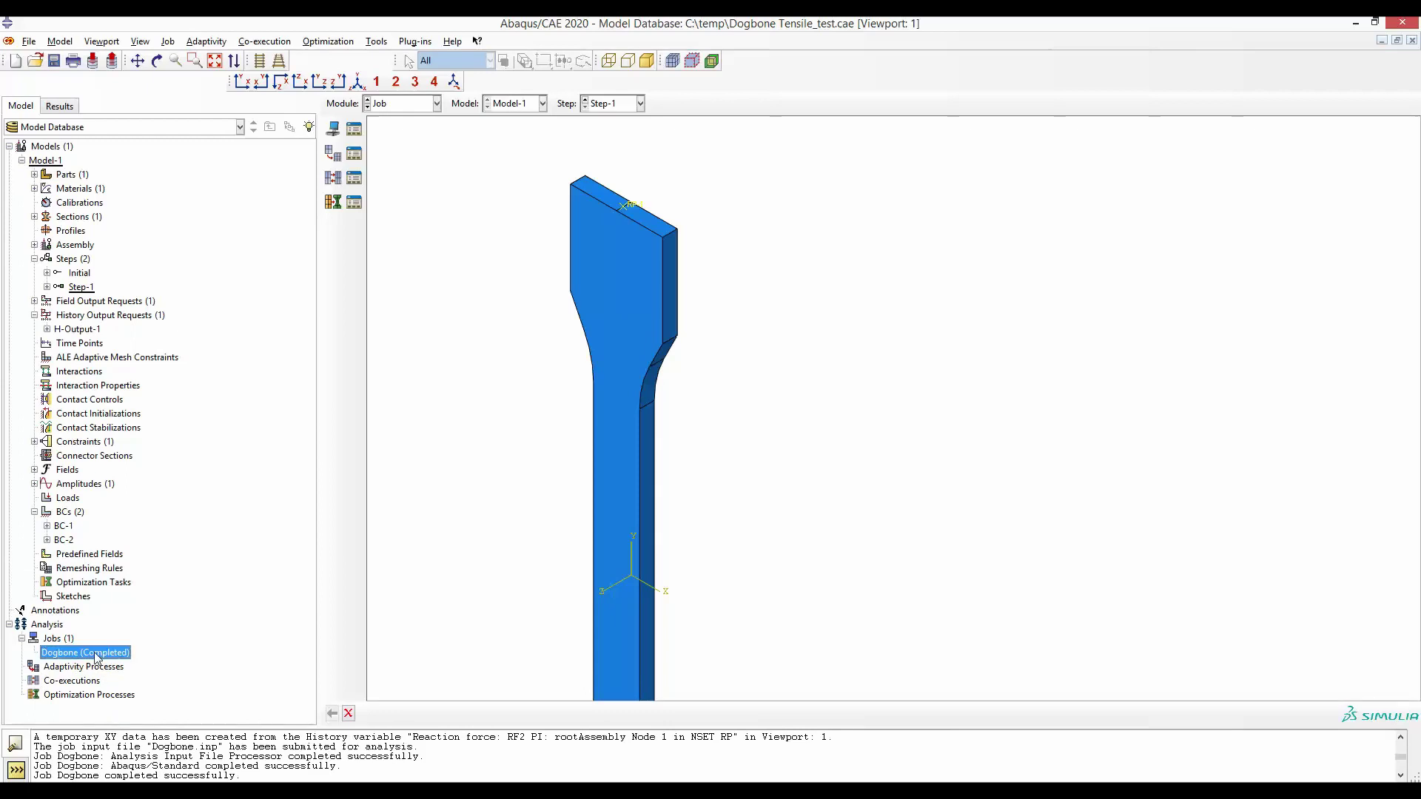
pyautogui.click(128, 743)
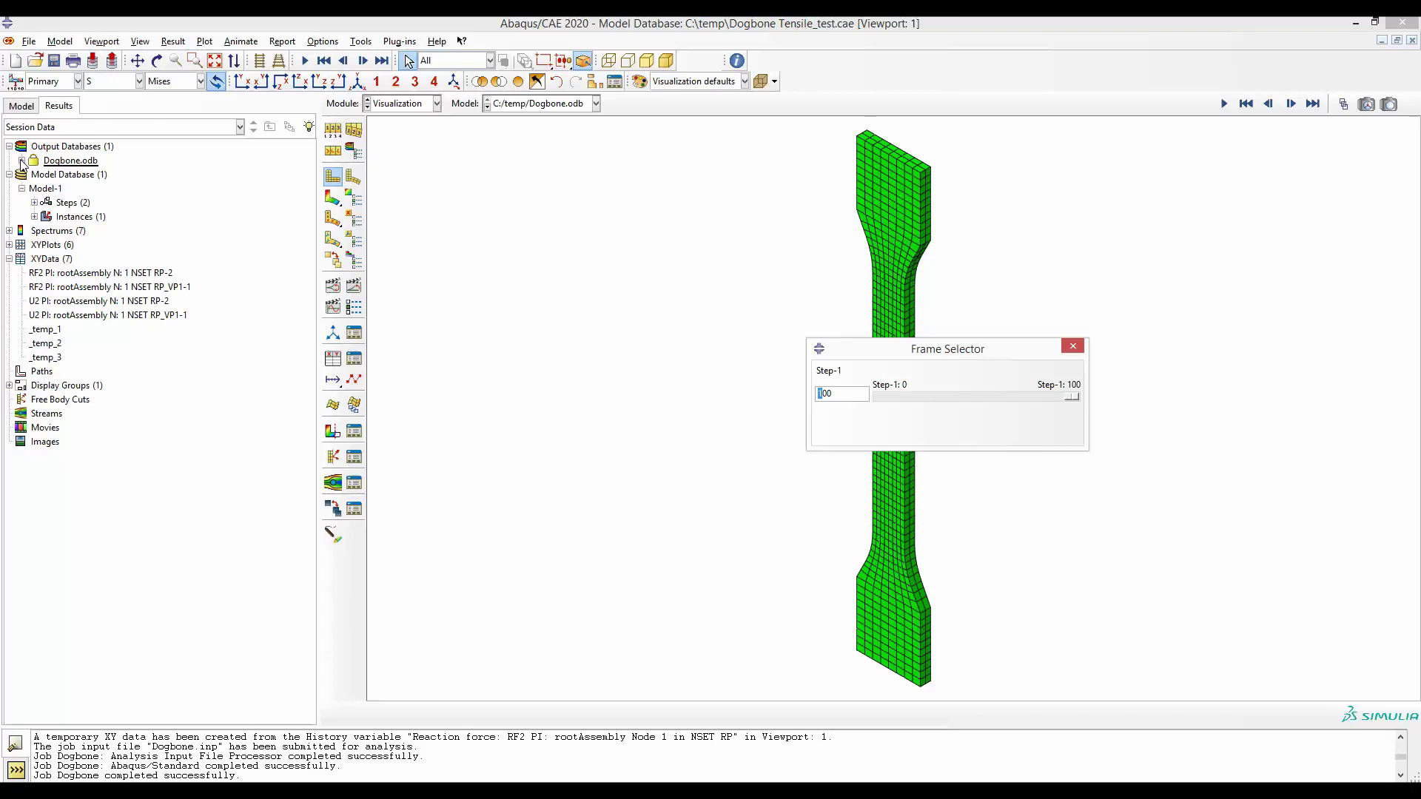
# - Expand Dogbone.odb > History Output and plot Reaction force versus time as XYPlot-1
pyautogui.click(22, 161)
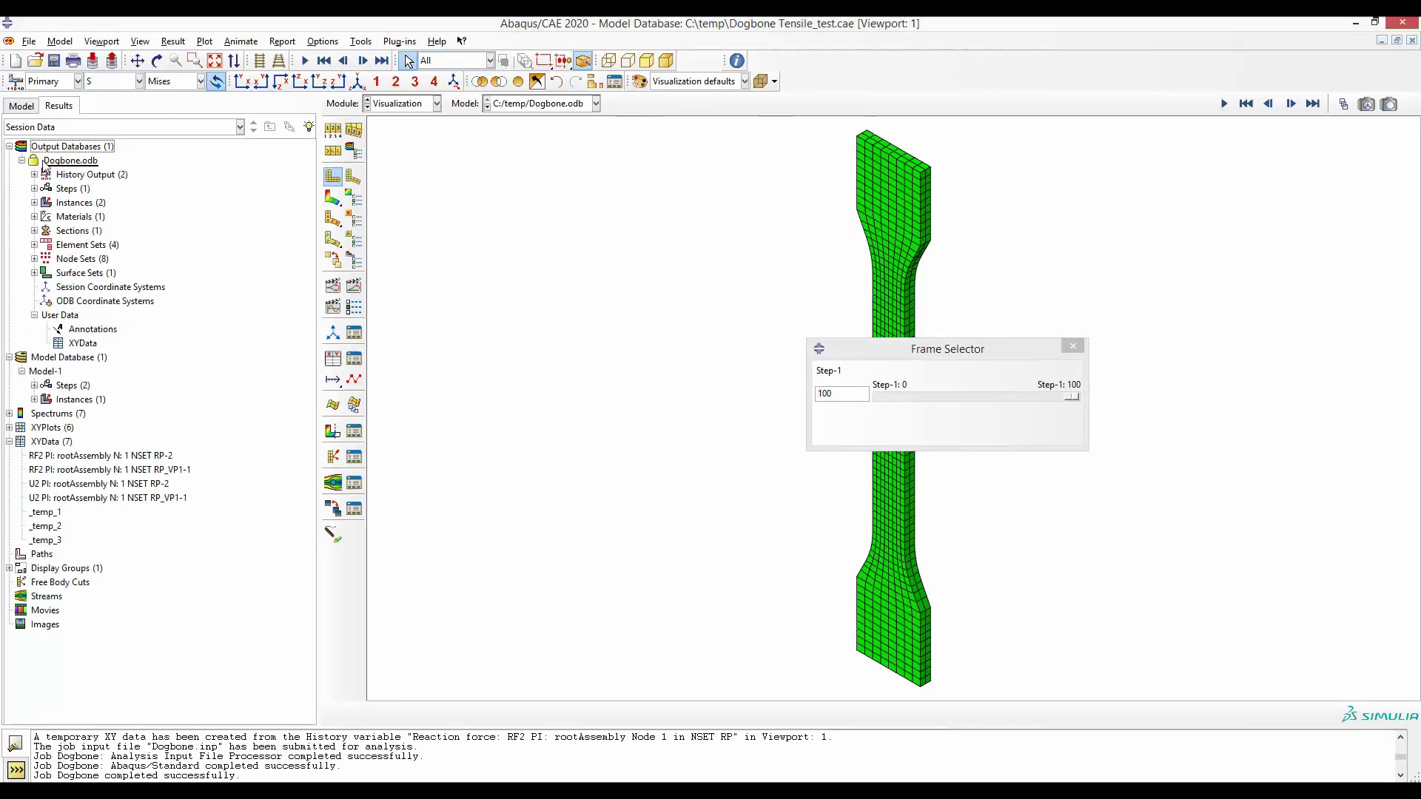
pyautogui.click(34, 174)
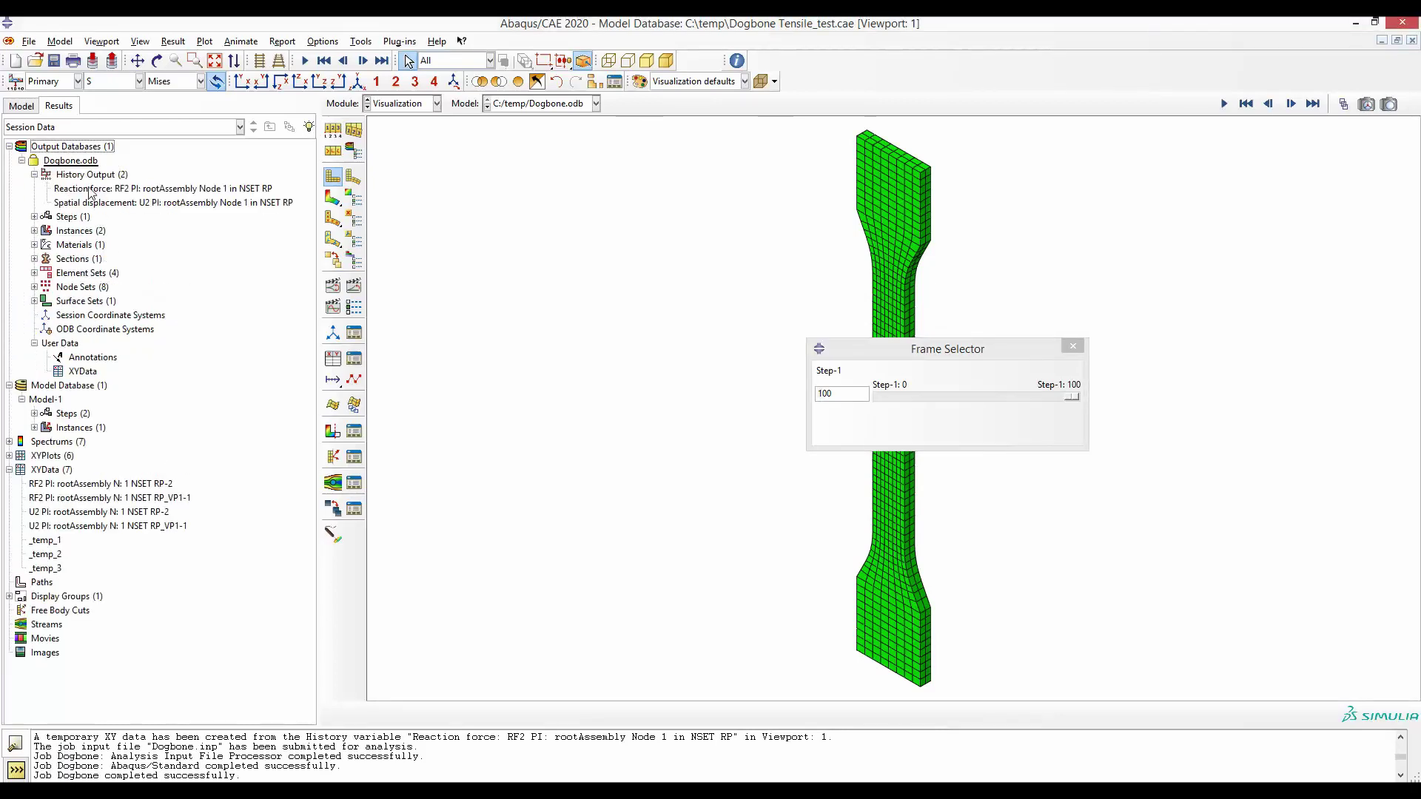
pyautogui.doubleClick(157, 189)
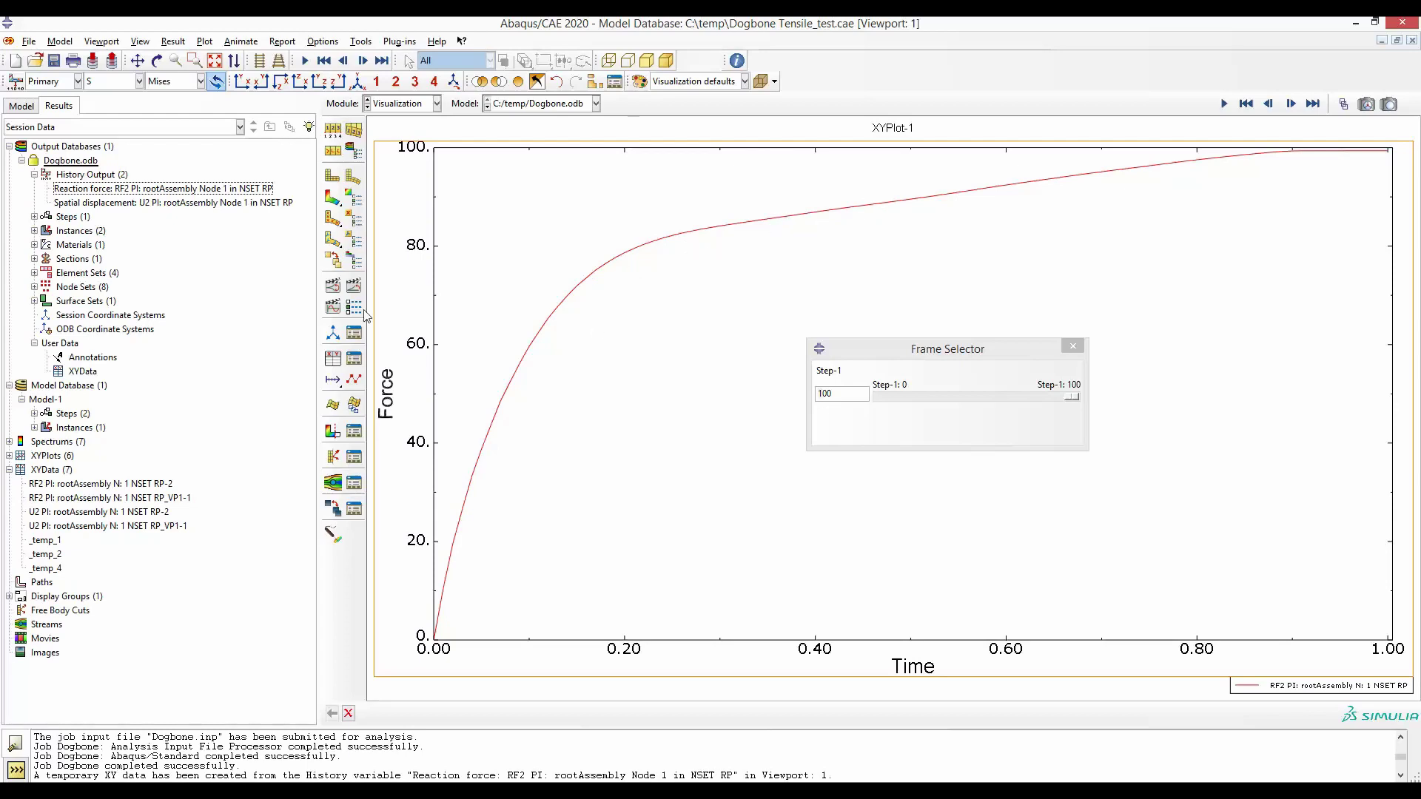
pyautogui.click(26, 107)
pyautogui.click(151, 465)
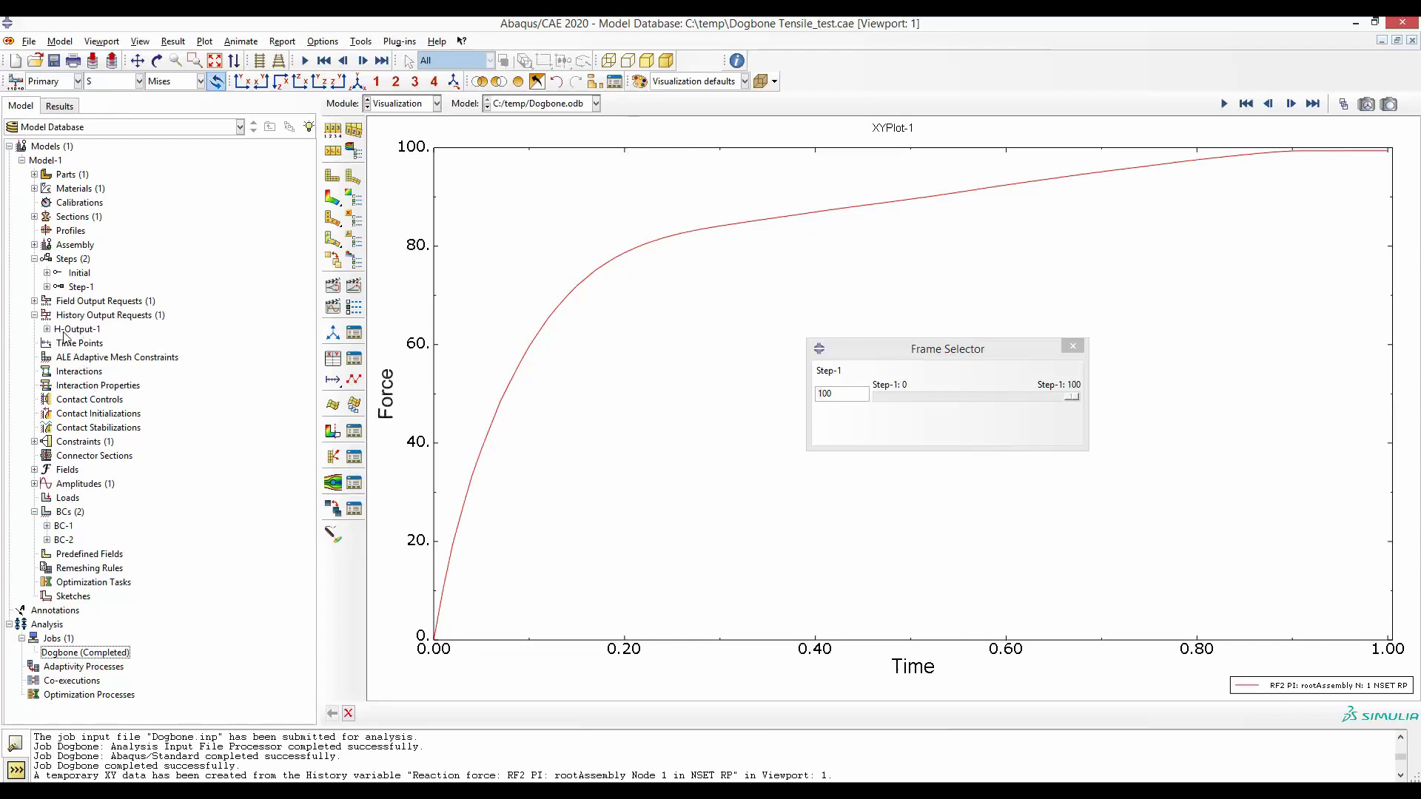
# - Replace the XY plot with the S, Mises contour on the deformed dogbone
pyautogui.moveTo(79, 293)
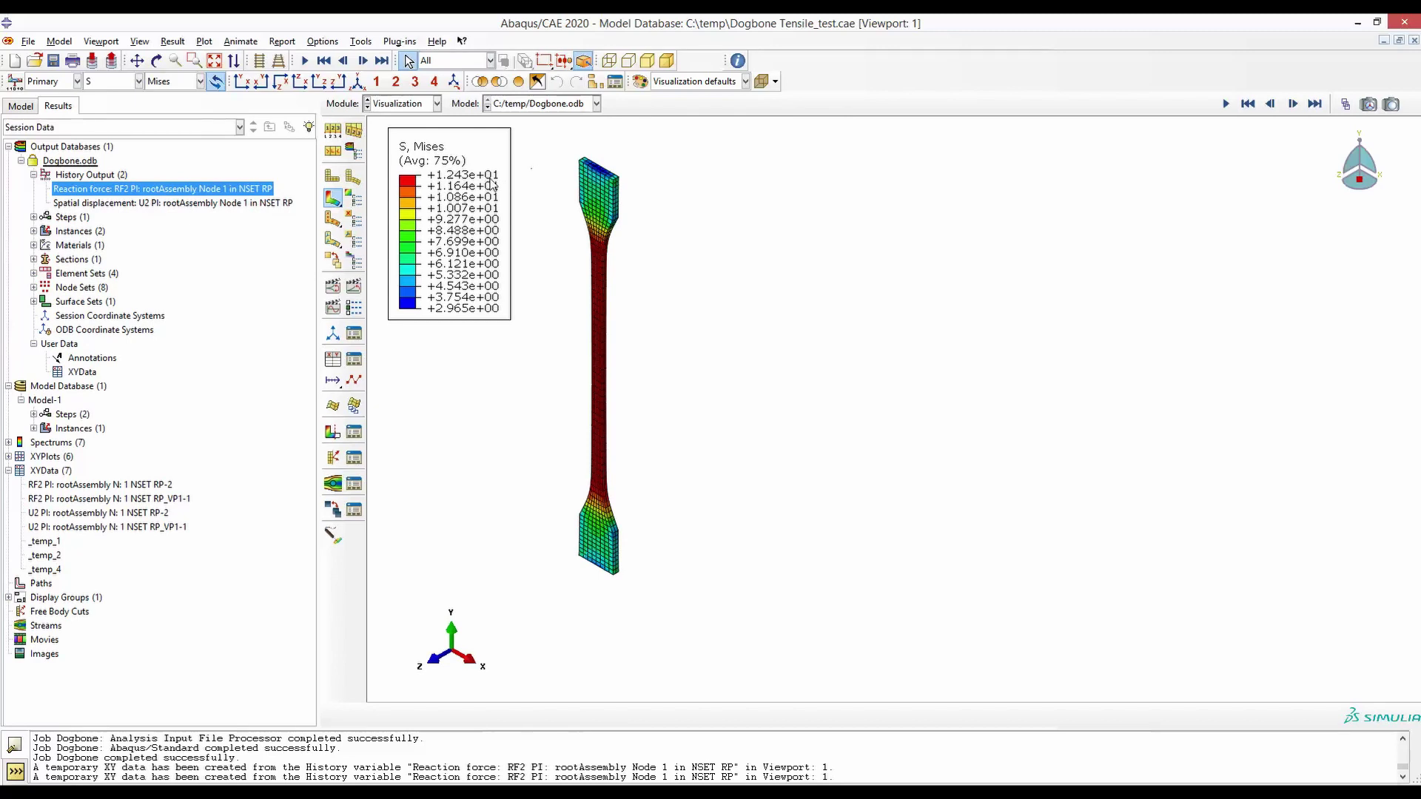
# - Set the contour legend font to 18-point Verdana in Viewport Annotation Options
pyautogui.click(99, 42)
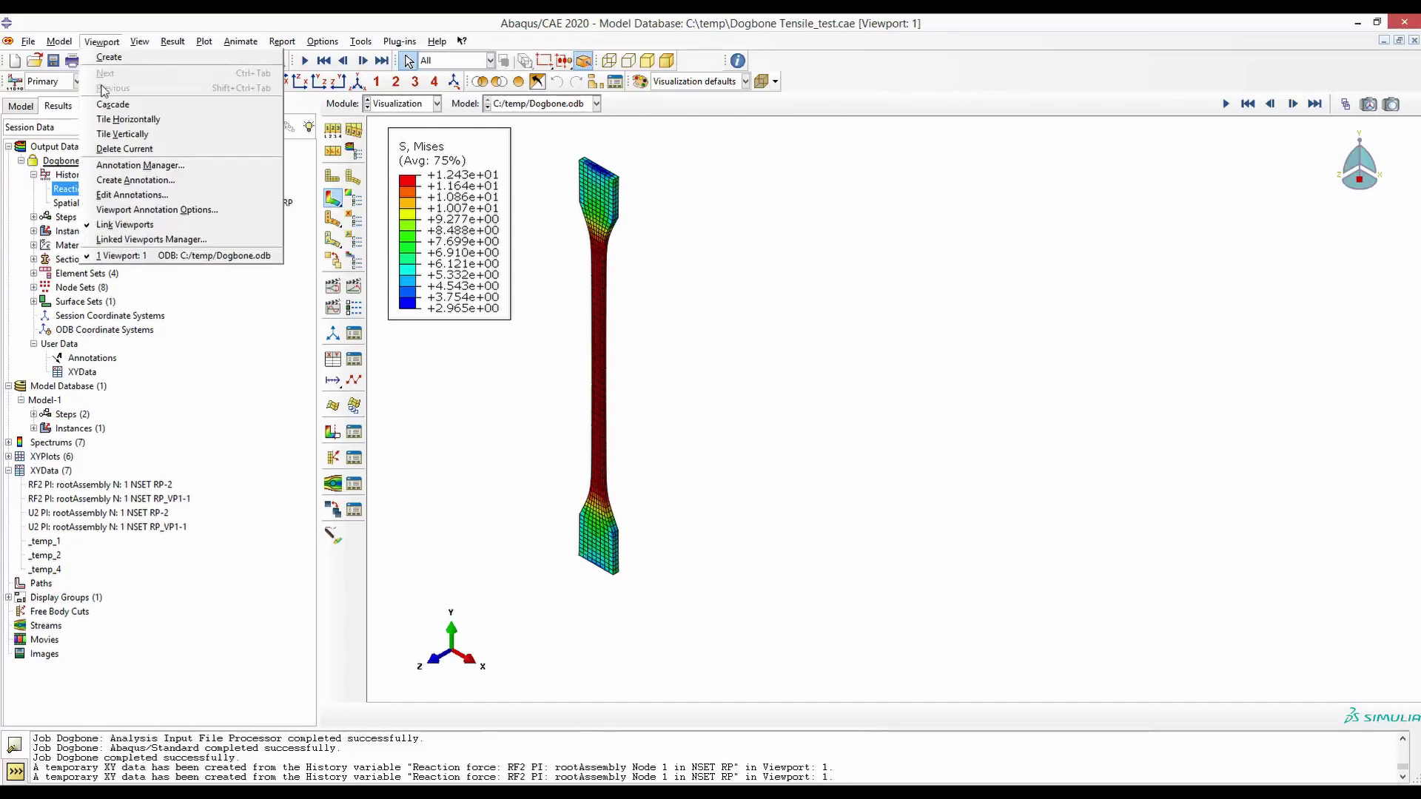
pyautogui.click(154, 212)
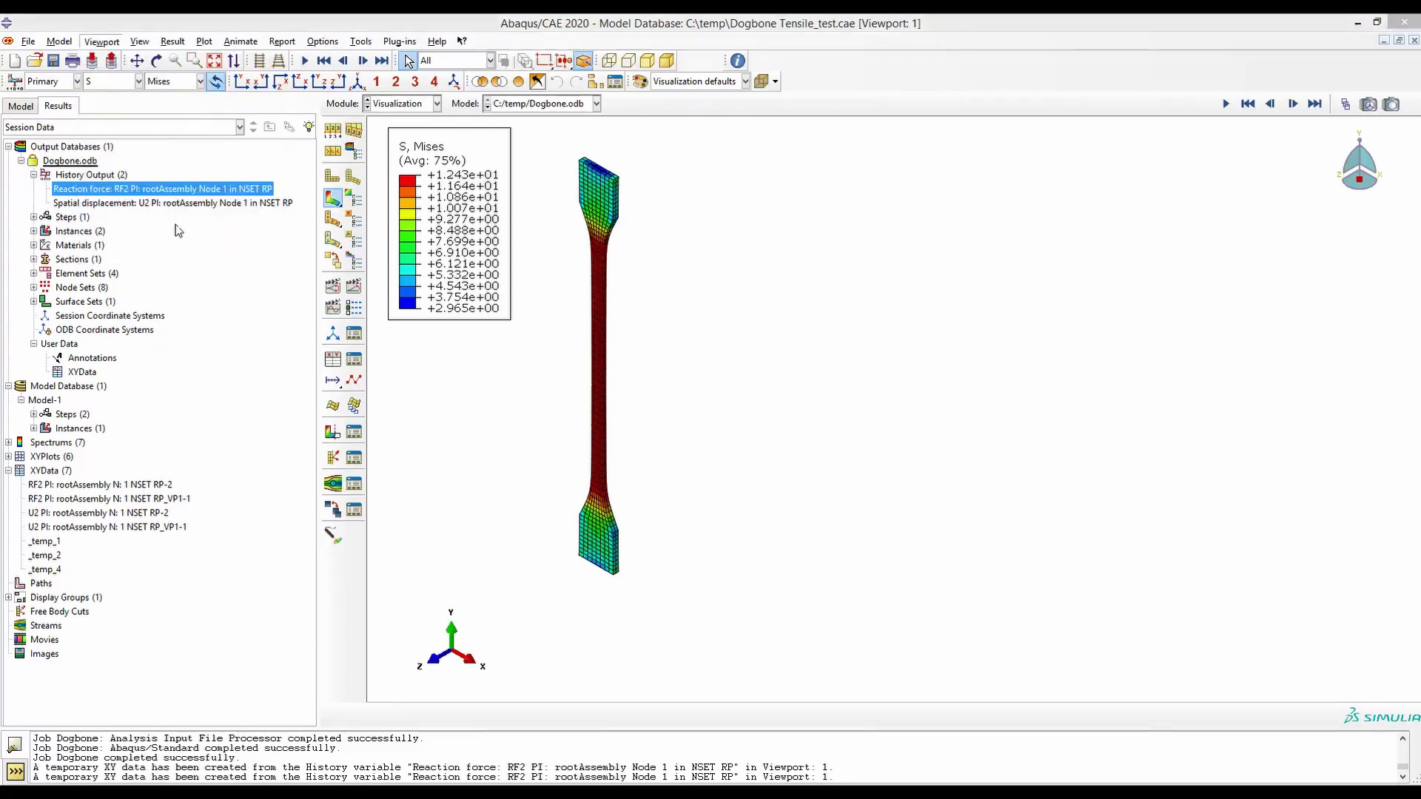
pyautogui.moveTo(254, 317); pyautogui.dragTo(793, 234)
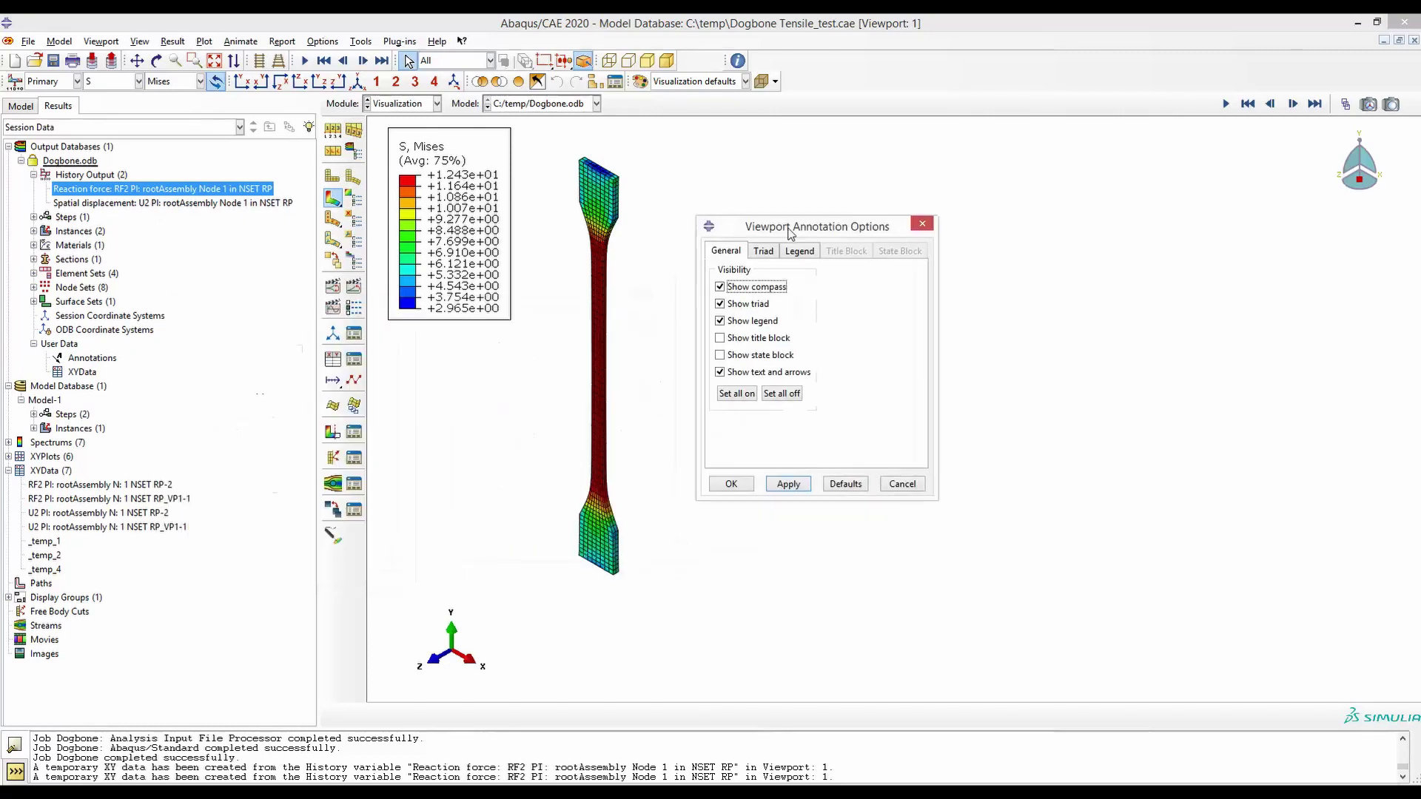
pyautogui.click(799, 250)
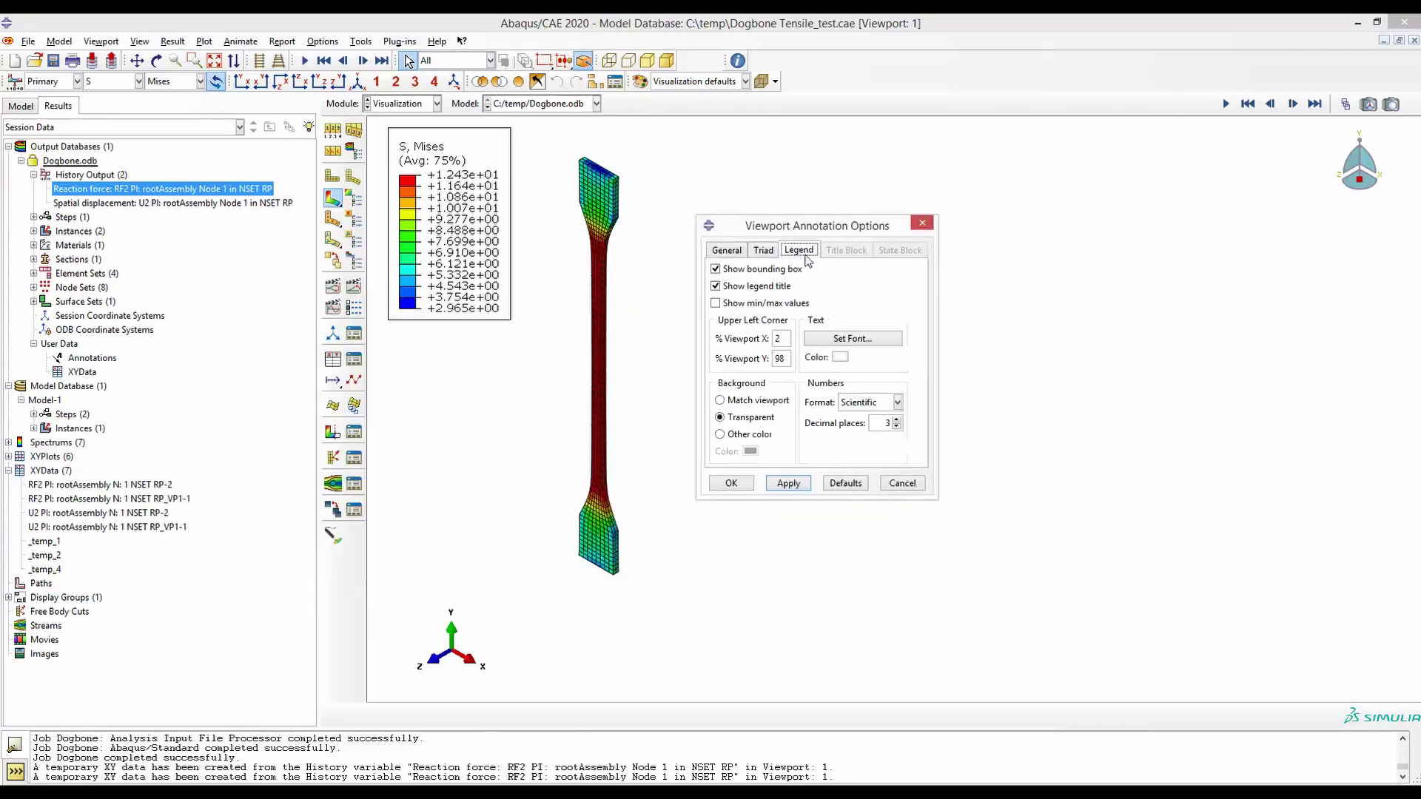
pyautogui.click(851, 340)
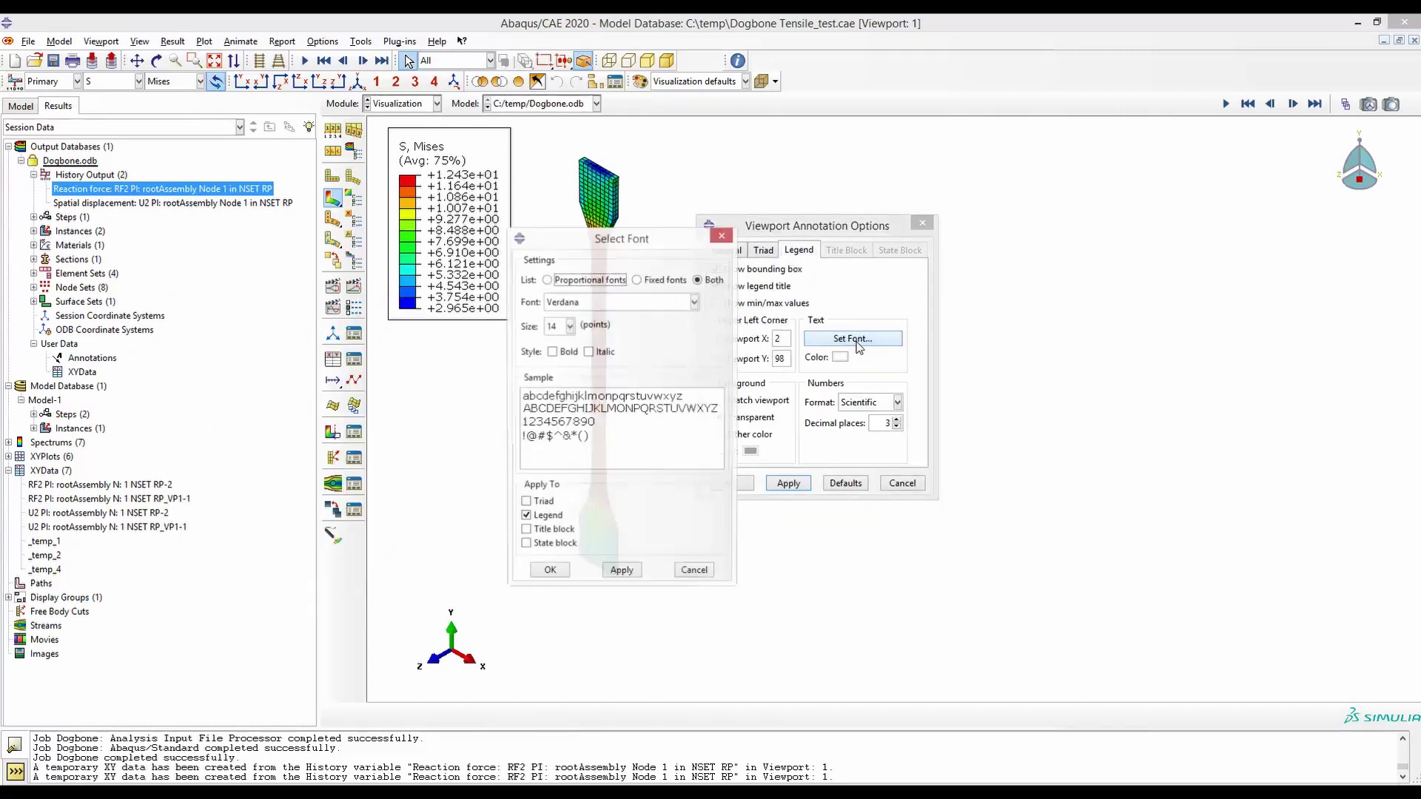
pyautogui.click(570, 326)
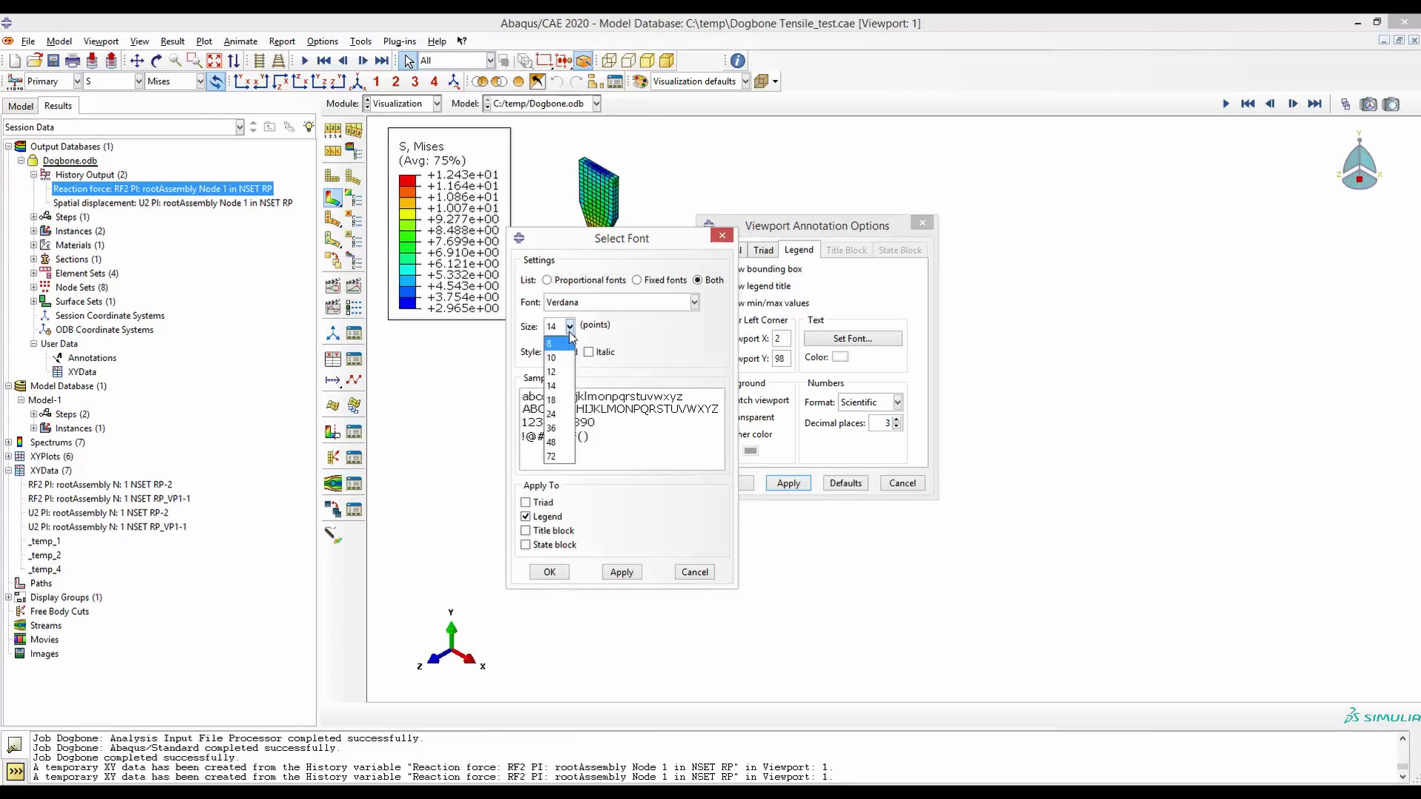
pyautogui.click(556, 342)
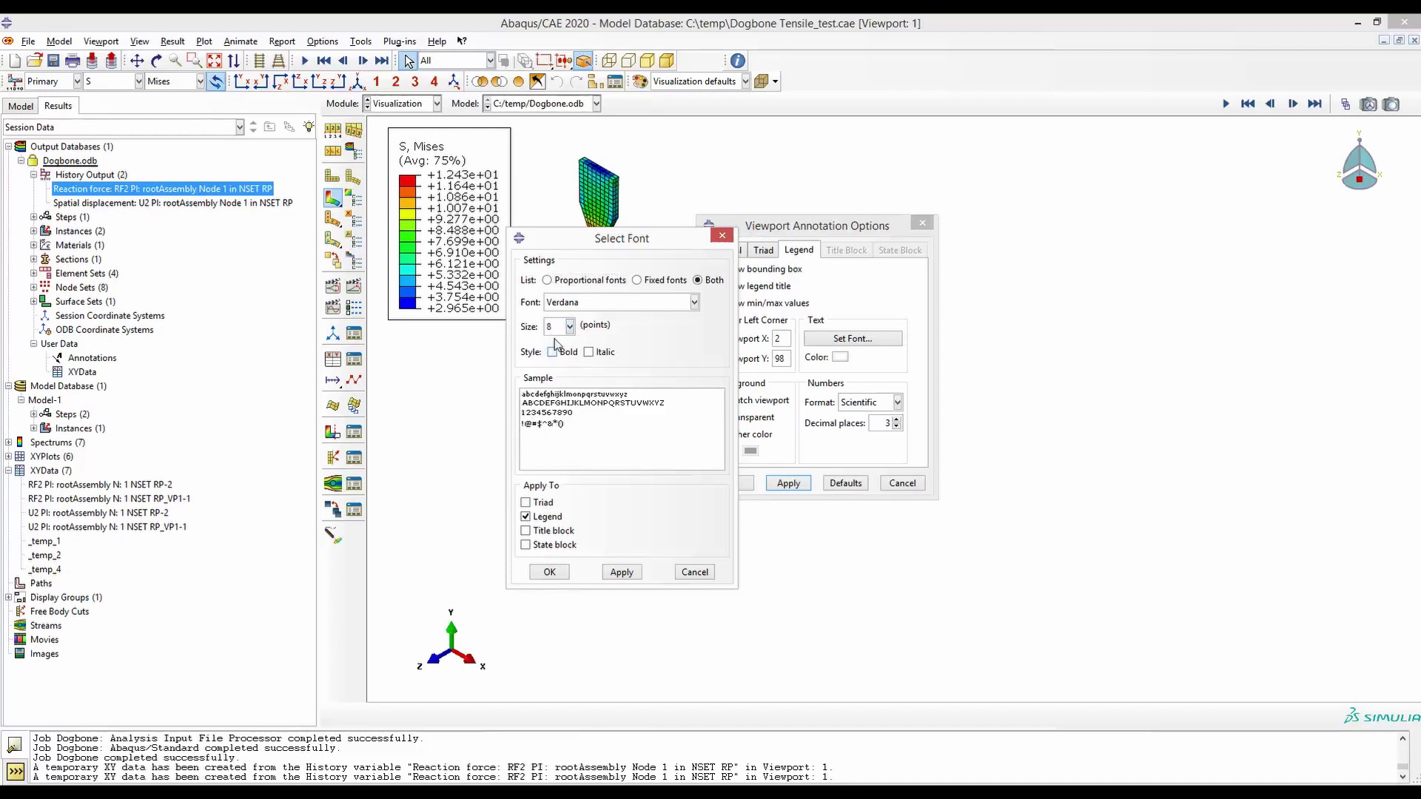
pyautogui.click(622, 572)
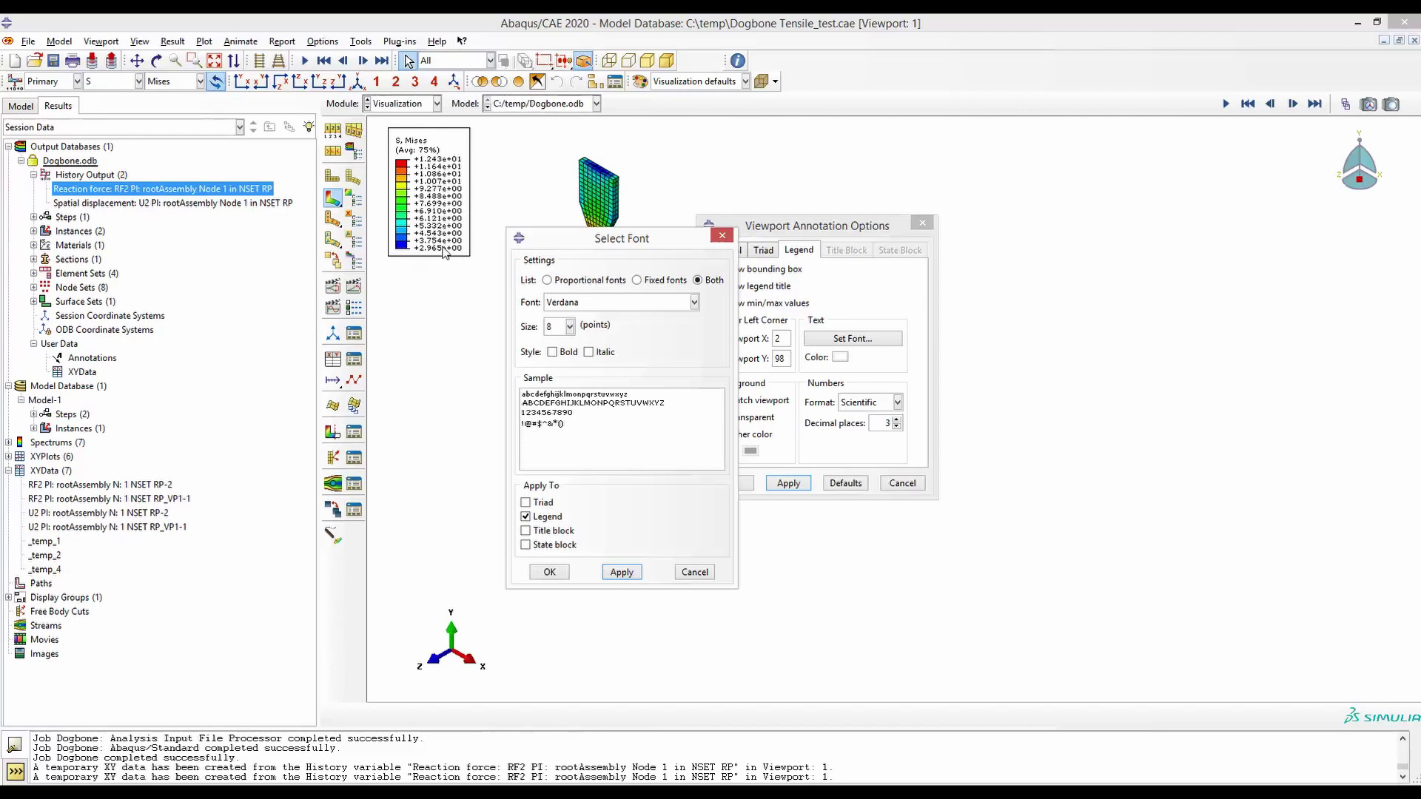
pyautogui.click(569, 327)
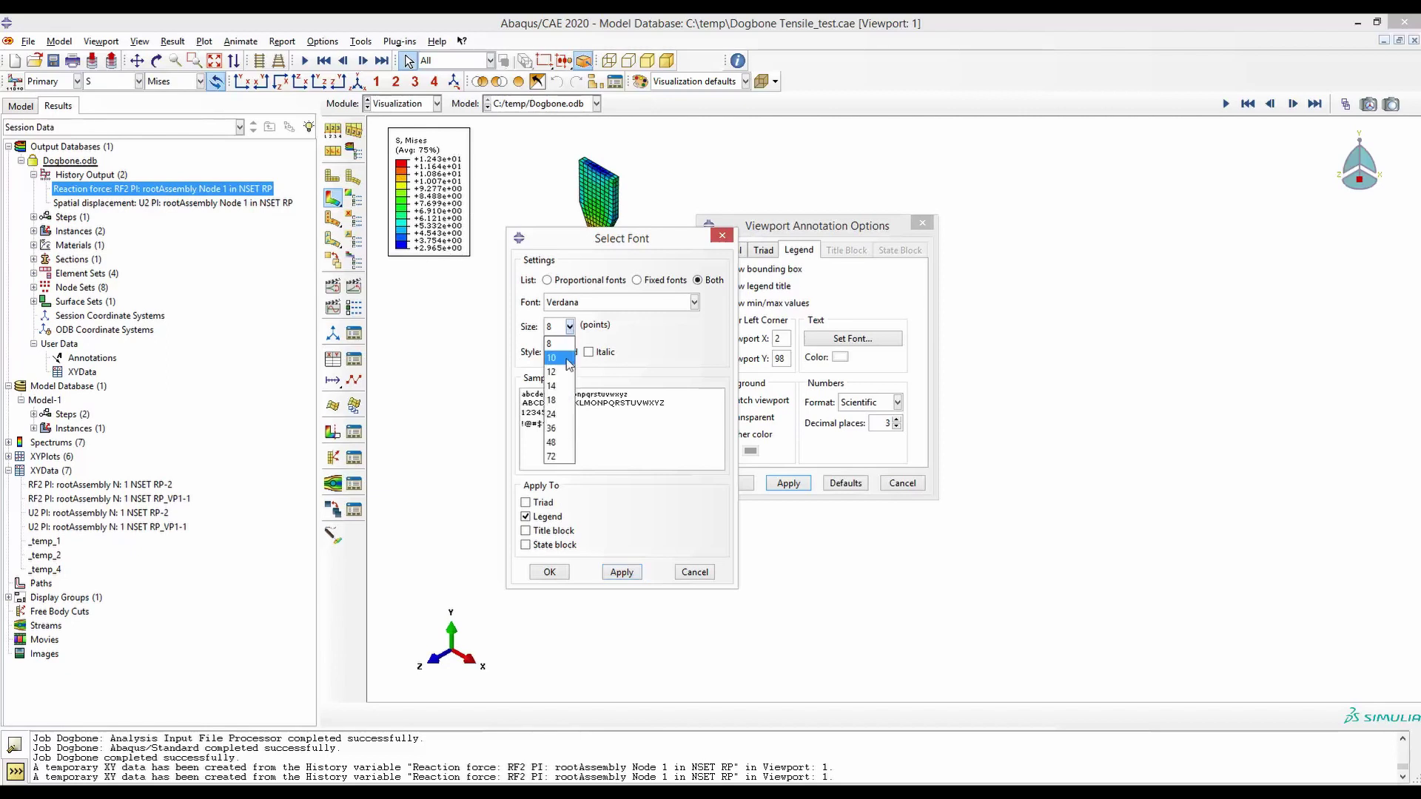
pyautogui.click(560, 401)
pyautogui.click(621, 572)
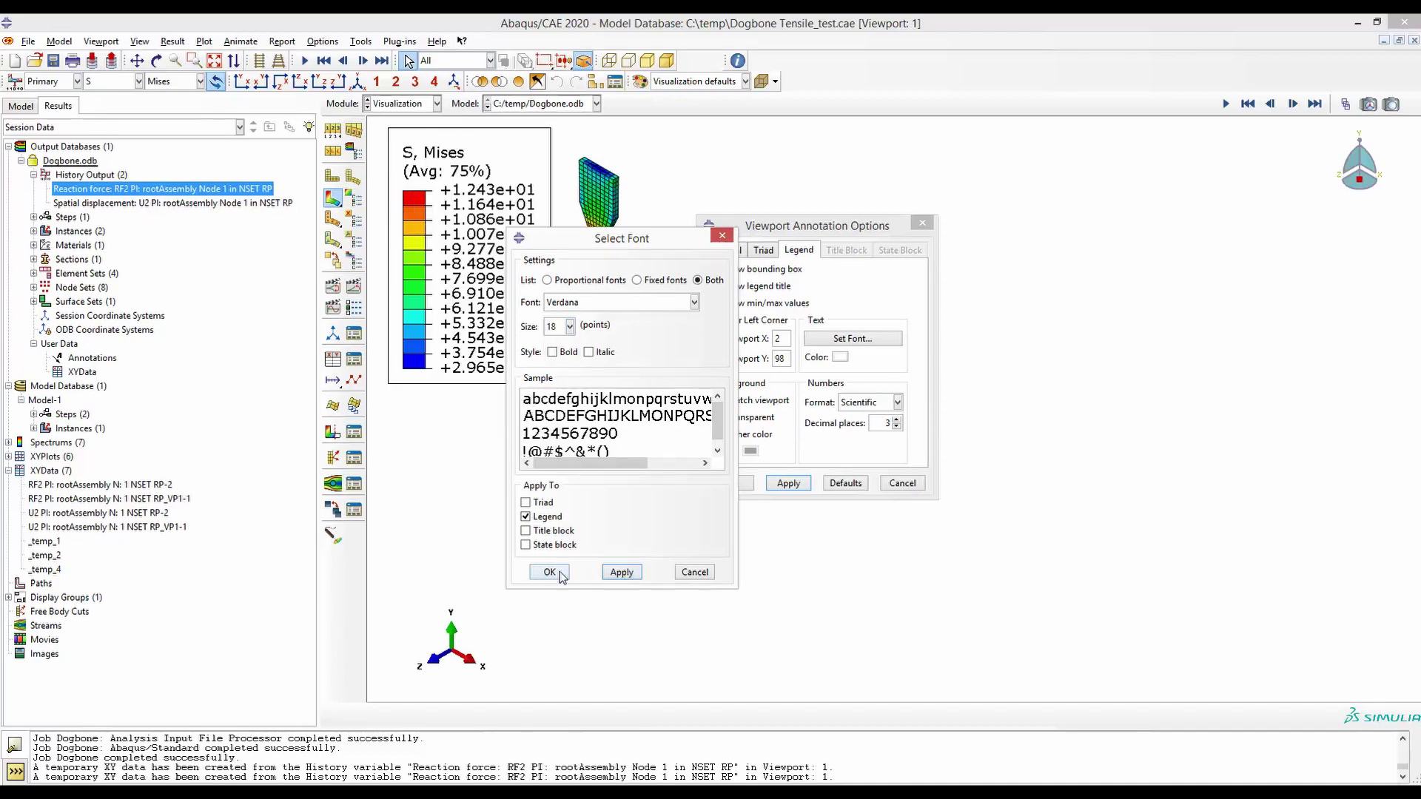
pyautogui.click(549, 572)
pyautogui.click(731, 482)
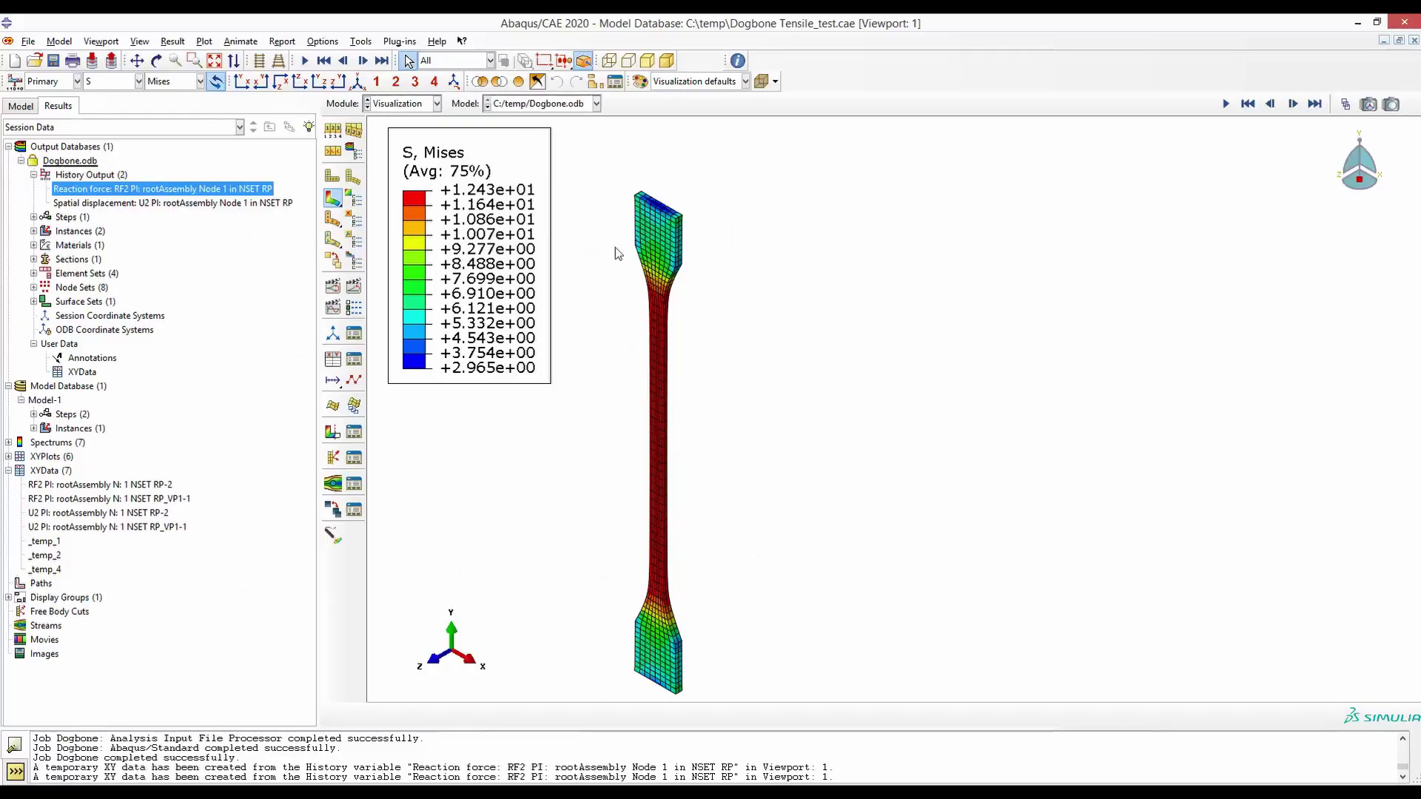
# - Switch to the Assembly module and pick the dogbone's right-side edges with the Edges filter
pyautogui.click(426, 106)
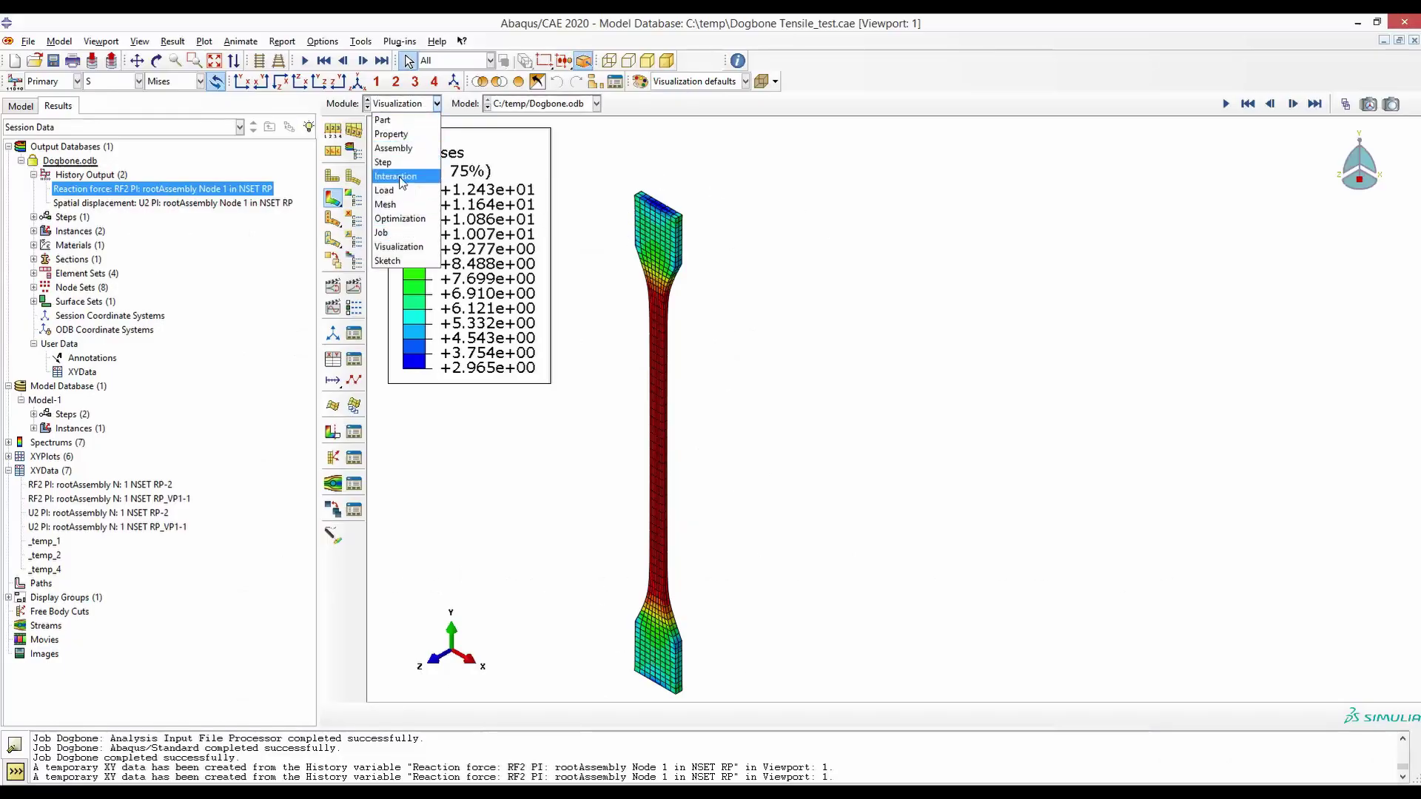
pyautogui.click(392, 148)
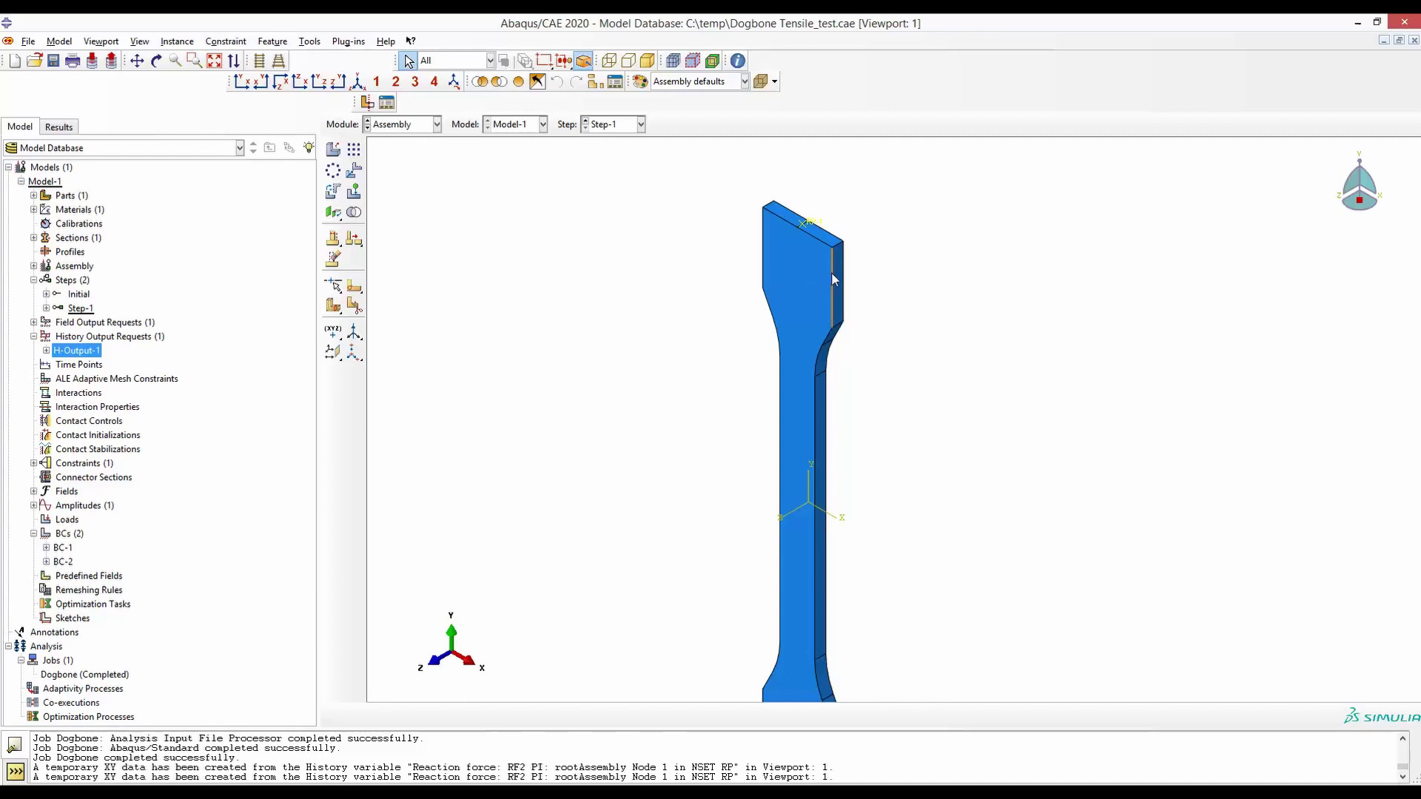
pyautogui.click(842, 291)
pyautogui.click(486, 63)
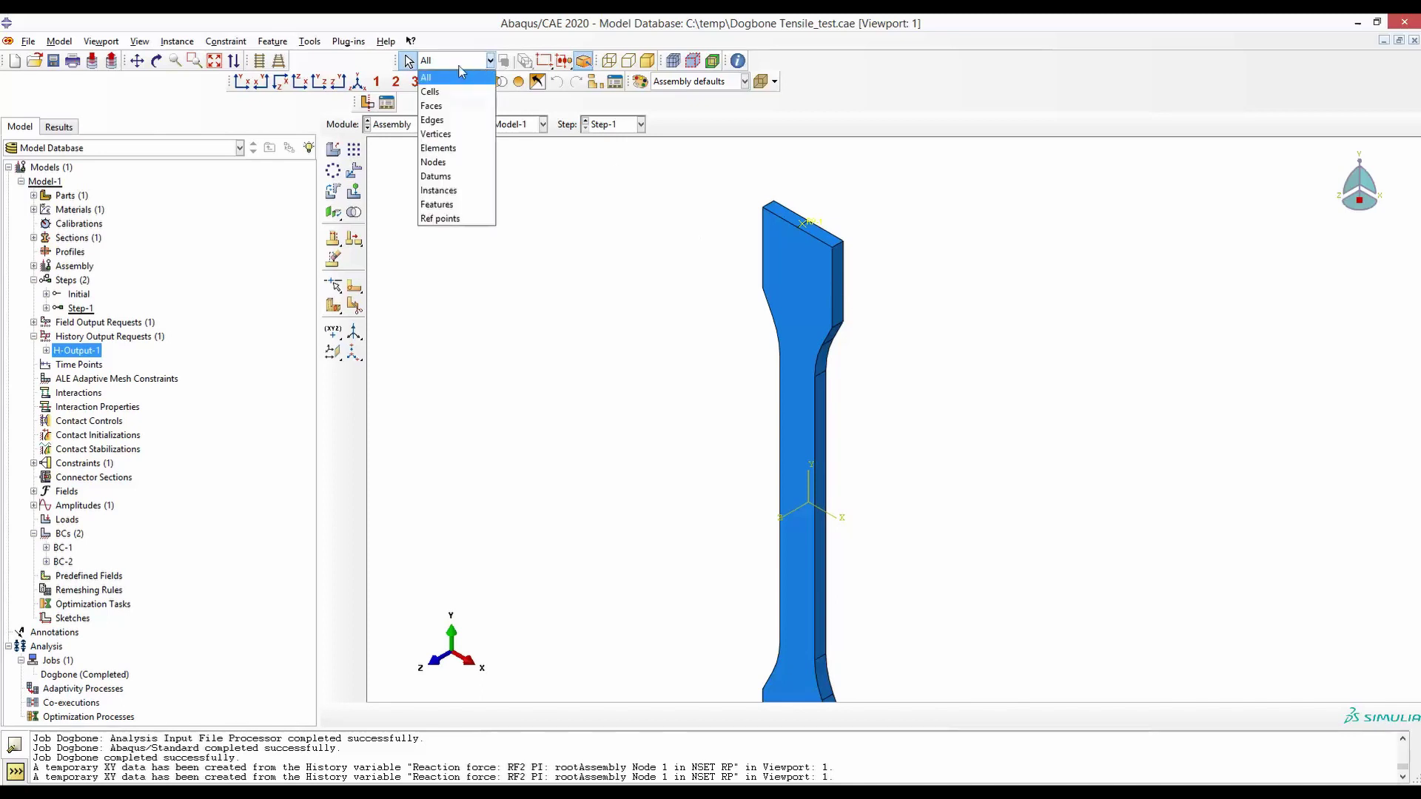
pyautogui.click(443, 124)
pyautogui.moveTo(912, 286); pyautogui.dragTo(801, 298)
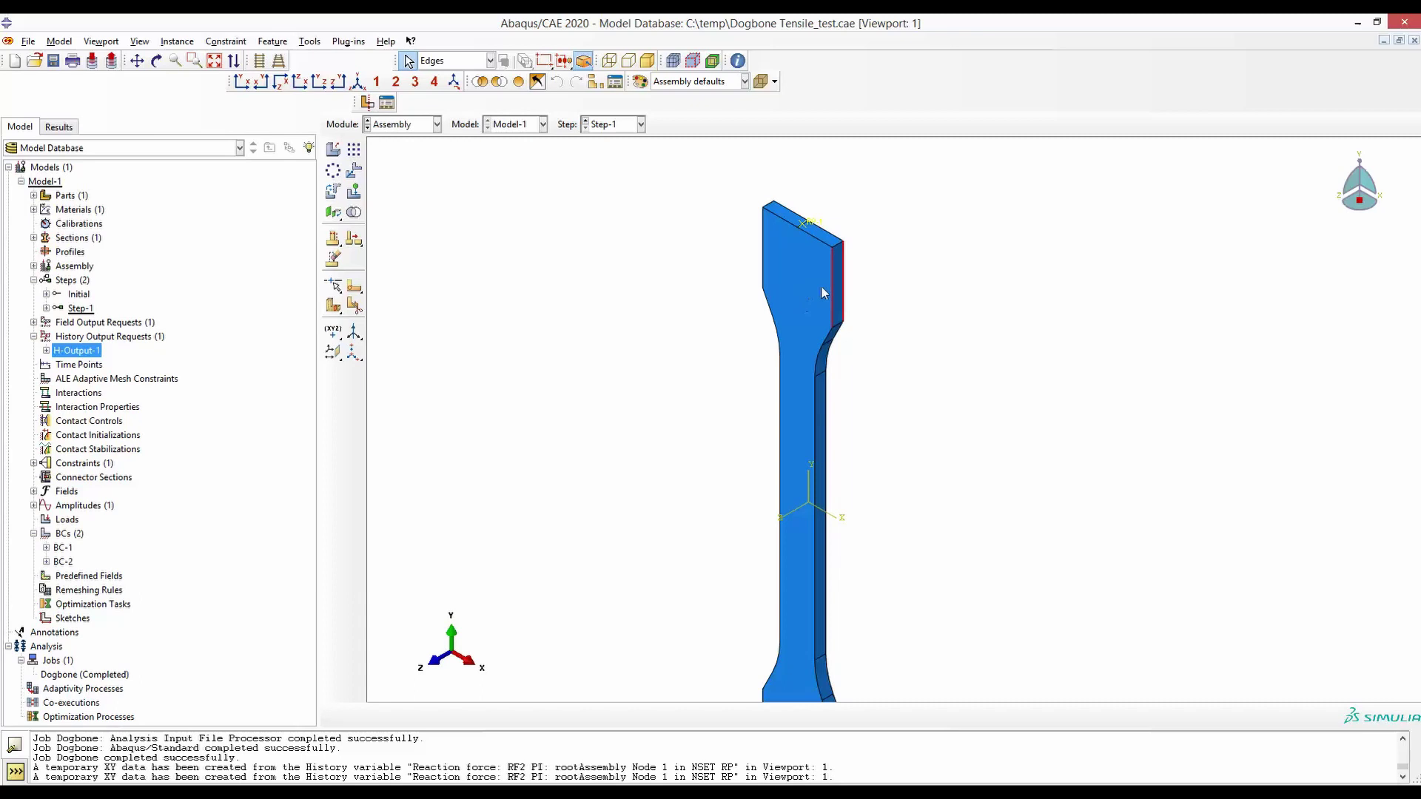
pyautogui.click(841, 275)
pyautogui.moveTo(871, 276); pyautogui.dragTo(811, 295)
# - Pick the top-right vertex using the Vertices filter, then select the whole part with All
pyautogui.click(453, 60)
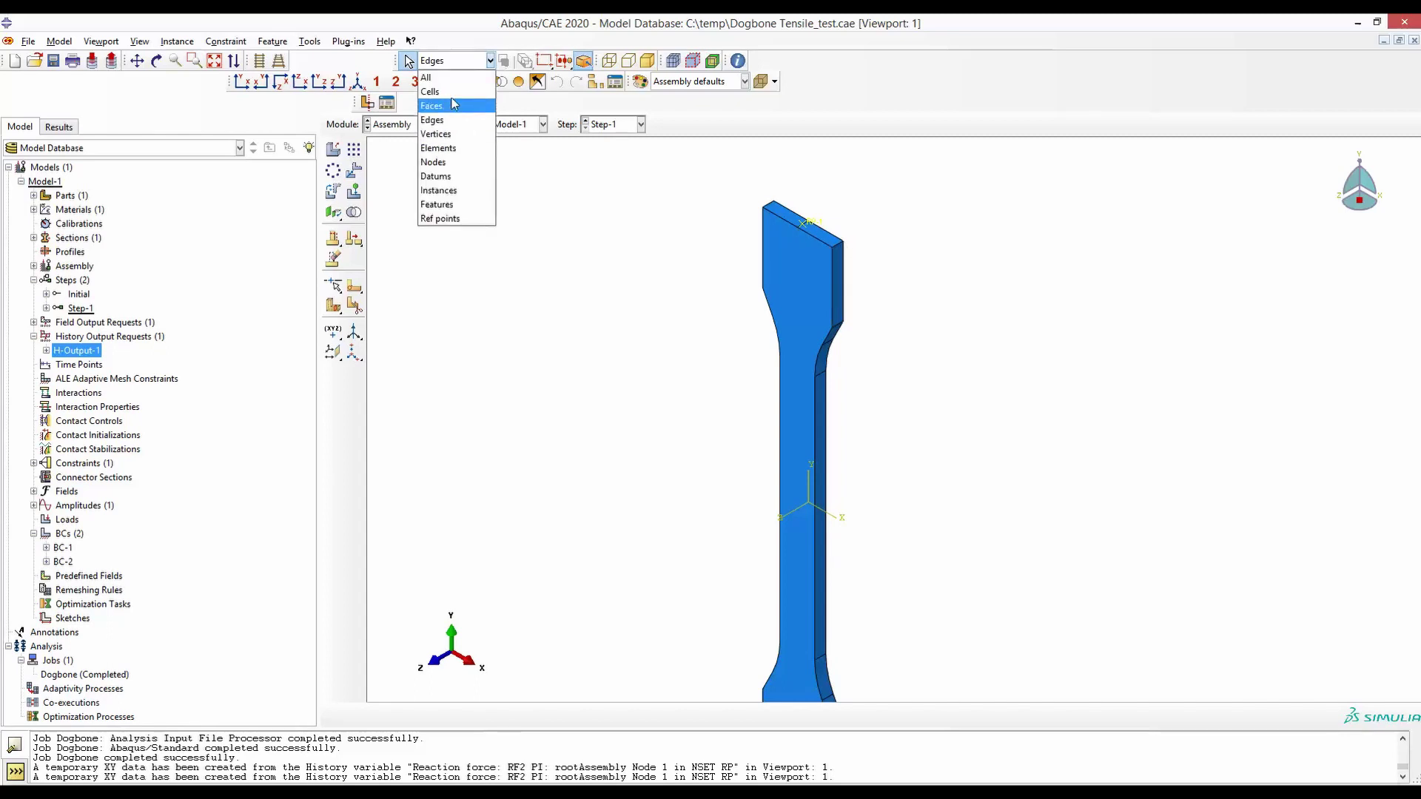
pyautogui.click(437, 134)
pyautogui.moveTo(824, 220); pyautogui.dragTo(853, 269)
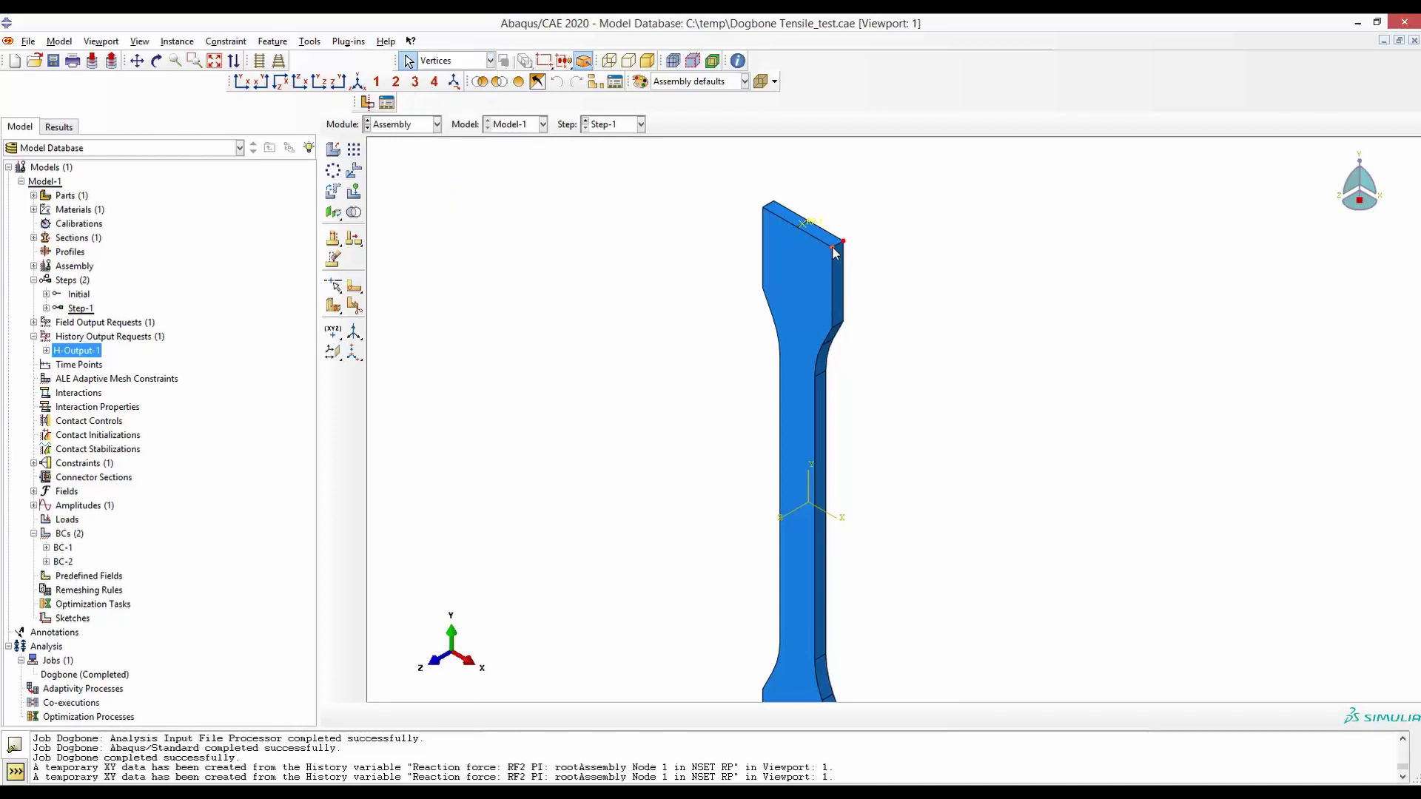
pyautogui.click(464, 62)
pyautogui.click(436, 78)
pyautogui.moveTo(811, 215)
pyautogui.mouseDown()
pyautogui.moveTo(855, 266)
pyautogui.moveTo(885, 265)
pyautogui.moveTo(818, 222)
pyautogui.mouseUp()
pyautogui.click(884, 267)
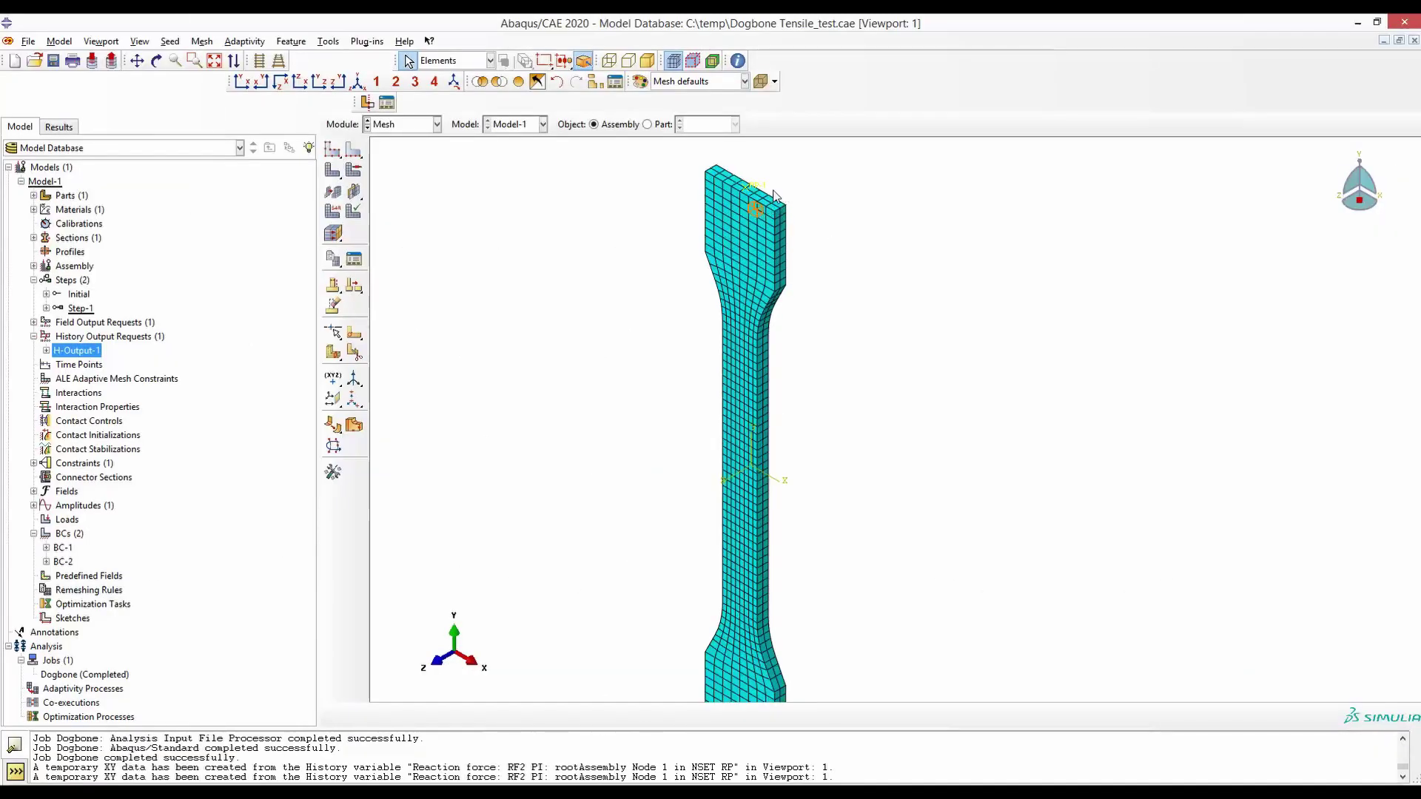
pyautogui.keyDown('ctrl'); pyautogui.keyDown('alt'); pyautogui.moveTo(666, 228); pyautogui.dragTo(773, 193); pyautogui.keyUp('alt'); pyautogui.keyUp('ctrl')
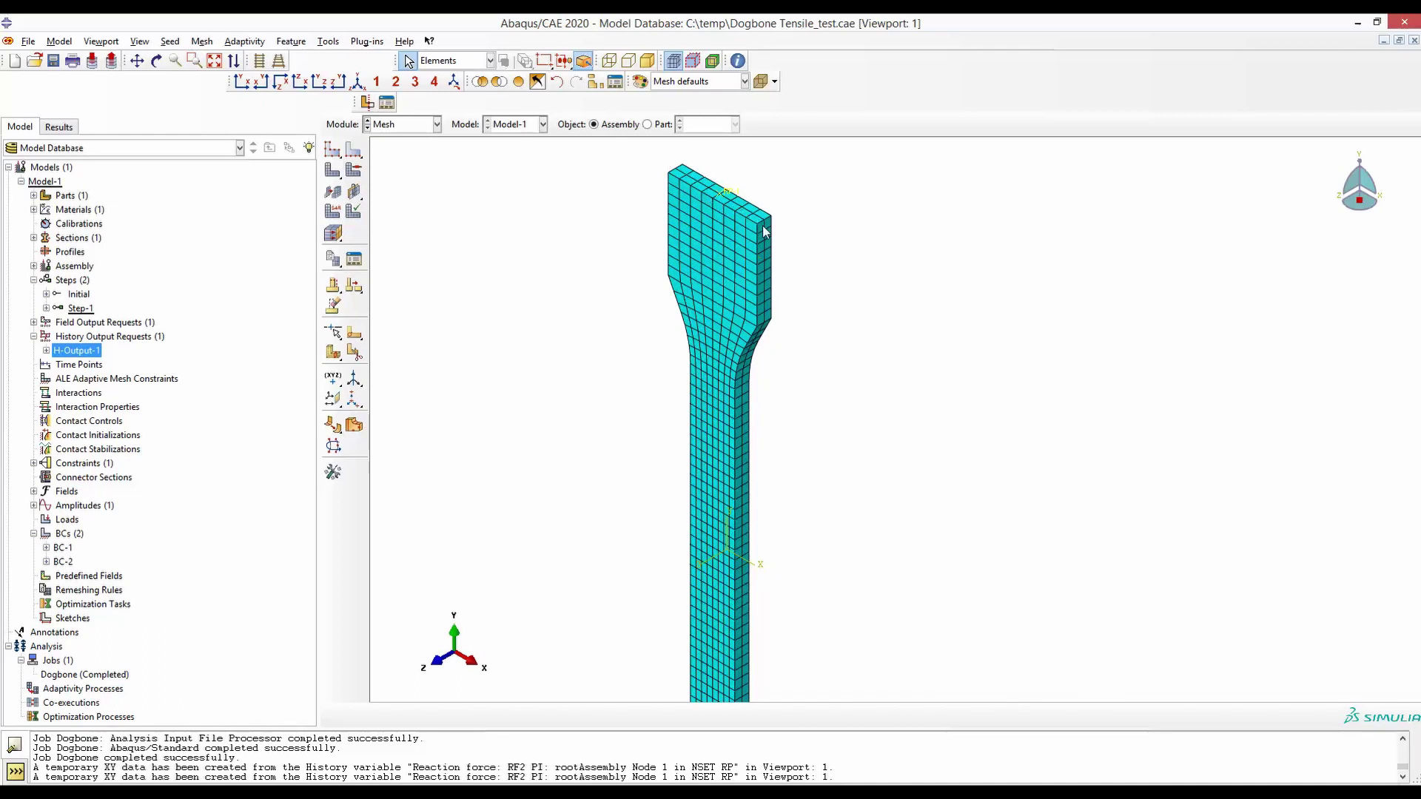
pyautogui.click(675, 178)
pyautogui.click(499, 81)
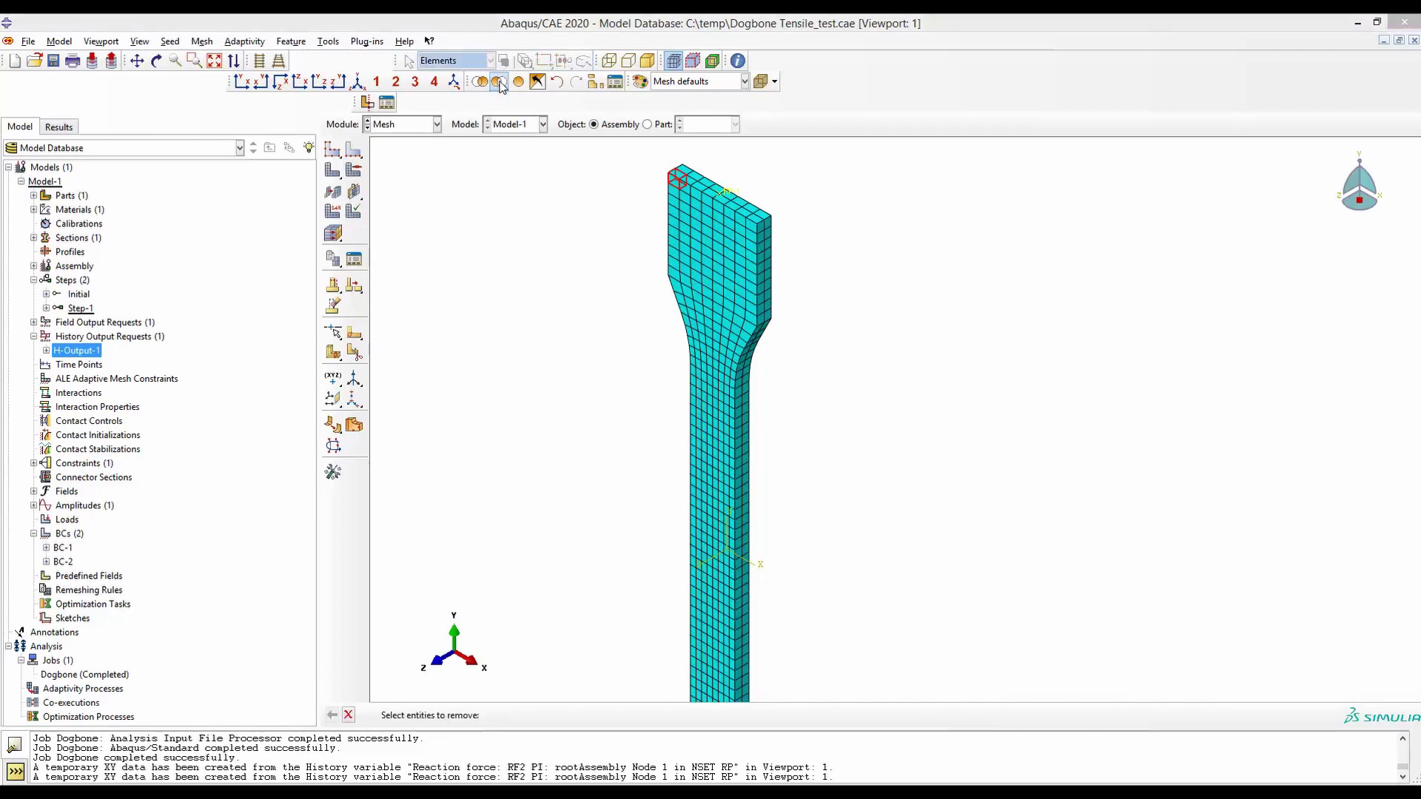
pyautogui.click(677, 179)
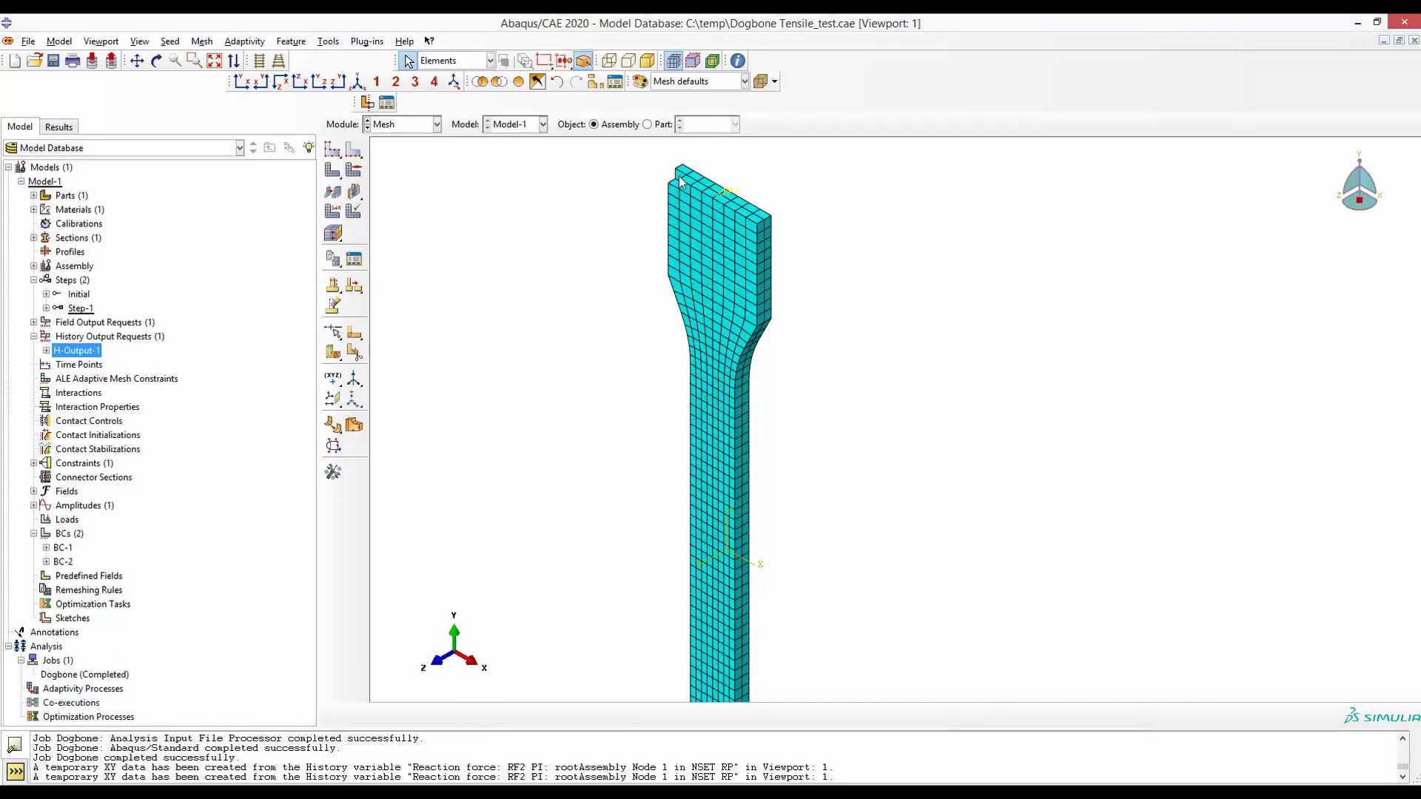
pyautogui.click(520, 85)
pyautogui.scroll(-4, 717, 218)
pyautogui.scroll(-1, 665, 199)
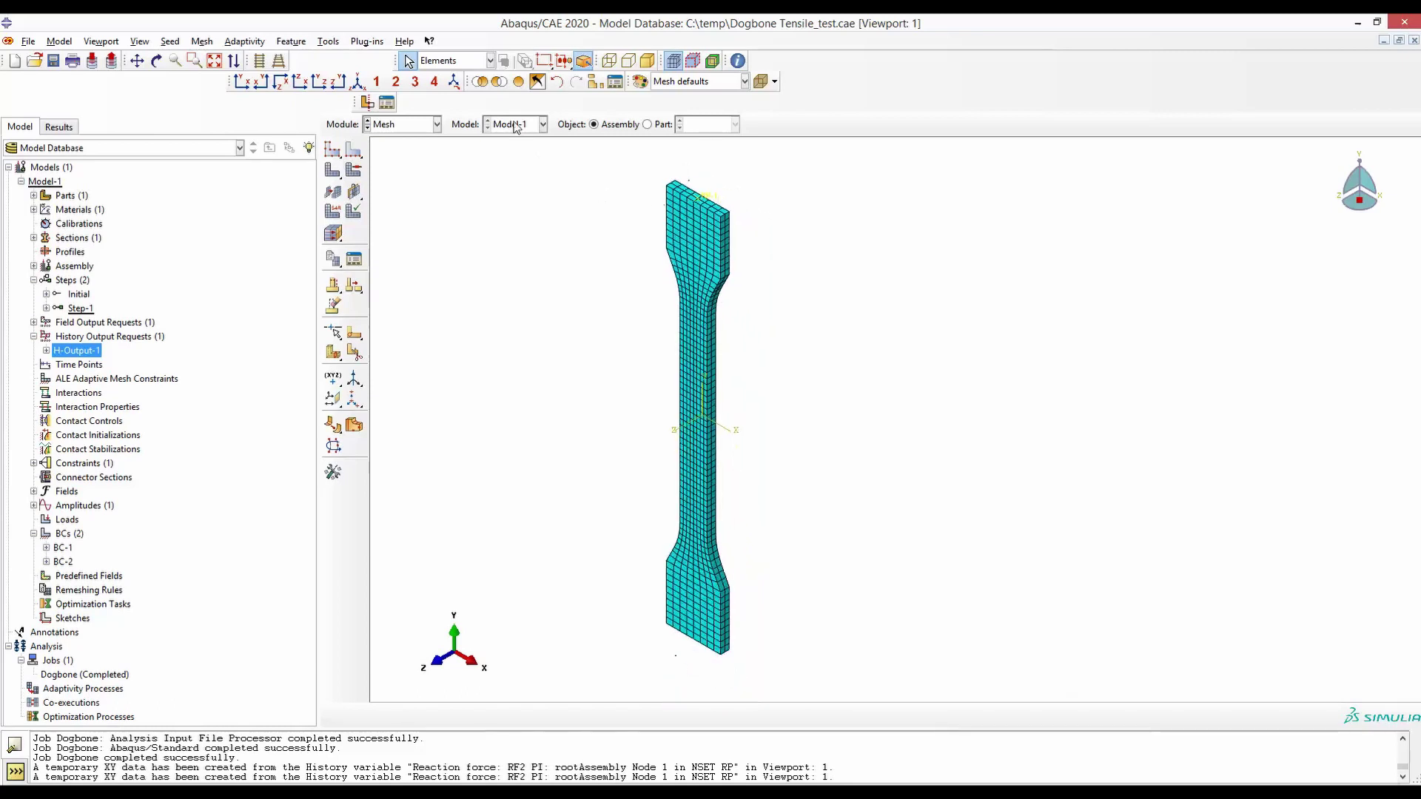
# - Start Remove Selected, try Faces, then return to Elements by angle 20.0
pyautogui.click(500, 83)
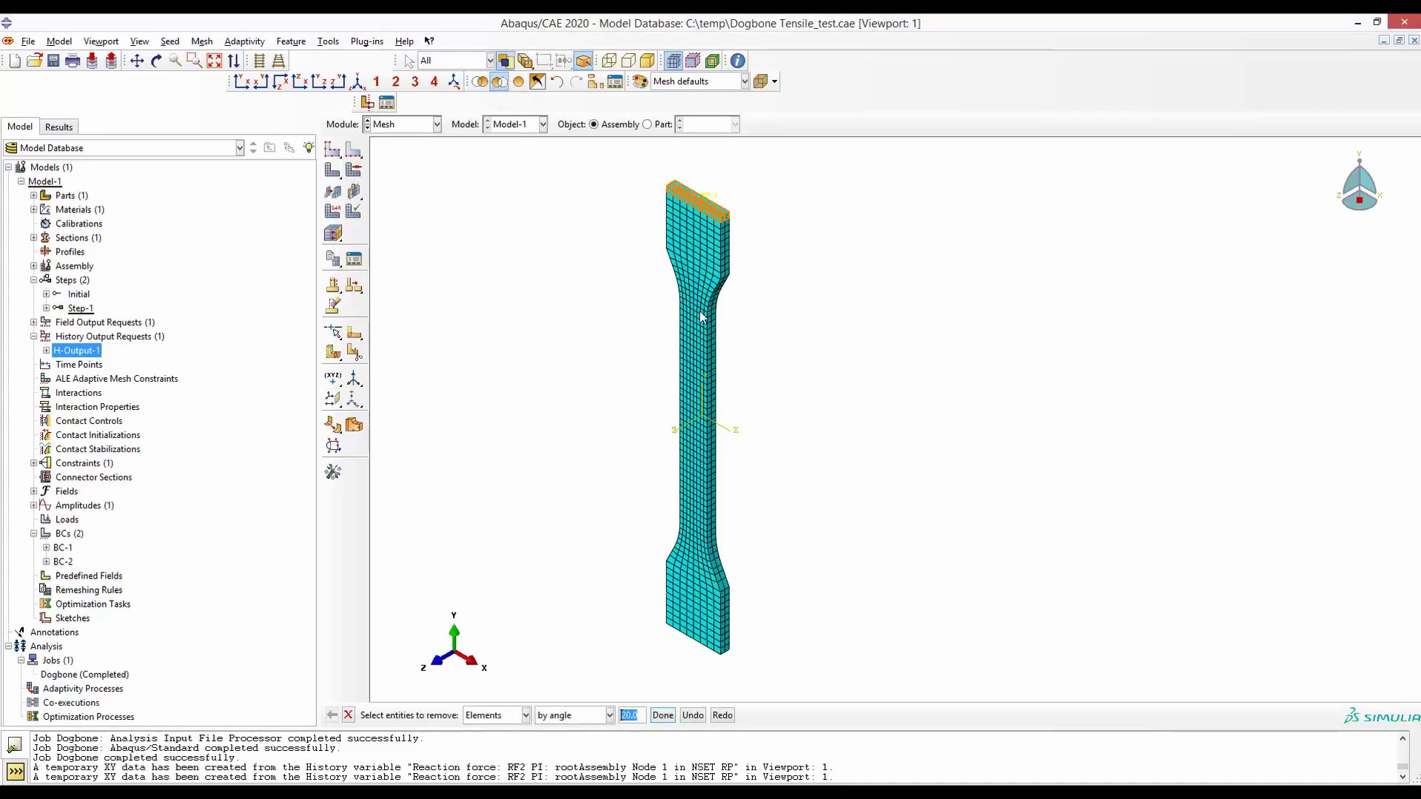
pyautogui.scroll(3, 700, 313)
pyautogui.scroll(-2, 519, 714)
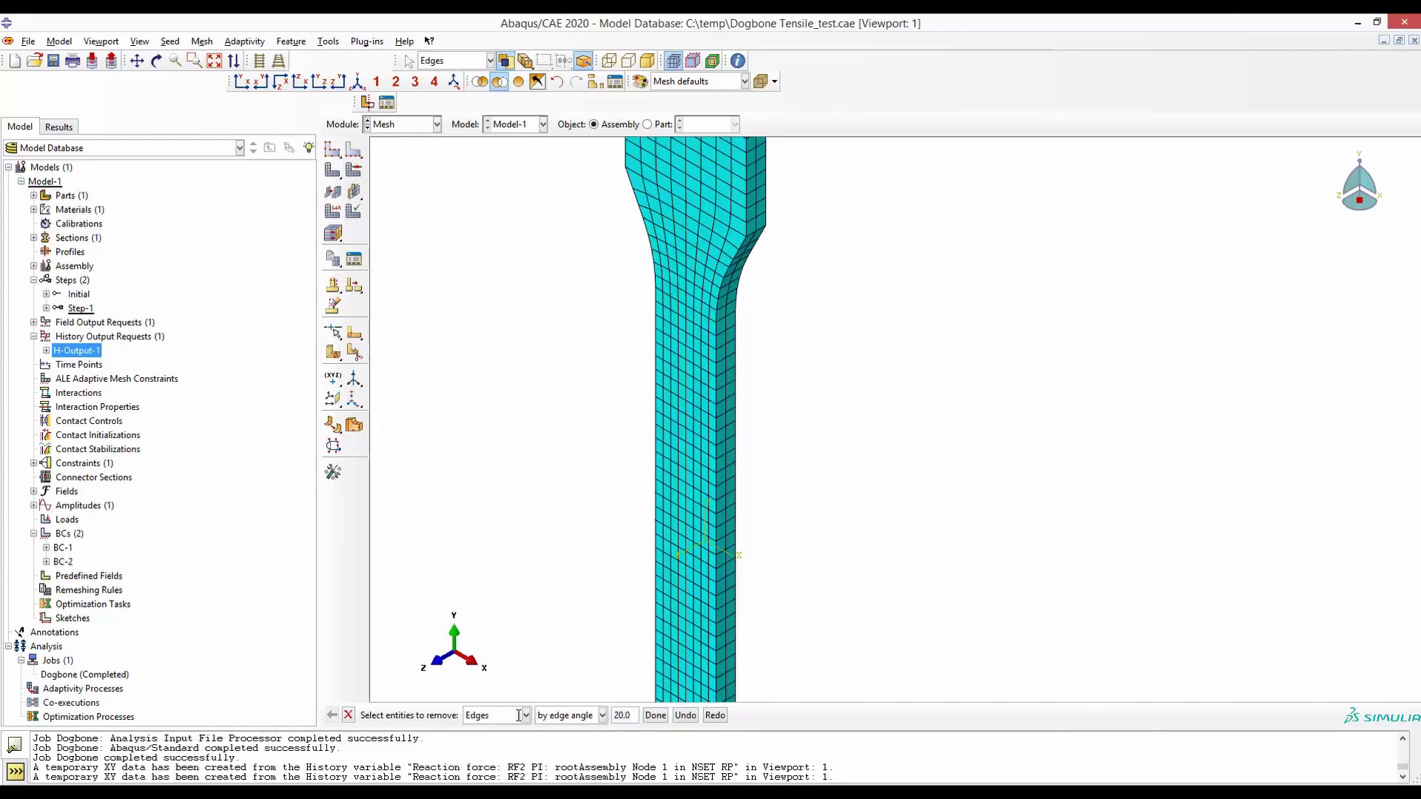
pyautogui.click(526, 716)
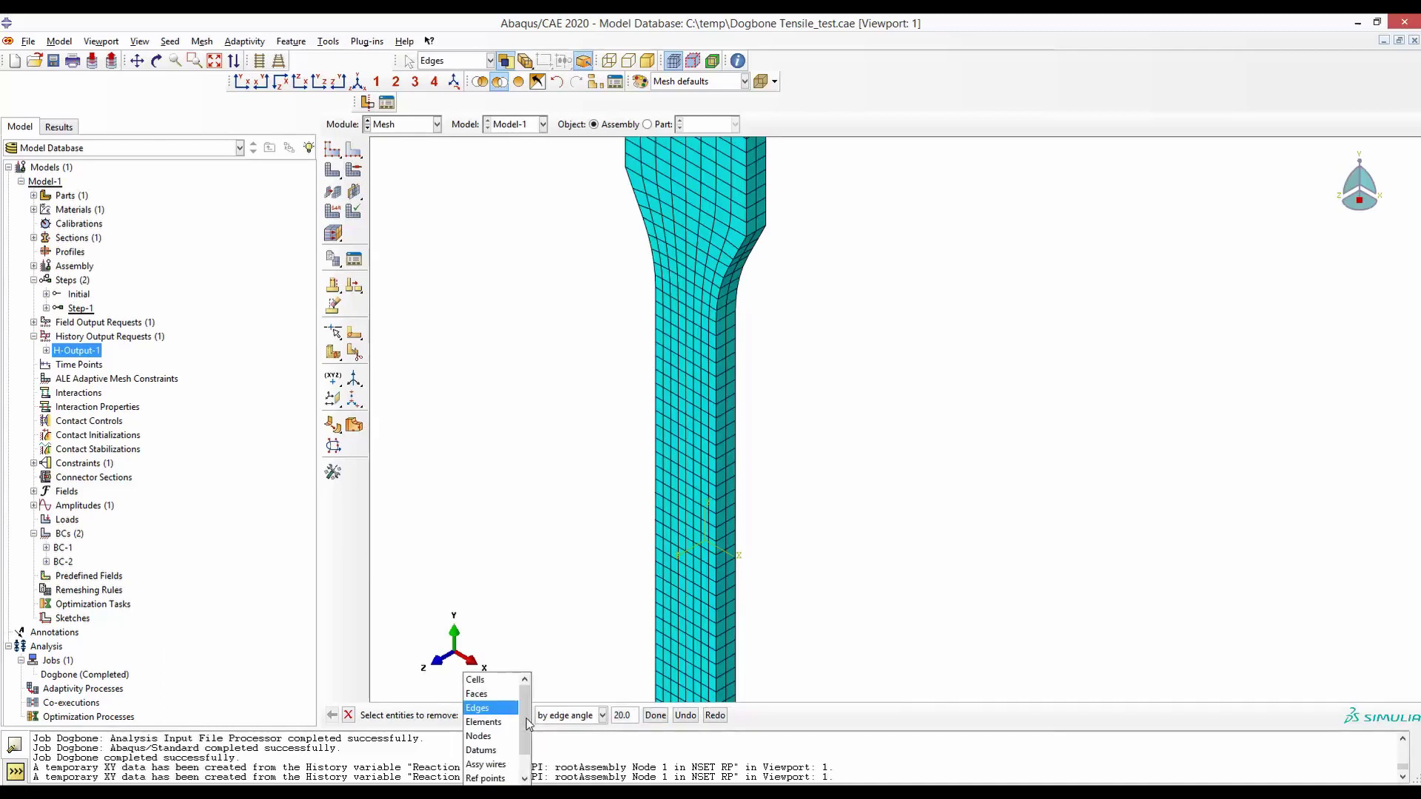
pyautogui.click(478, 694)
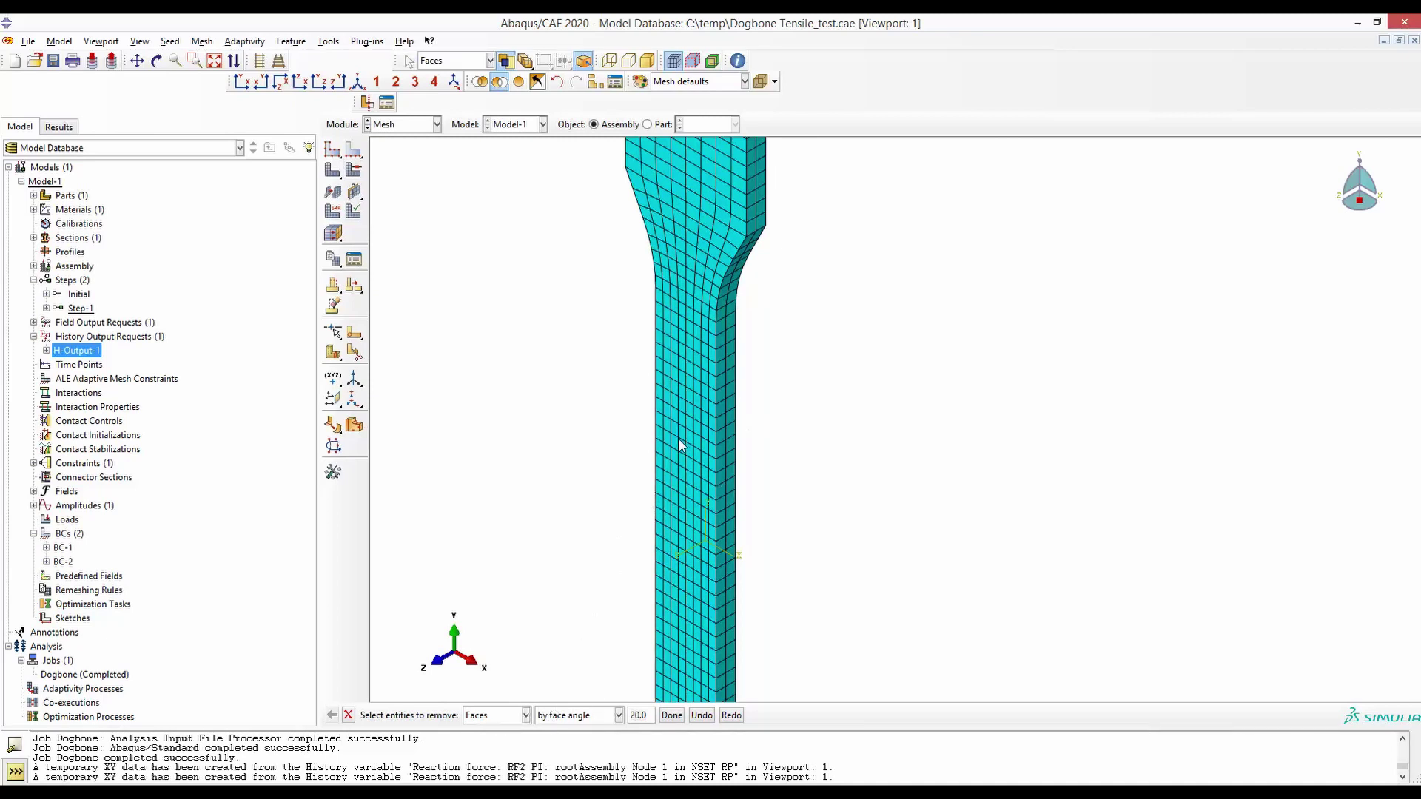
pyautogui.scroll(3, 677, 438)
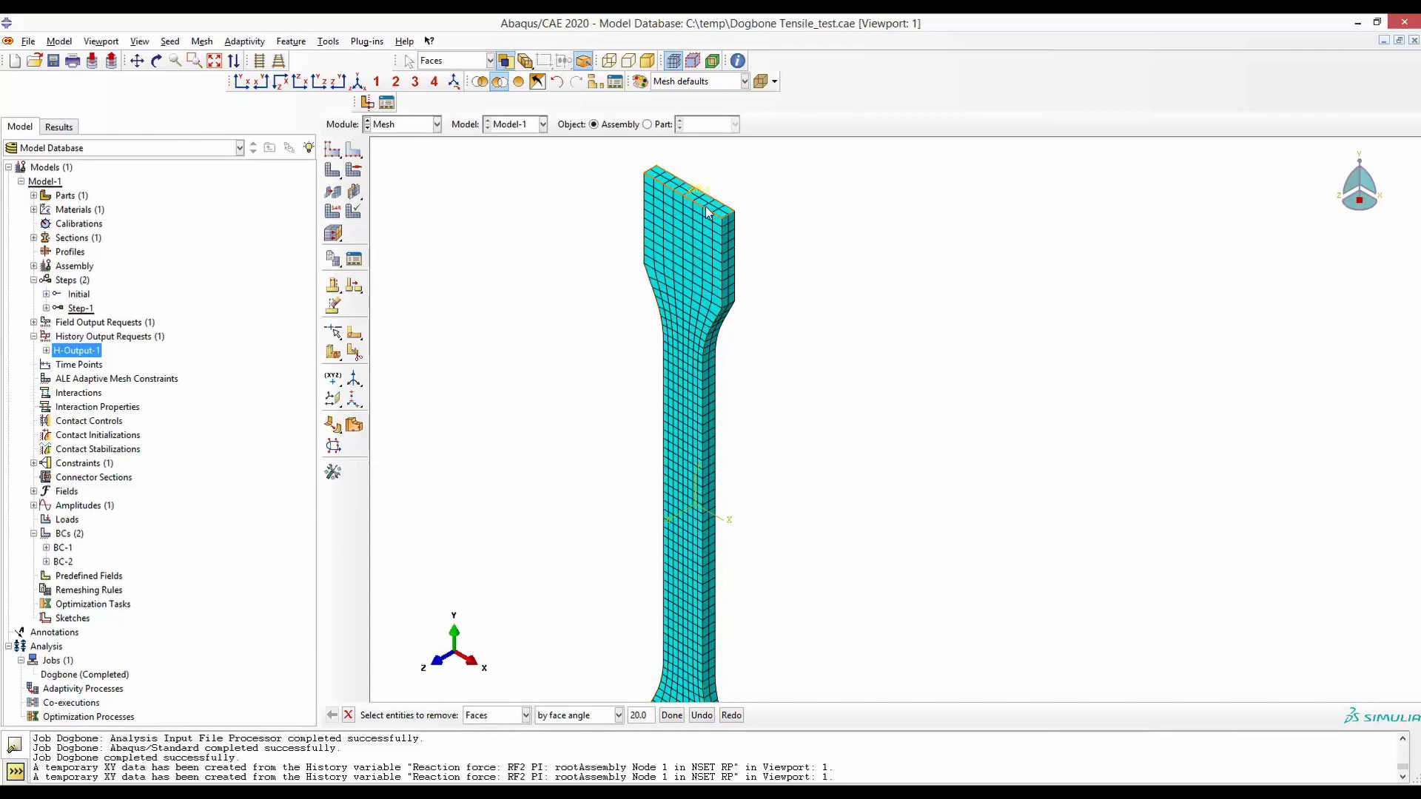
pyautogui.click(526, 715)
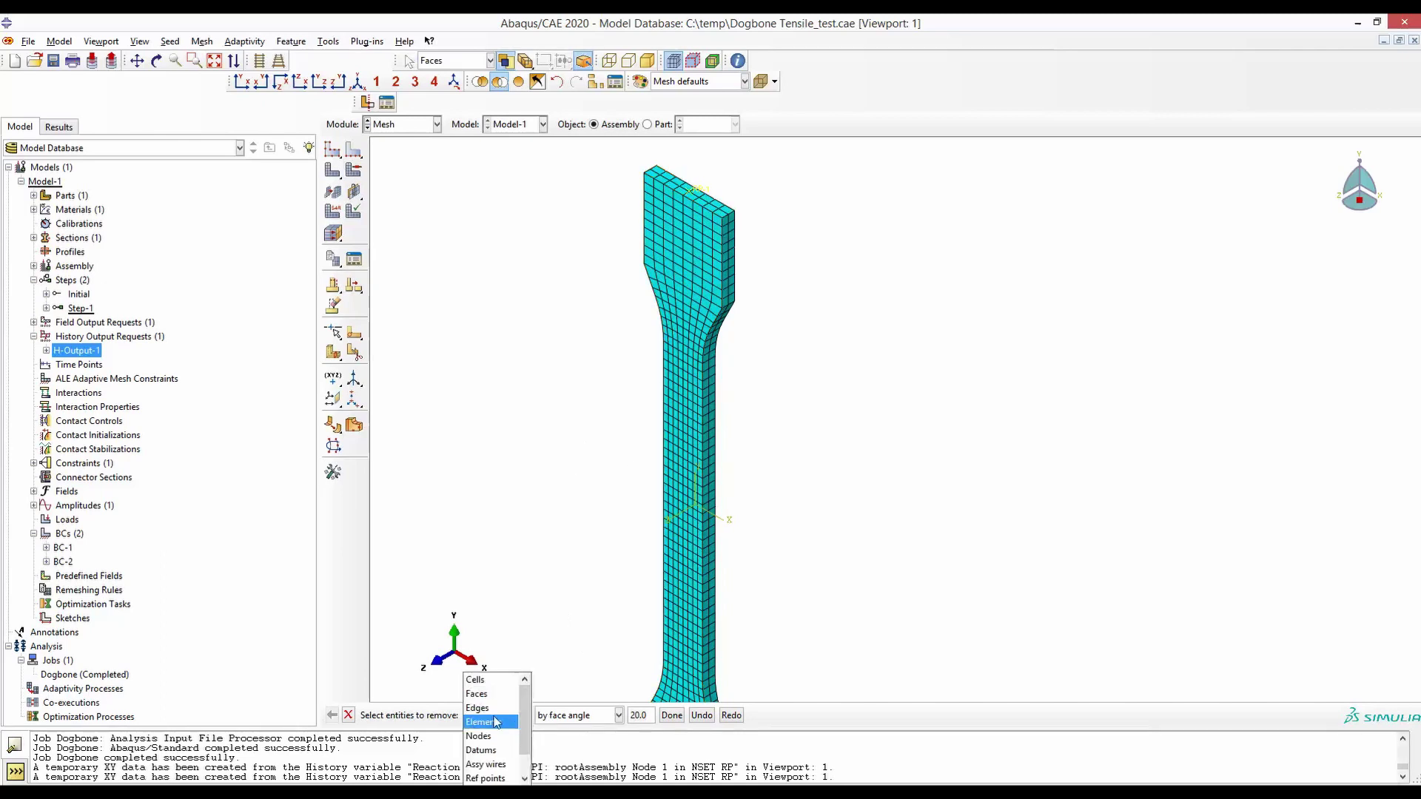
pyautogui.click(485, 722)
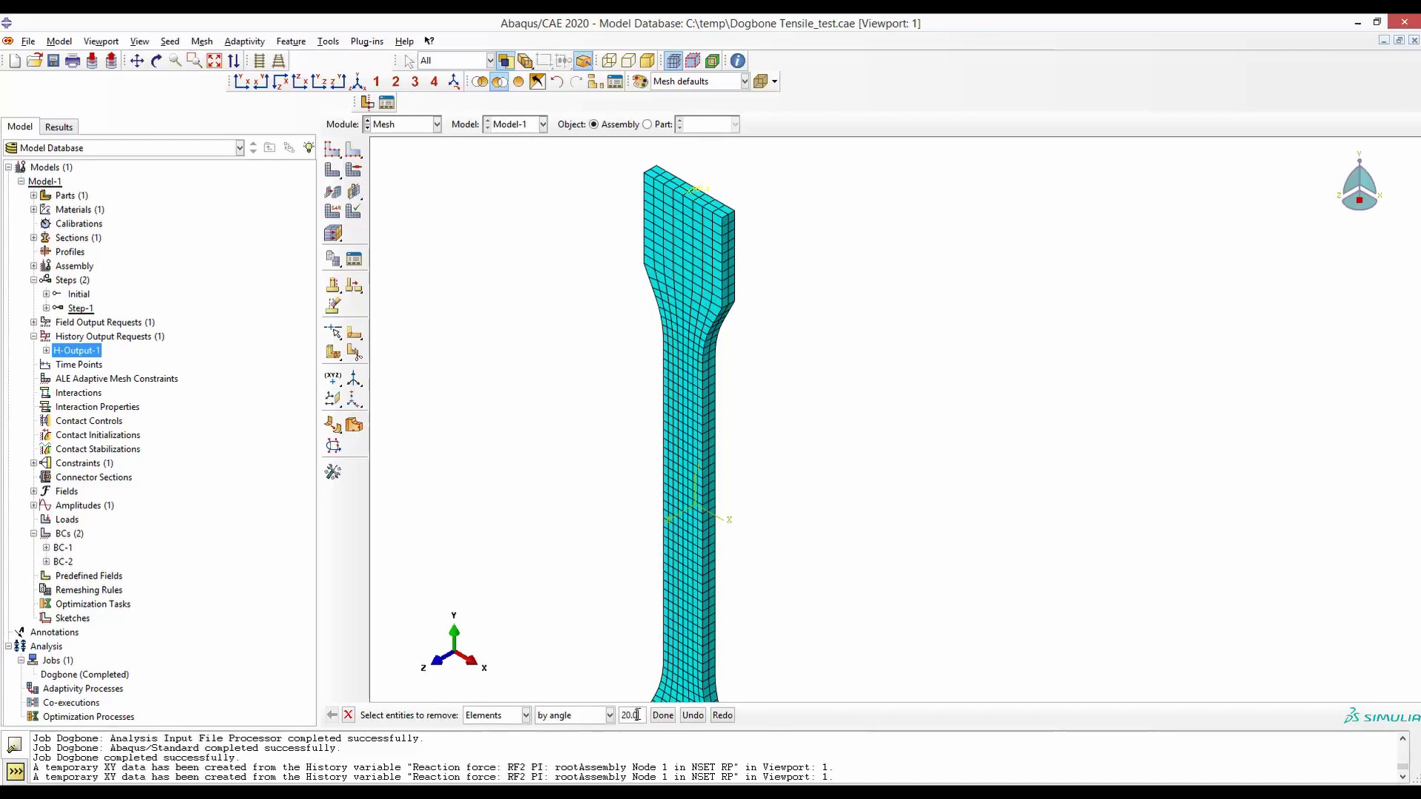
pyautogui.moveTo(637, 715); pyautogui.dragTo(620, 715)
pyautogui.click(633, 714)
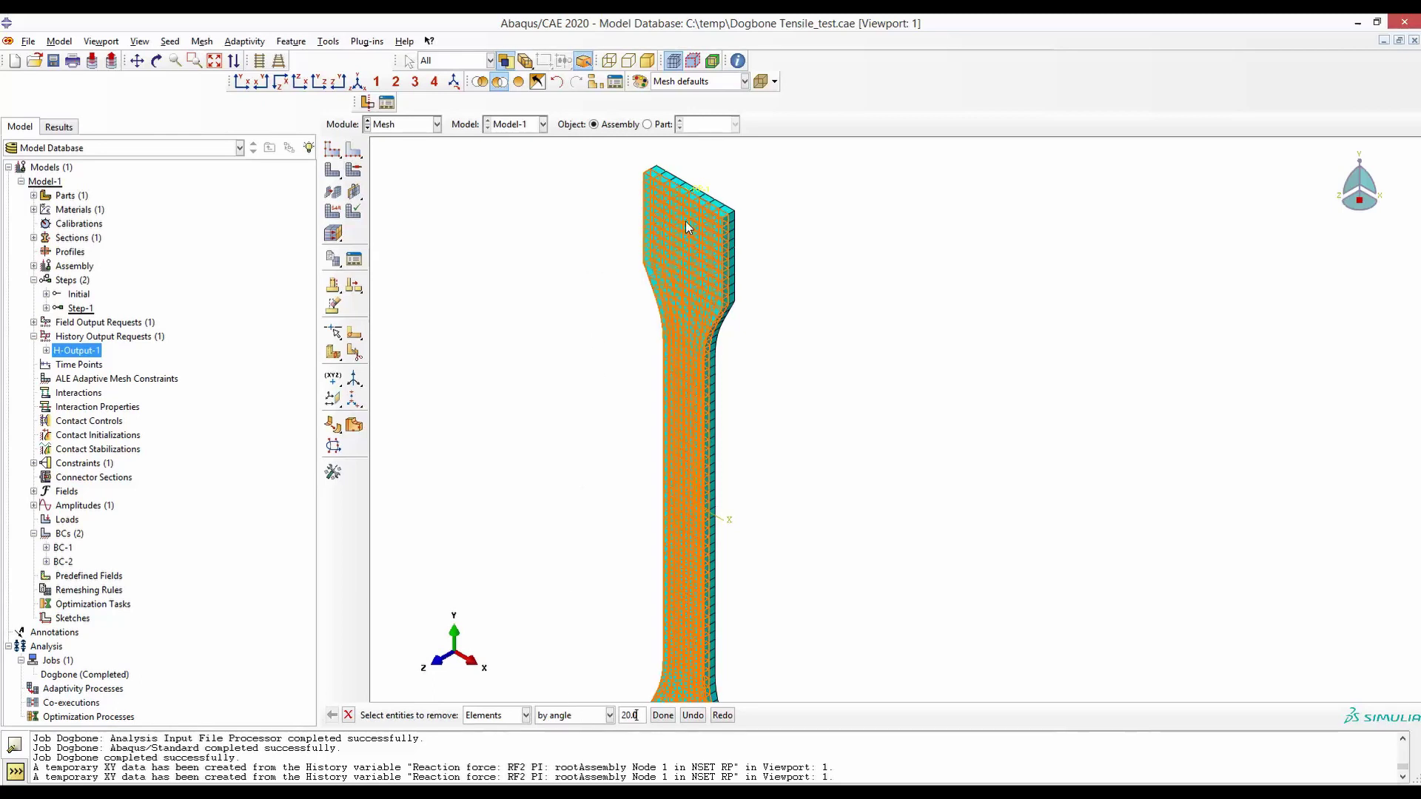
# - Pick all the dogbone's elements by 20.0 angle and confirm the selection with Done
pyautogui.click(682, 659)
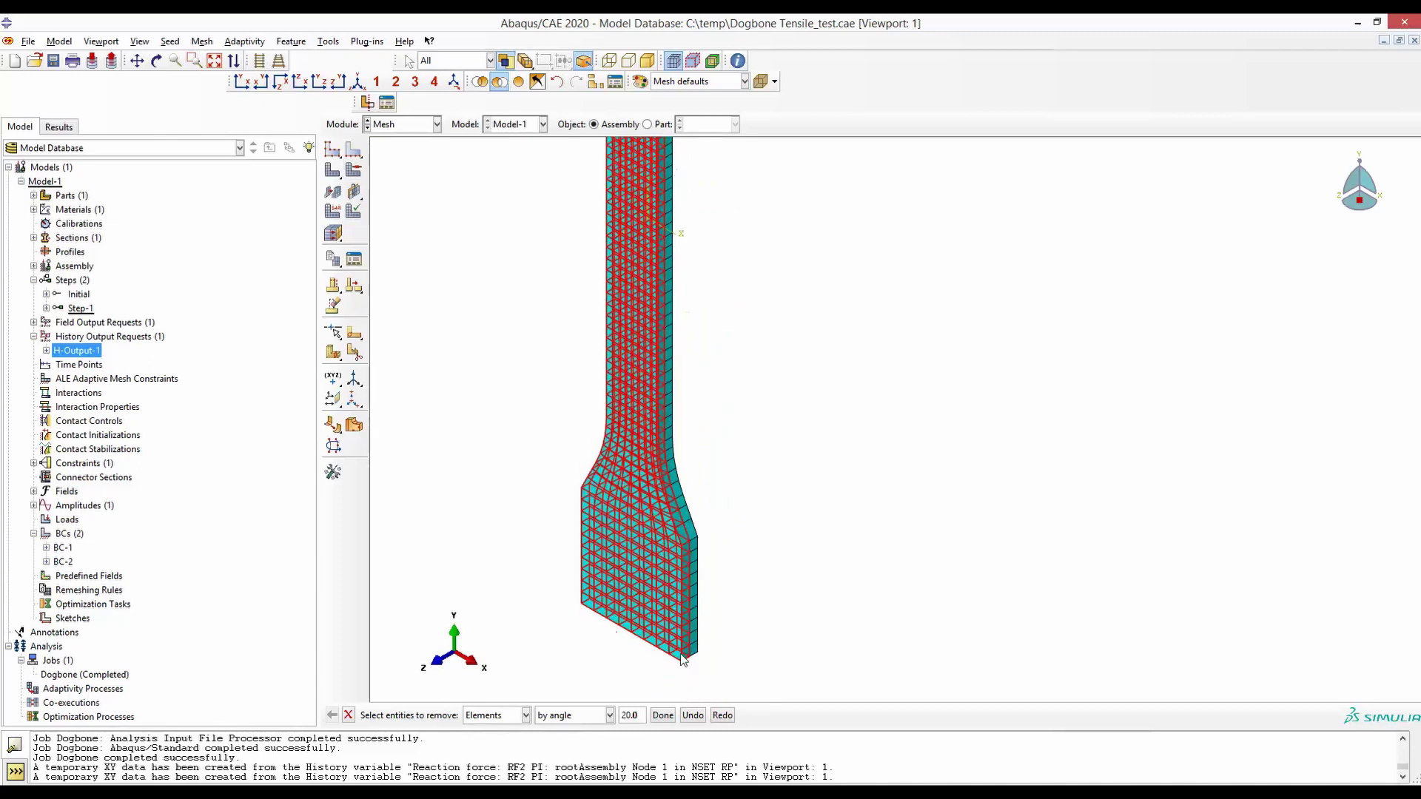
pyautogui.scroll(-3, 681, 658)
pyautogui.scroll(5, 675, 237)
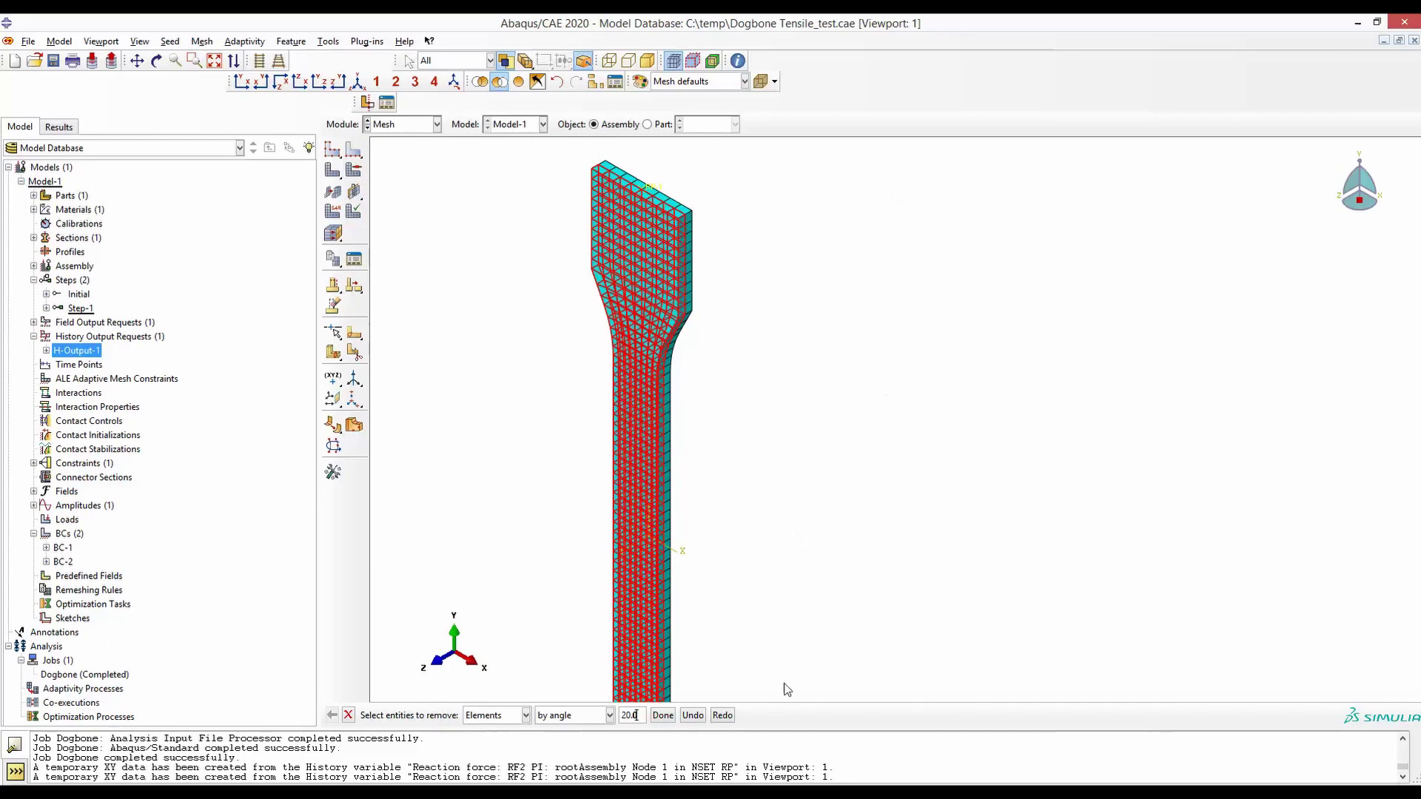
pyautogui.click(526, 715)
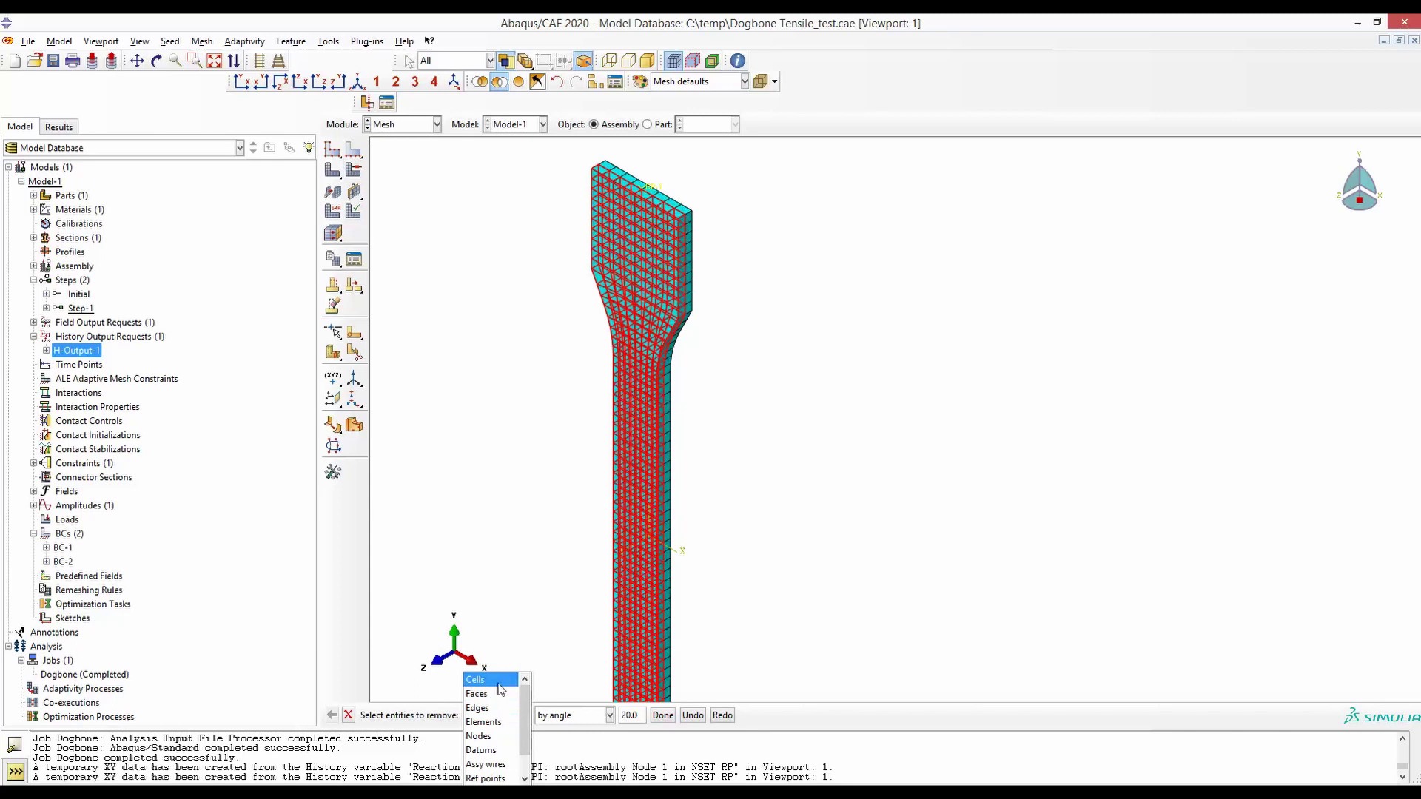
pyautogui.click(501, 724)
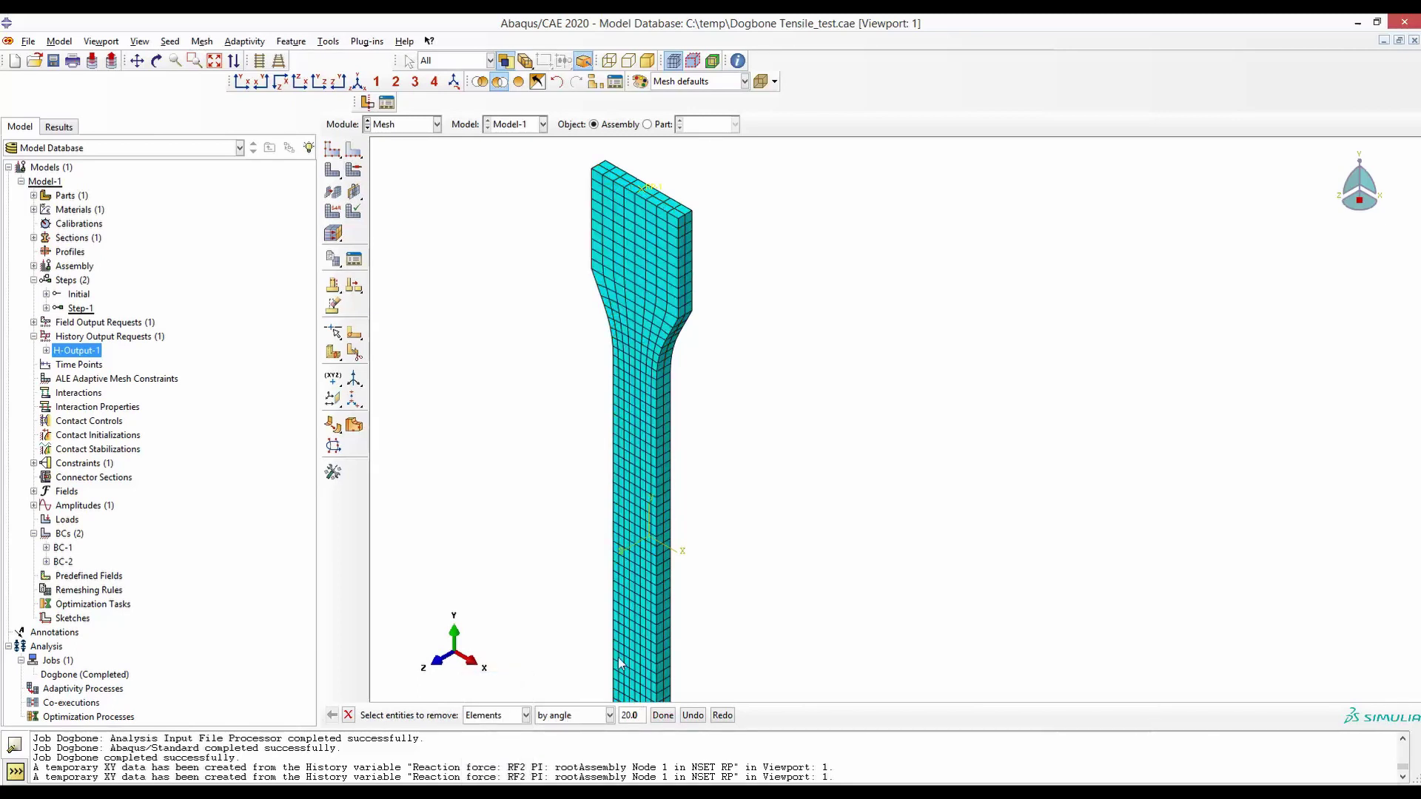
pyautogui.click(605, 256)
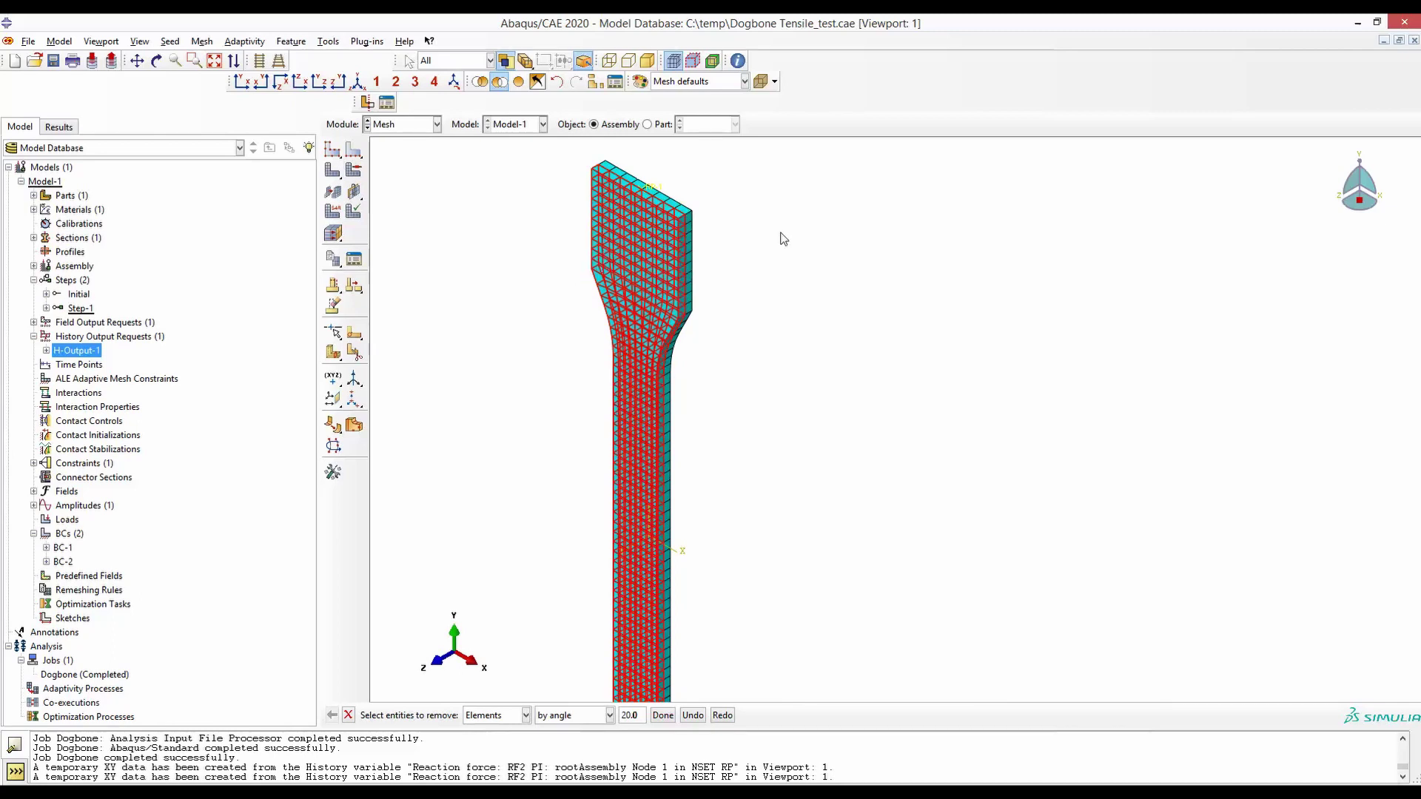
pyautogui.scroll(-4, 584, 301)
pyautogui.scroll(3, 694, 311)
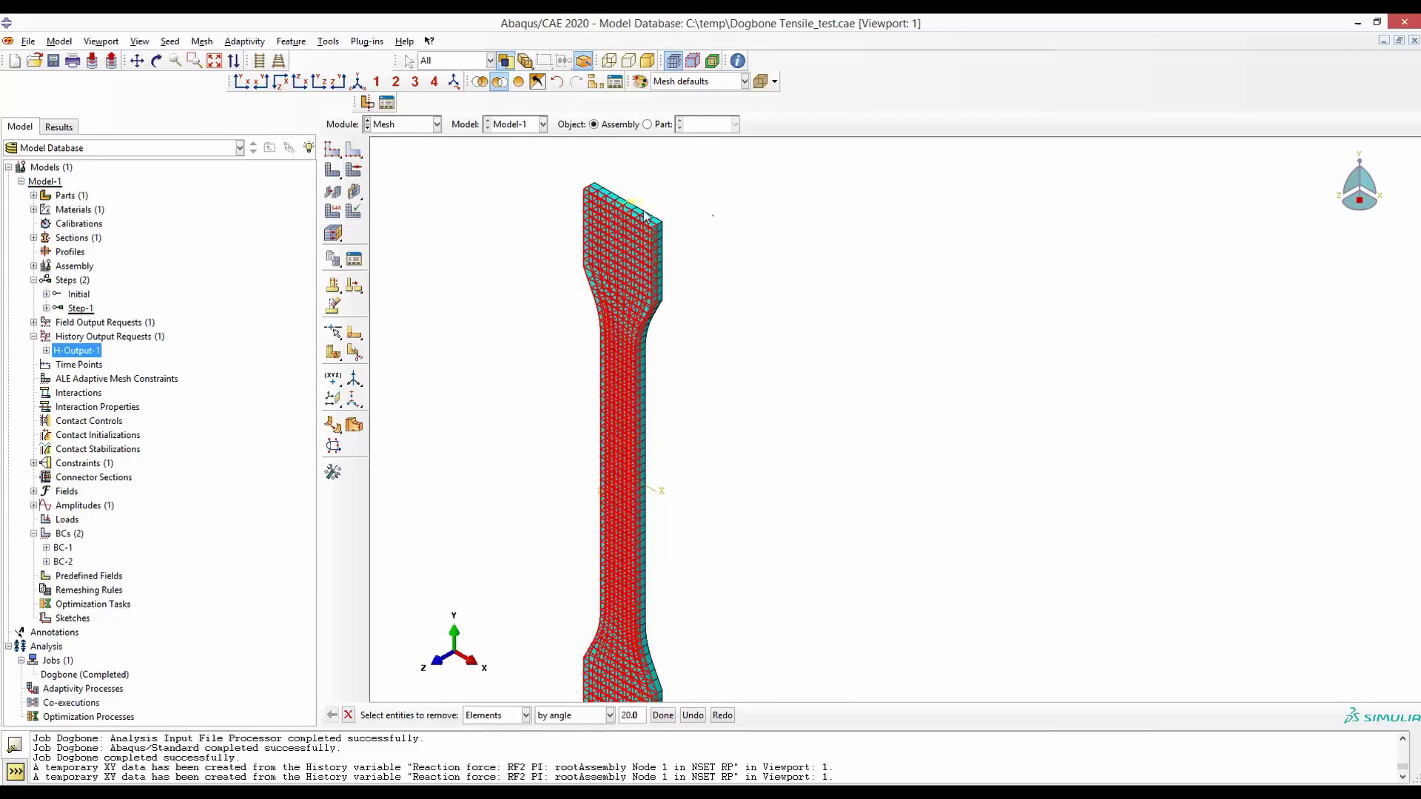
pyautogui.scroll(-2, 693, 300)
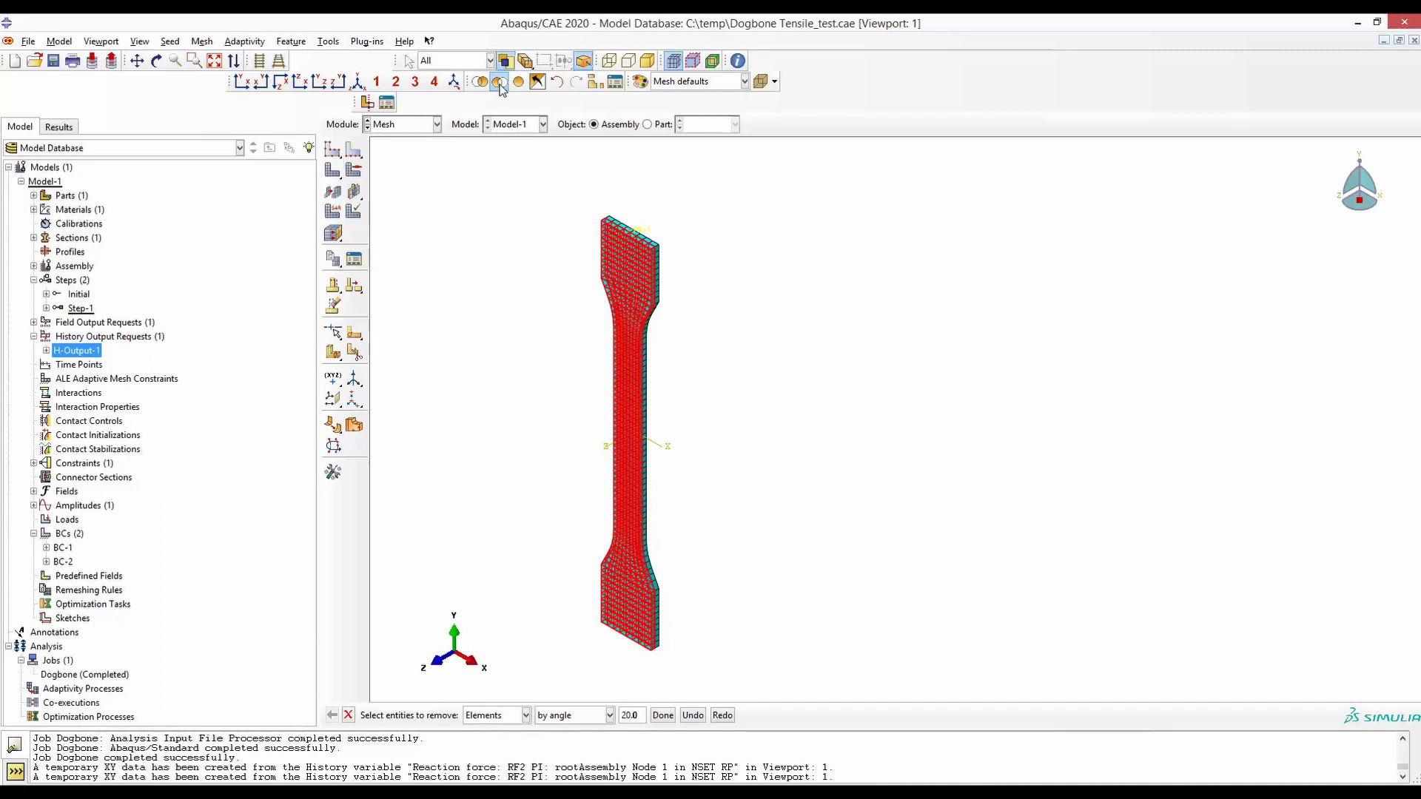
pyautogui.click(665, 715)
# - Cancel the dogbone removal pick and restore the full Mises contour peaking at 1.243e+01
pyautogui.scroll(-3, 621, 275)
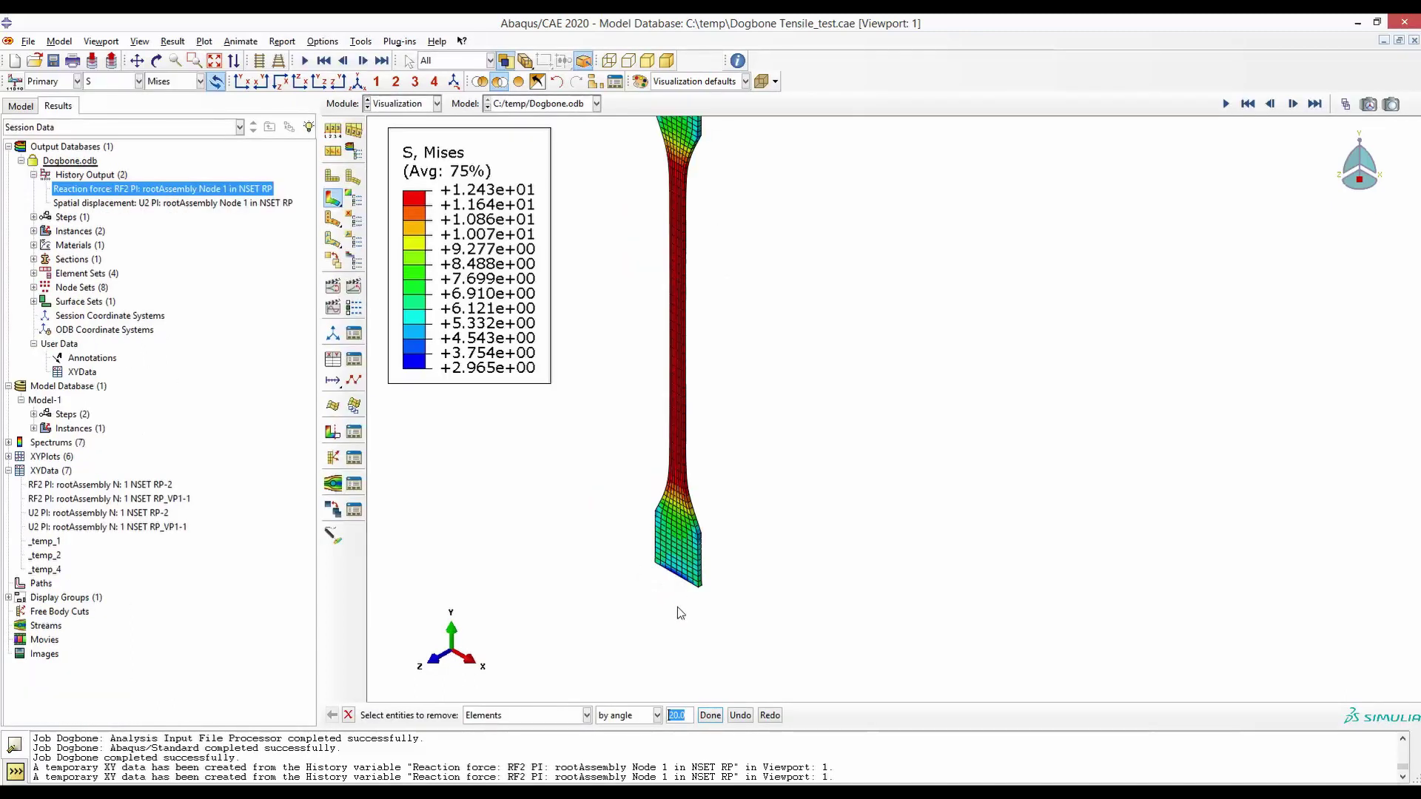
pyautogui.click(687, 545)
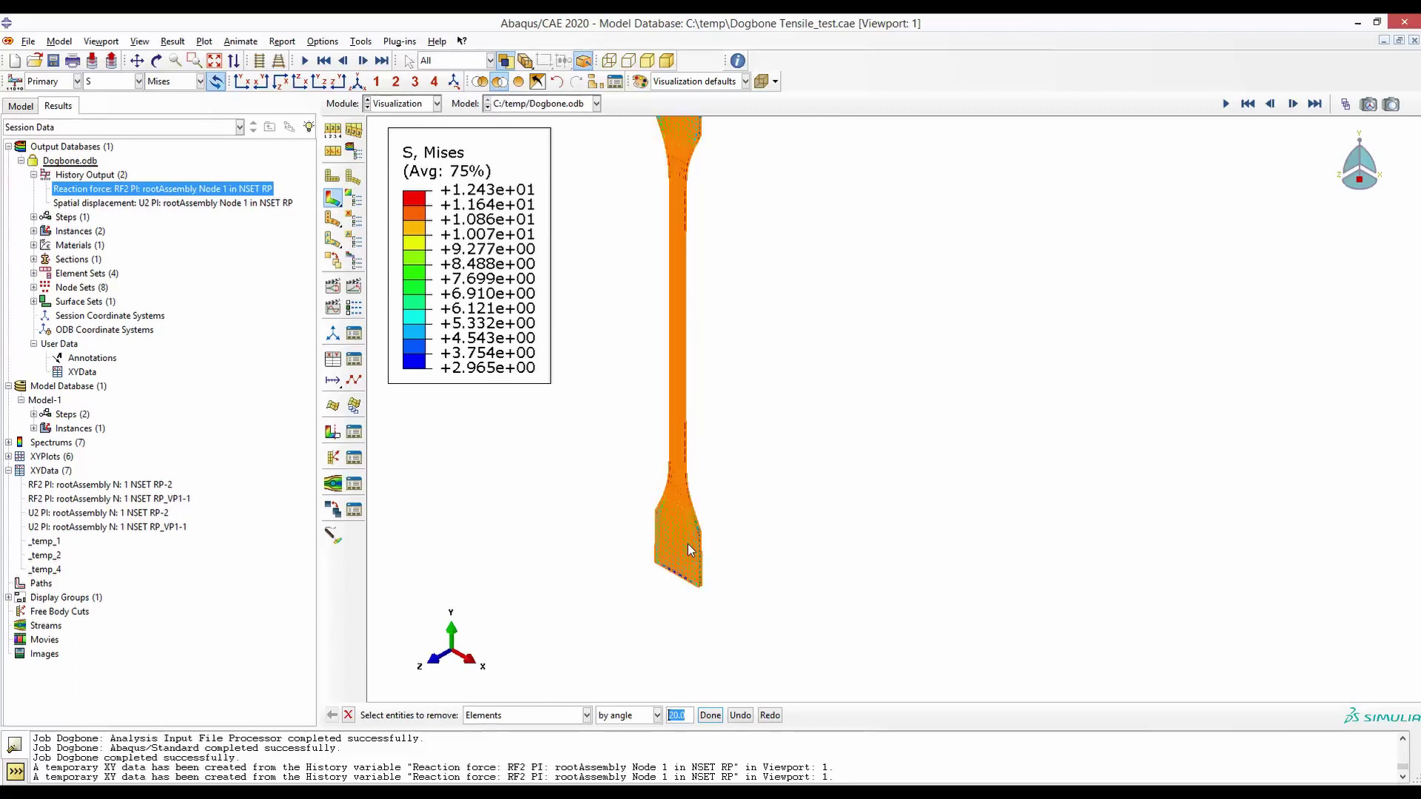
pyautogui.click(610, 552)
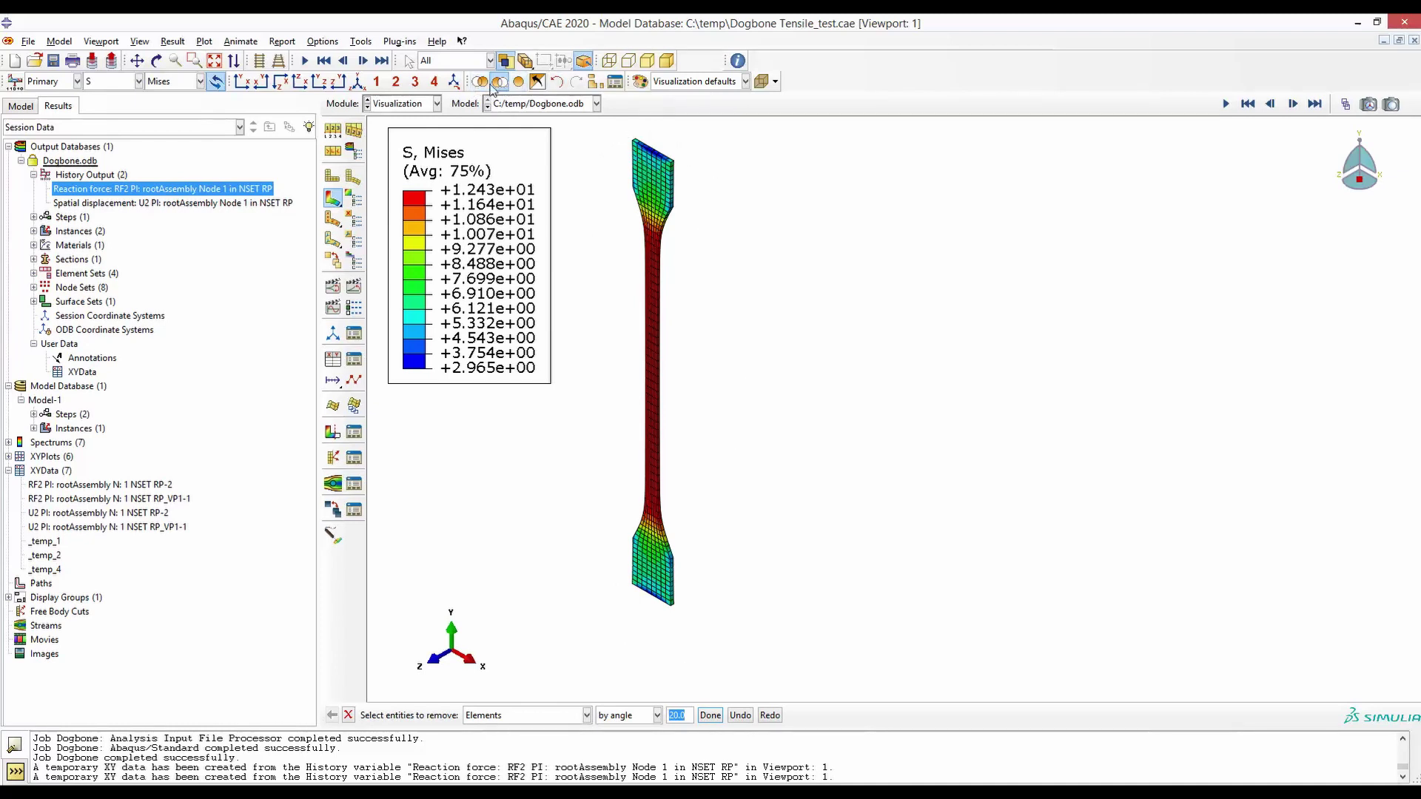
pyautogui.click(518, 82)
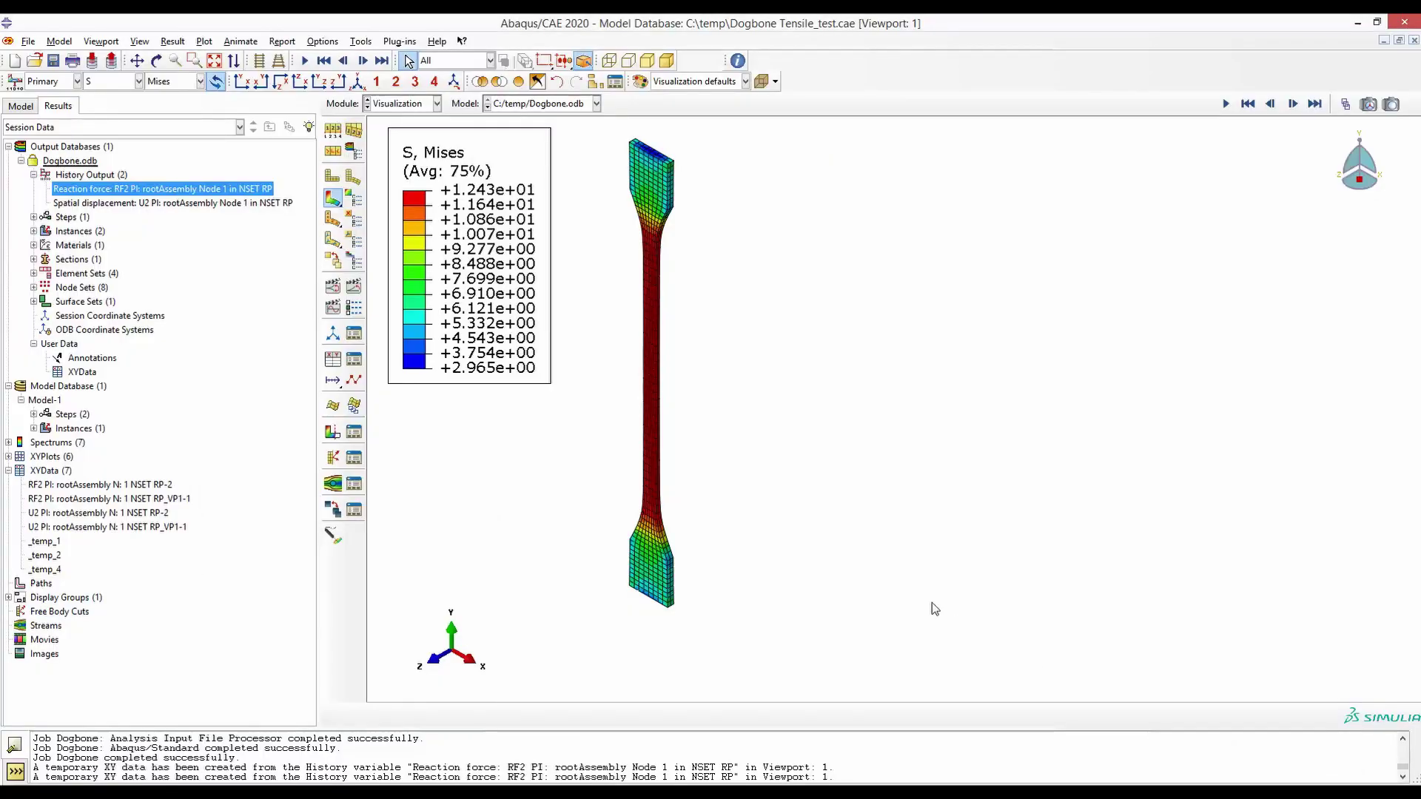
pyautogui.scroll(1, 622, 549)
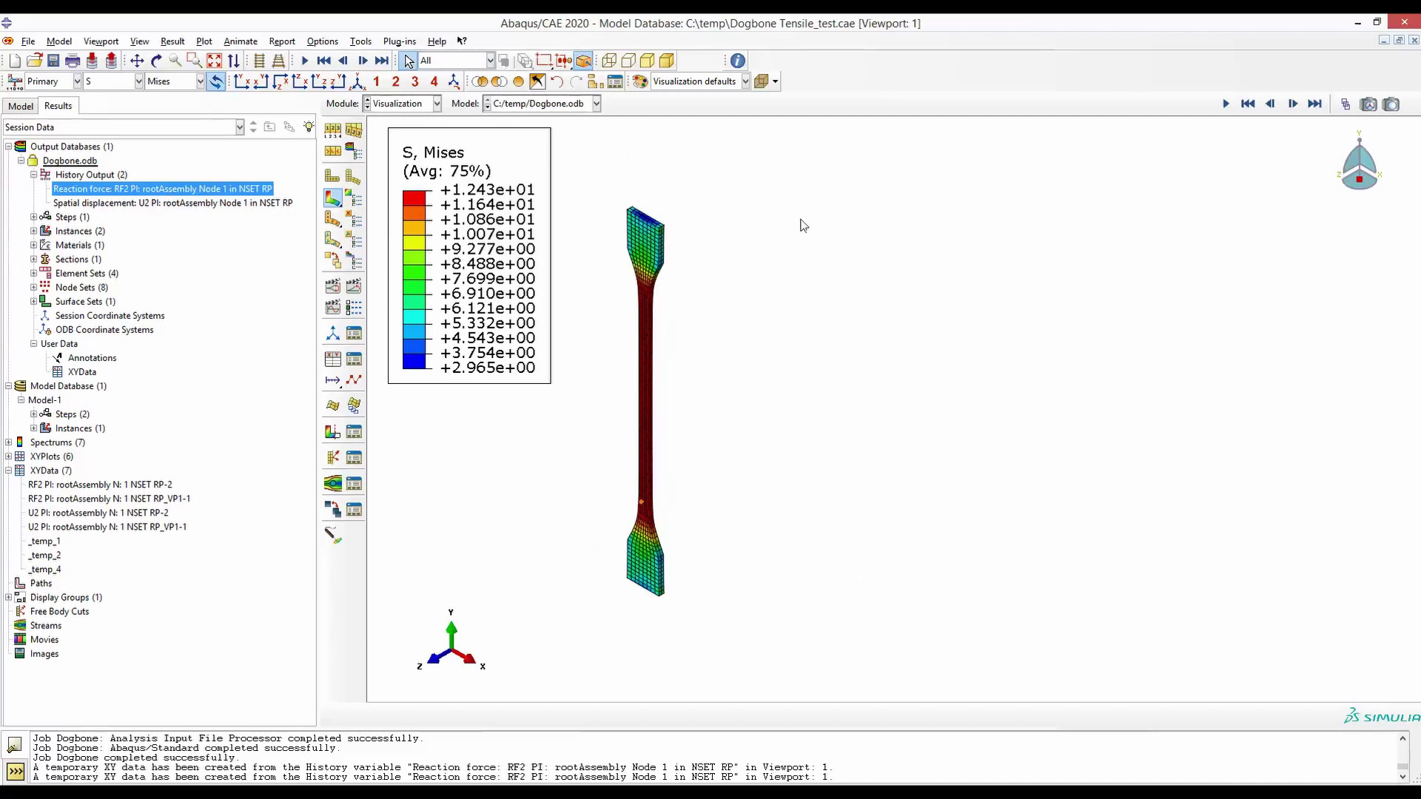
# - Resize the Abaqus window and show the dogbone in Front View (XY)
pyautogui.doubleClick(811, 22)
pyautogui.moveTo(1188, 39); pyautogui.dragTo(819, 145)
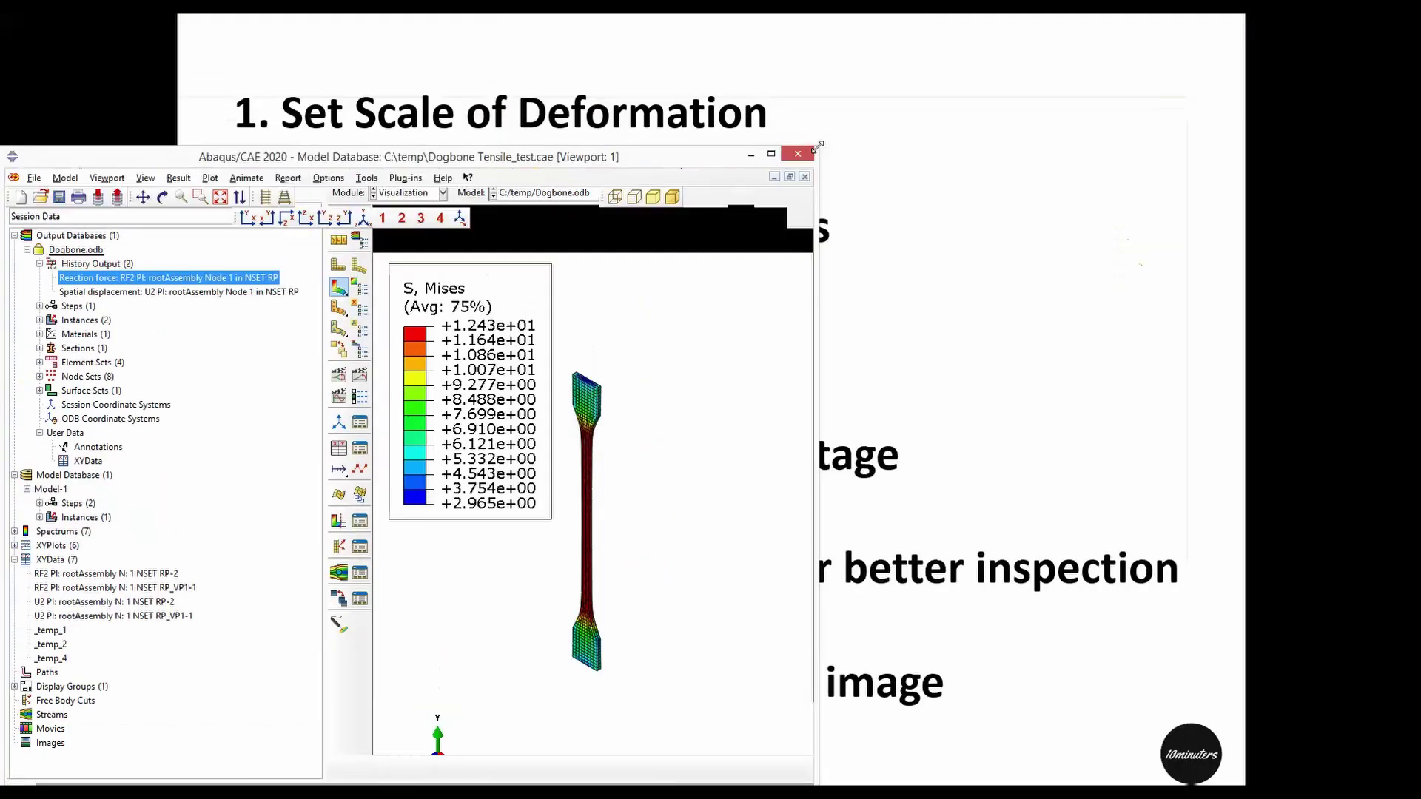
pyautogui.moveTo(666, 157); pyautogui.dragTo(807, 83)
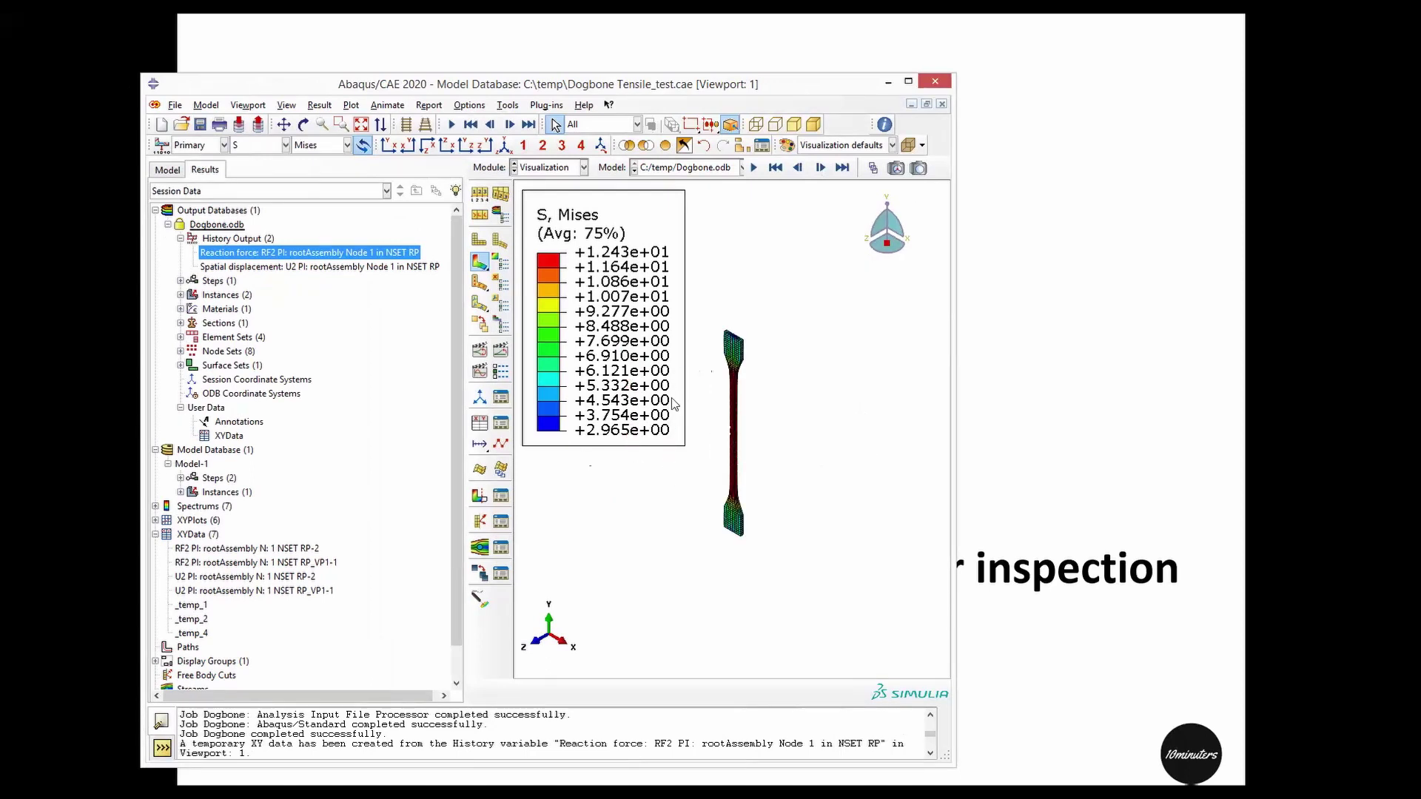
pyautogui.click(388, 145)
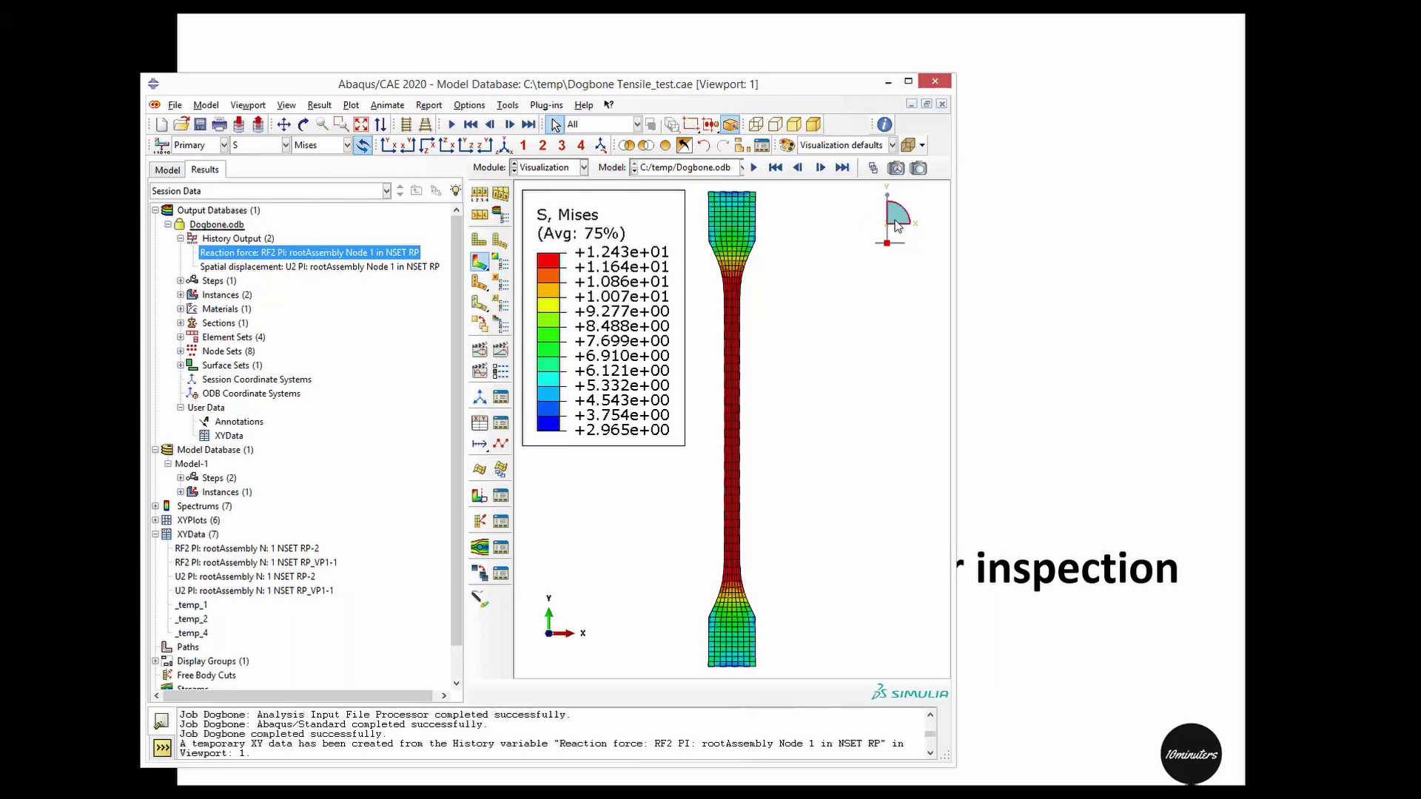
# - Turn off Show compass and Show triad in Viewport Annotation Options
pyautogui.click(249, 107)
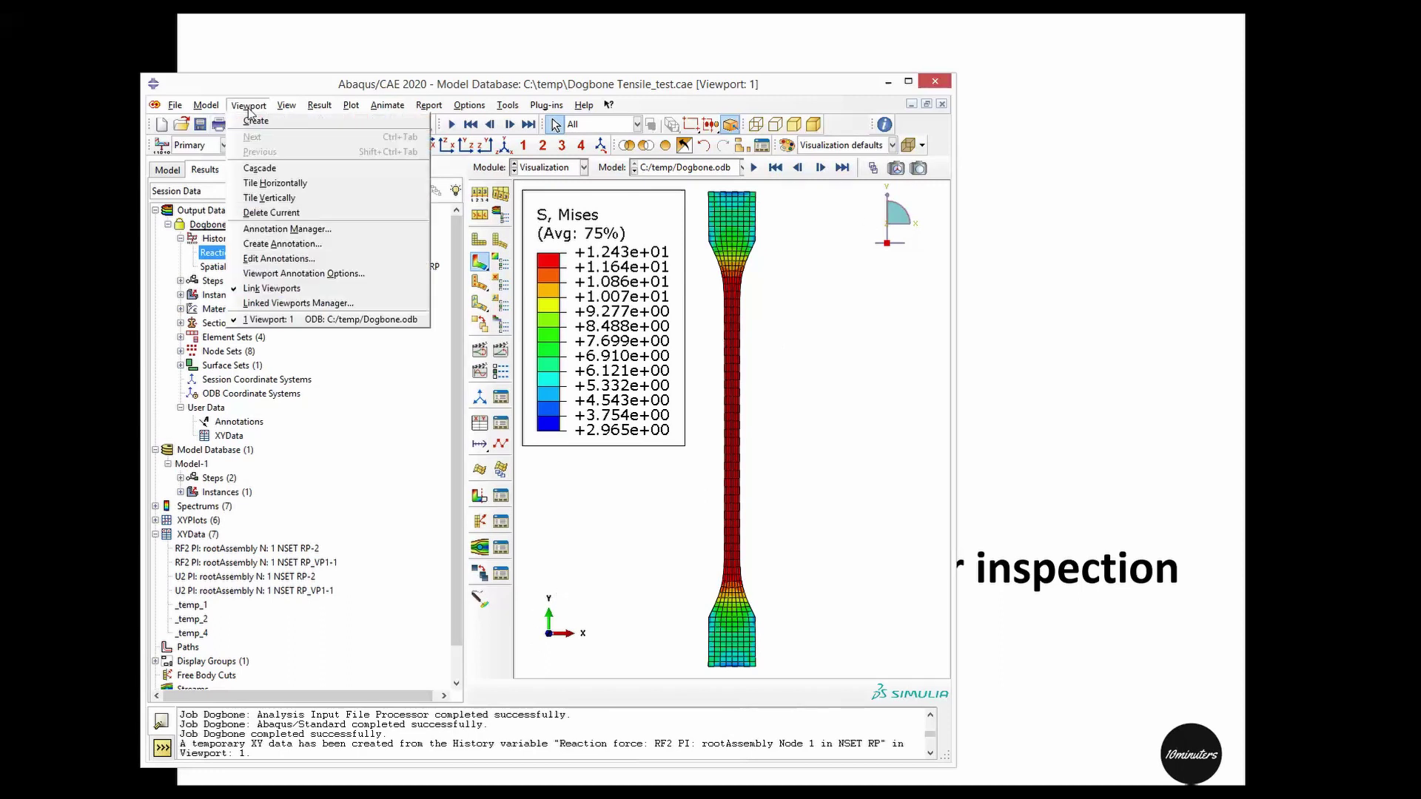
pyautogui.click(288, 274)
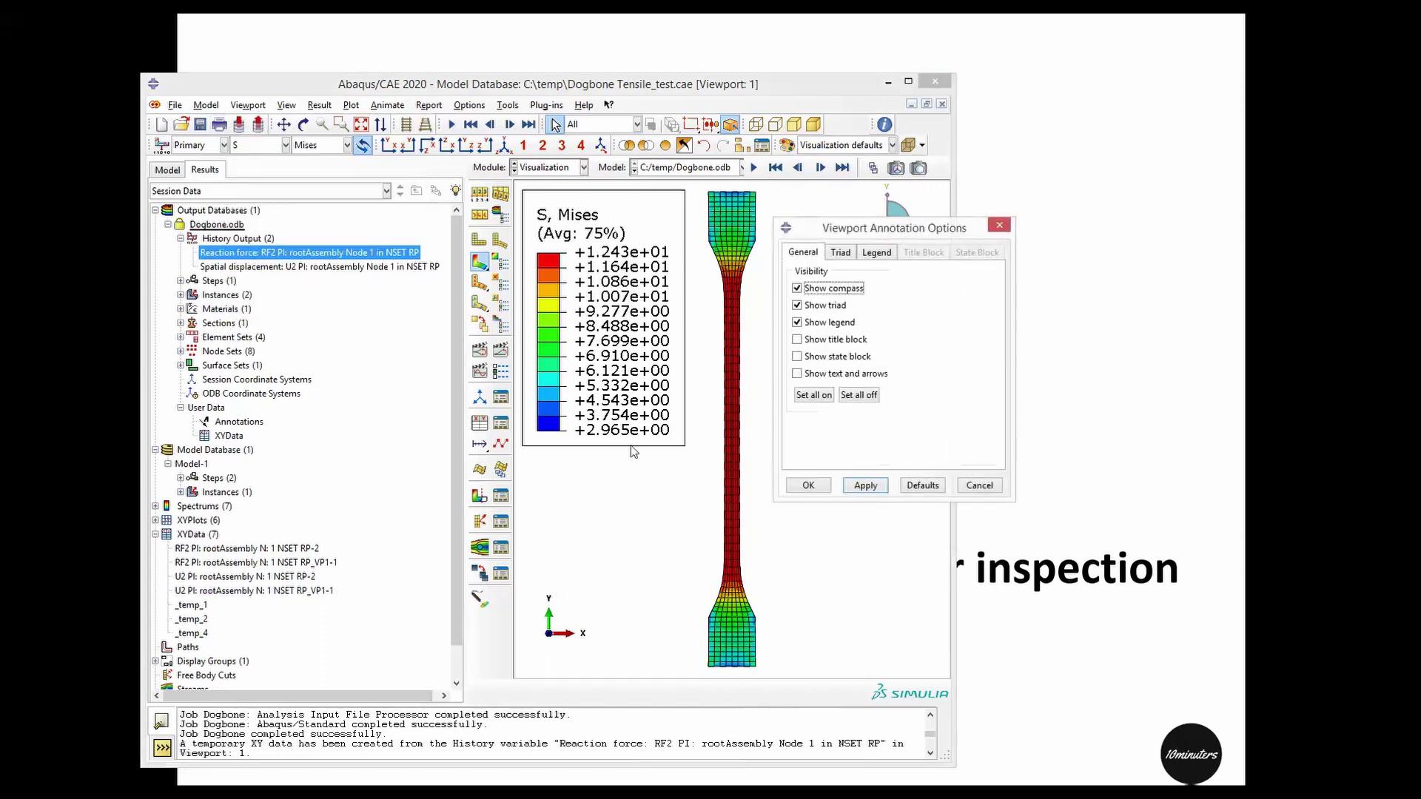
pyautogui.click(797, 305)
pyautogui.click(797, 288)
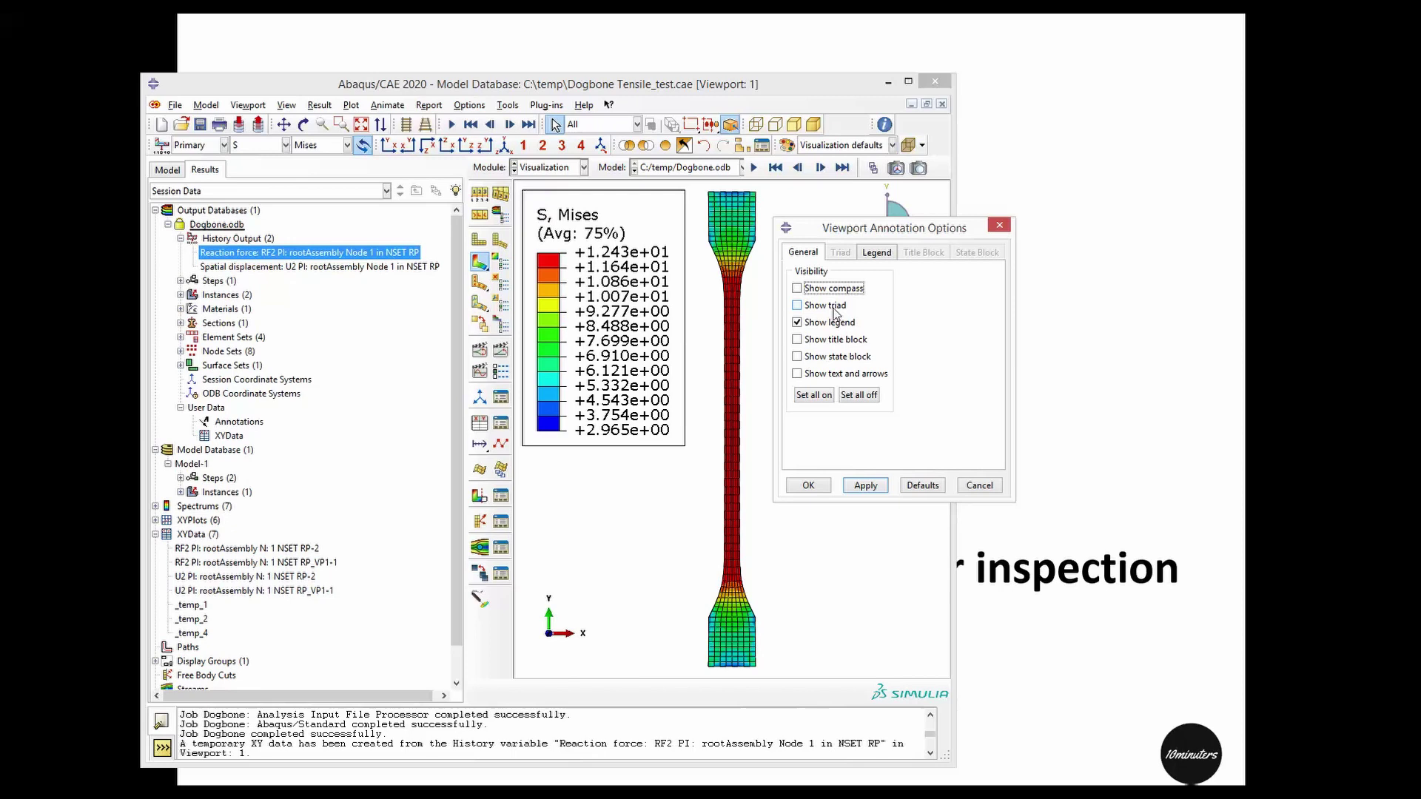
pyautogui.click(860, 489)
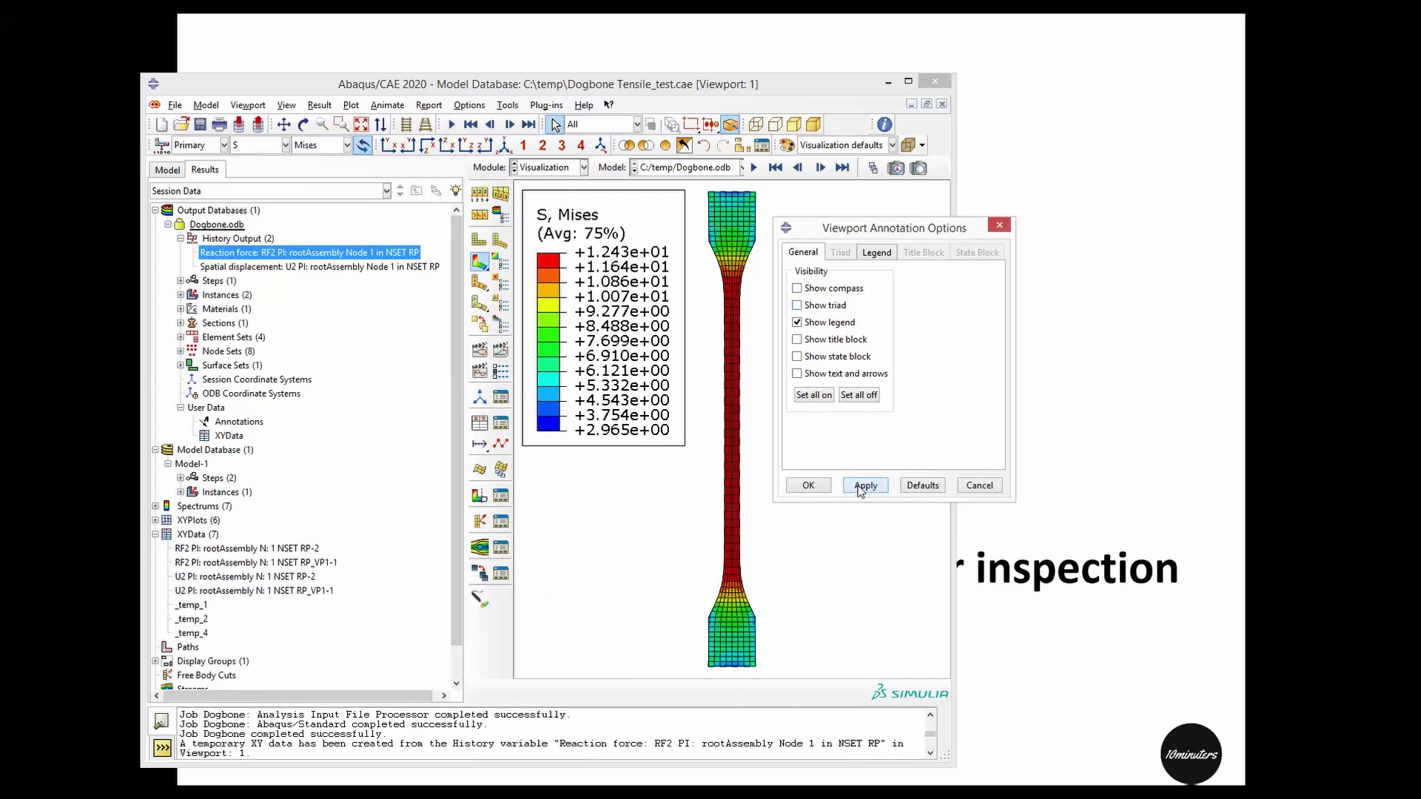
pyautogui.click(808, 485)
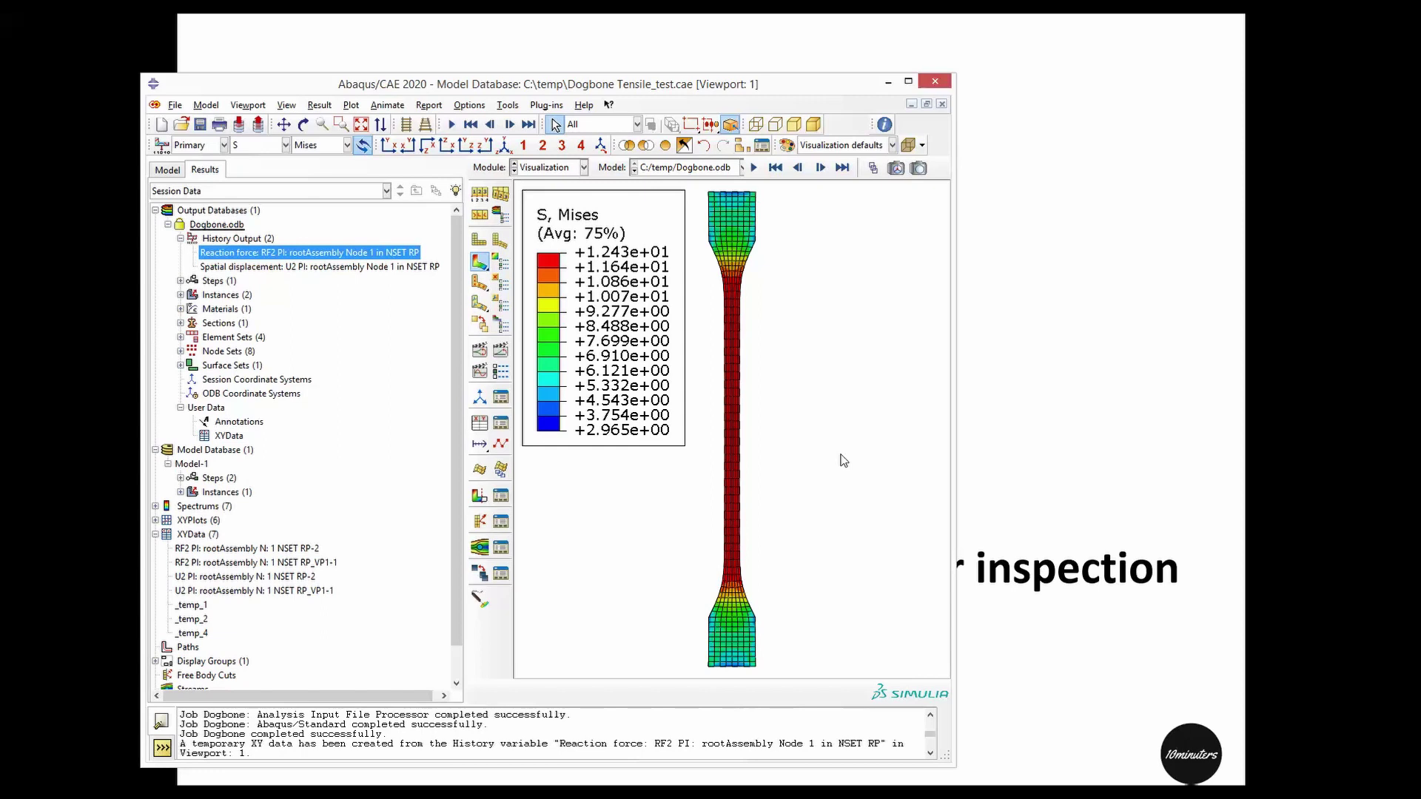
# - Set the Print destination to File in PNG format, with Reduce to 256 colors off
pyautogui.hotkey('ctrl', 'p')
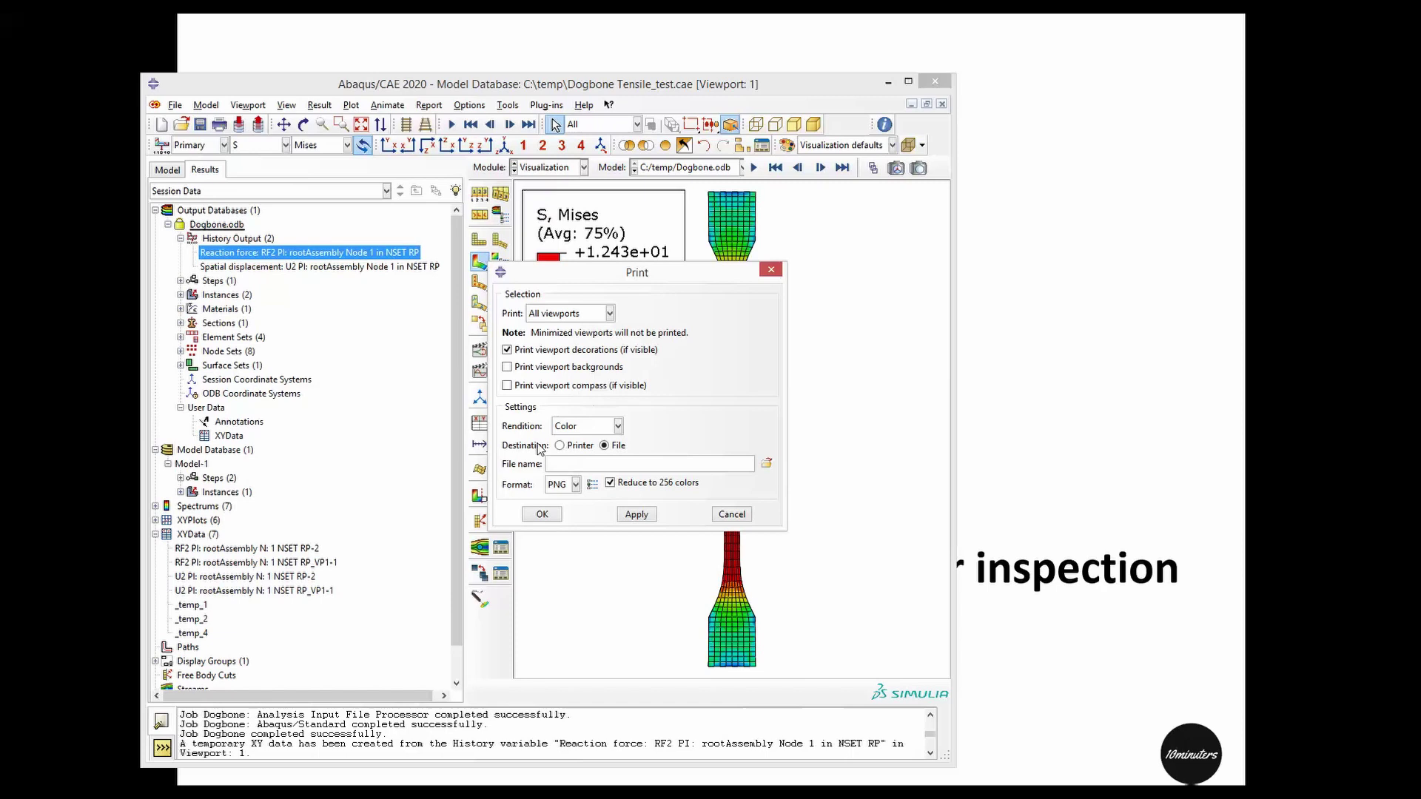
pyautogui.moveTo(644, 284); pyautogui.dragTo(945, 273)
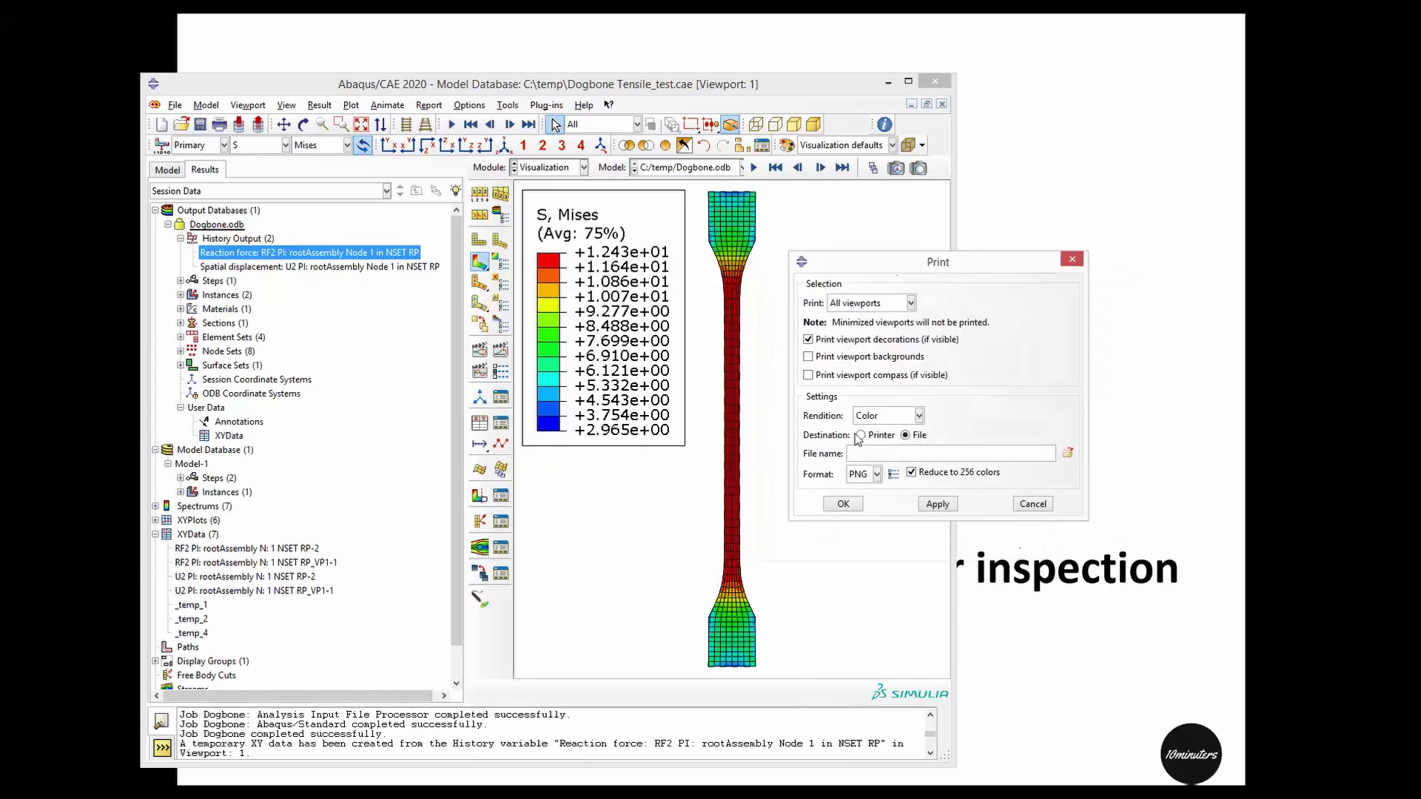
pyautogui.click(860, 436)
pyautogui.click(906, 435)
pyautogui.click(876, 475)
pyautogui.click(876, 478)
pyautogui.click(922, 476)
# - Print the viewport to the file C:/temp/dogbone.png
pyautogui.click(1066, 454)
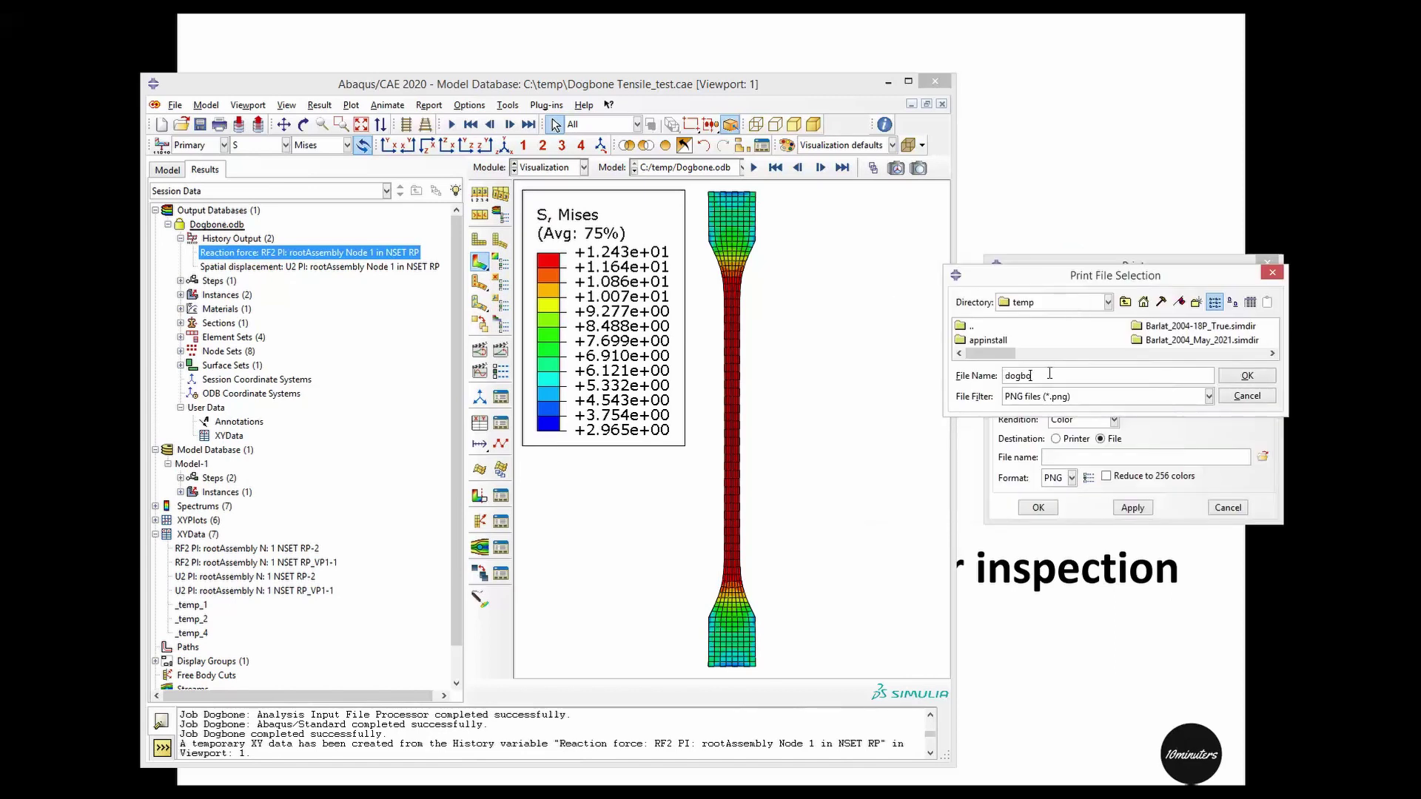
pyautogui.click(1248, 377)
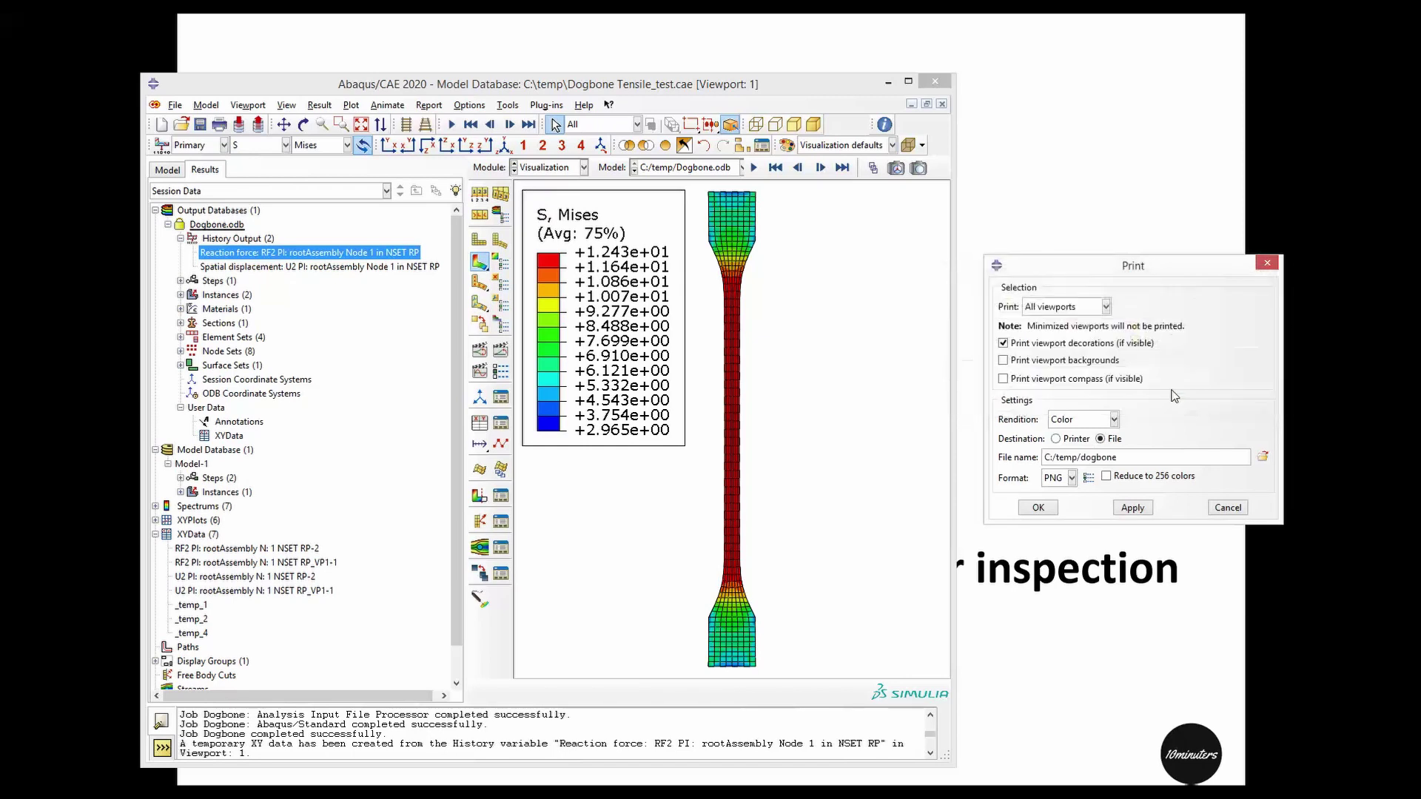
pyautogui.click(1132, 509)
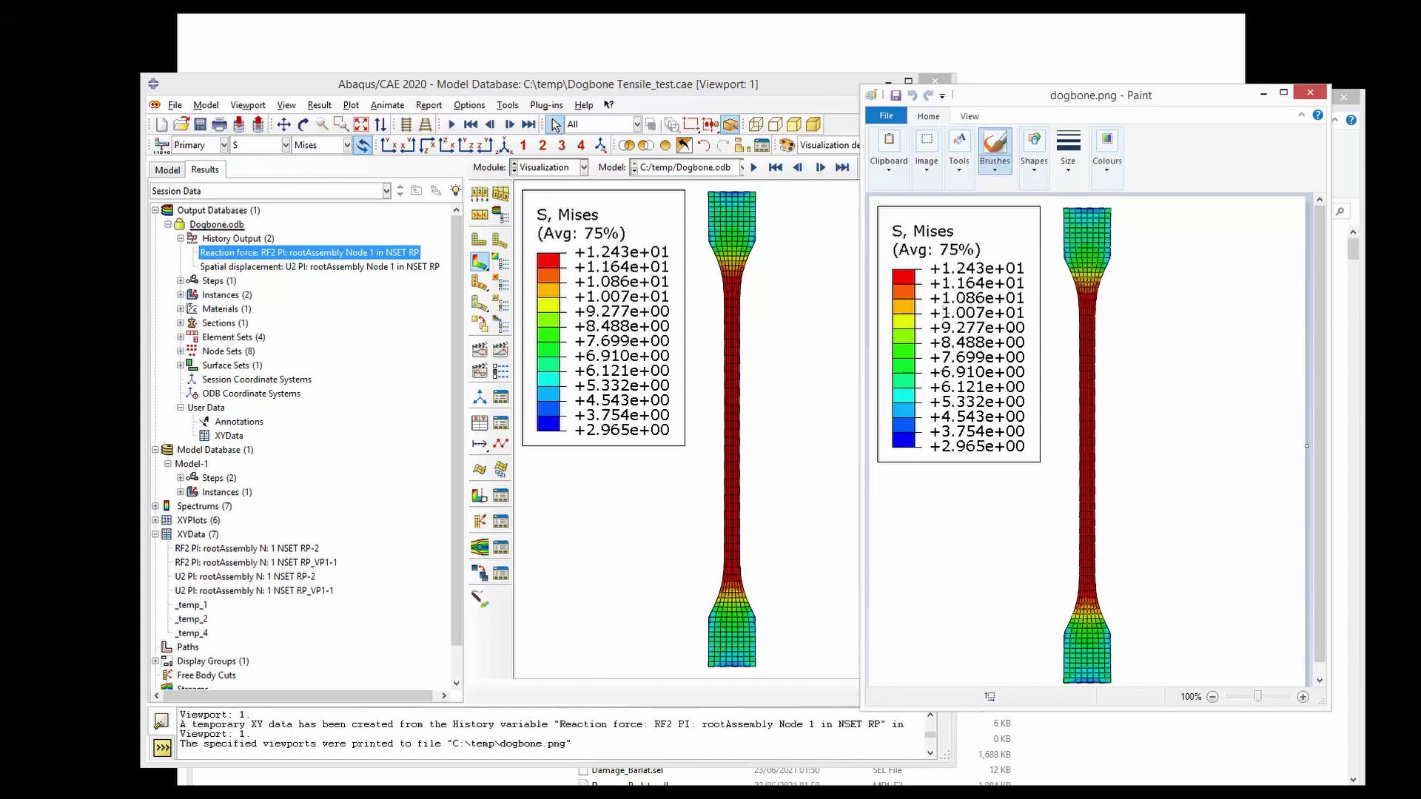
# - Mark the dogbone.png image in Paint with a check stroke and shift the Paint window
pyautogui.moveTo(971, 560); pyautogui.dragTo(999, 551)
pyautogui.moveTo(982, 95); pyautogui.dragTo(1140, 128)
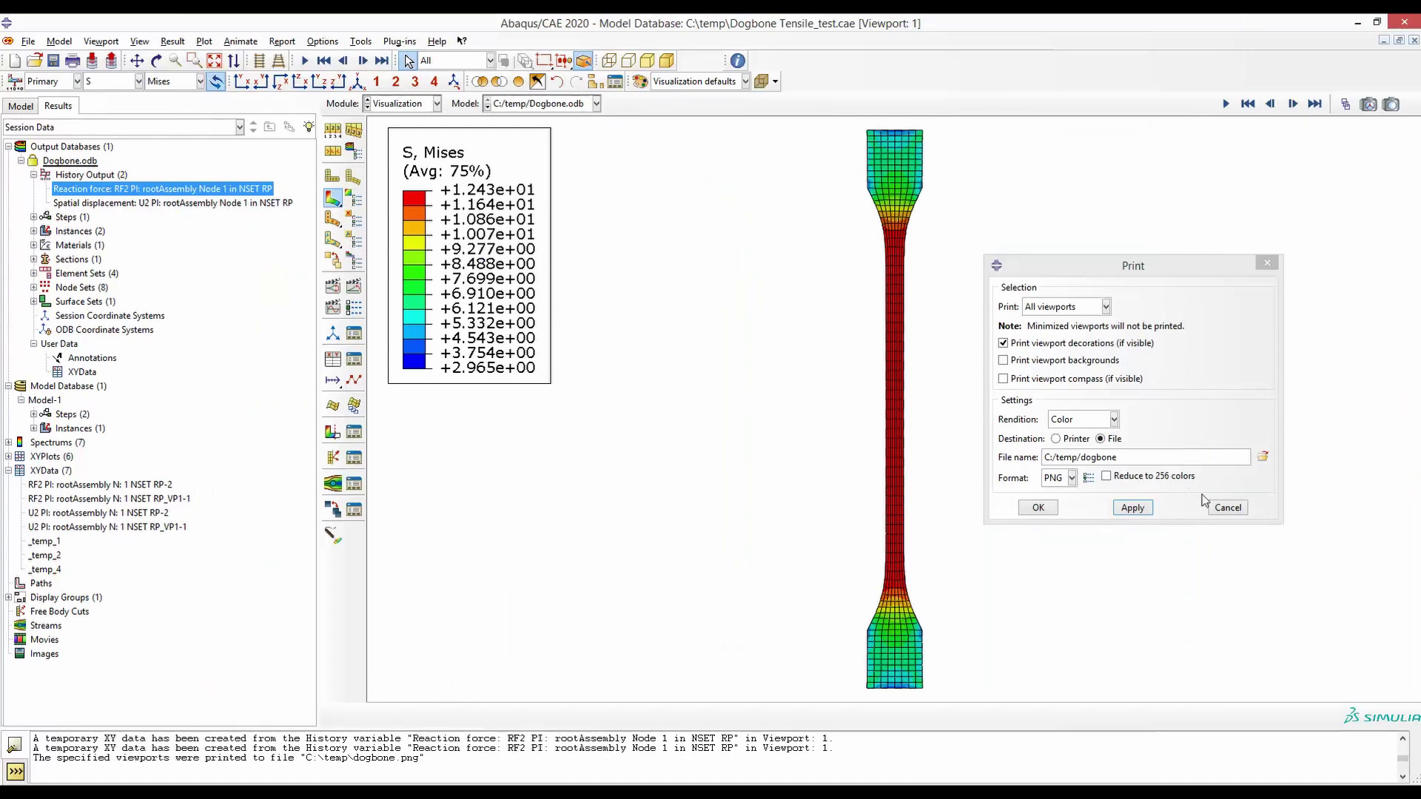
# - Cancel the Print dialog and set the viewport background to Solid in Graphics Options
pyautogui.click(1227, 506)
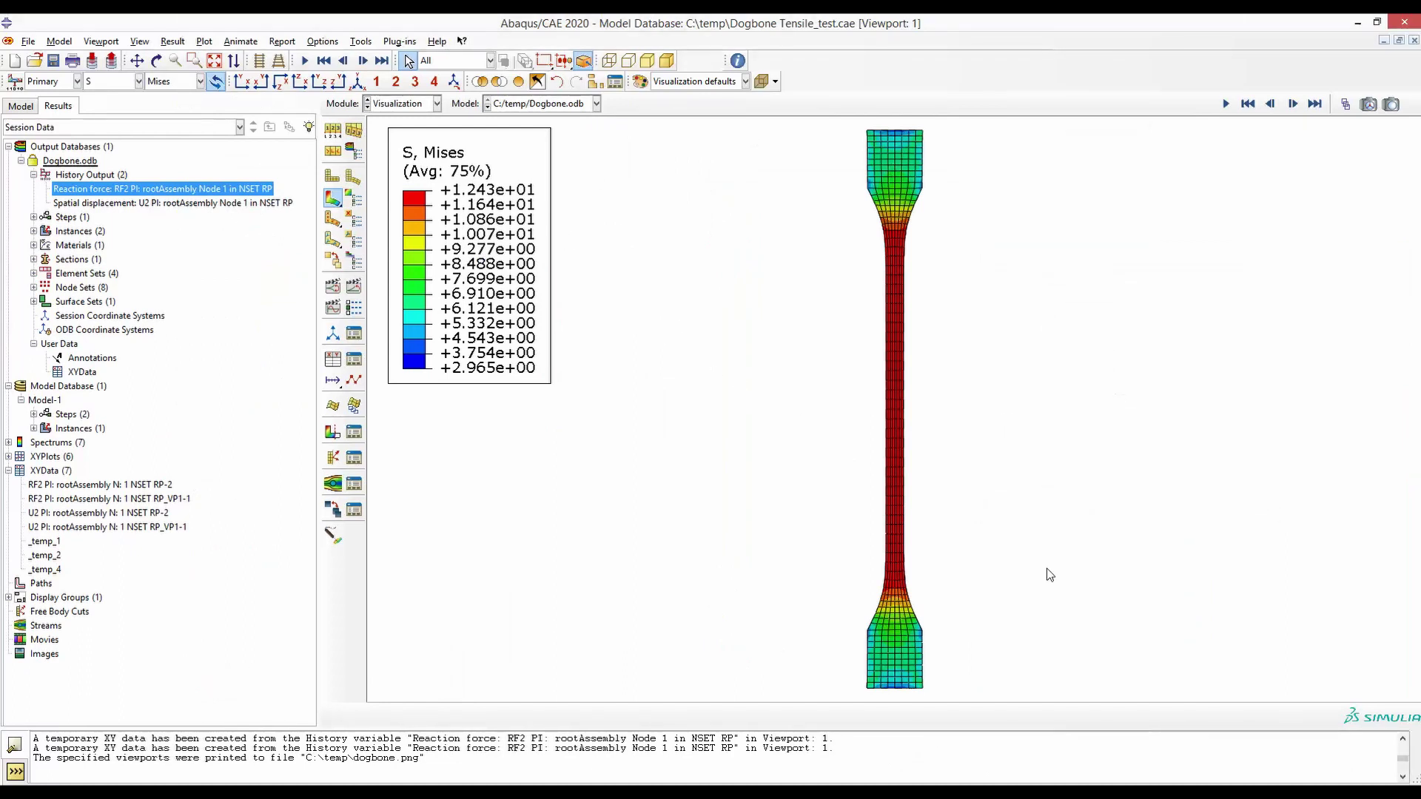
pyautogui.click(139, 41)
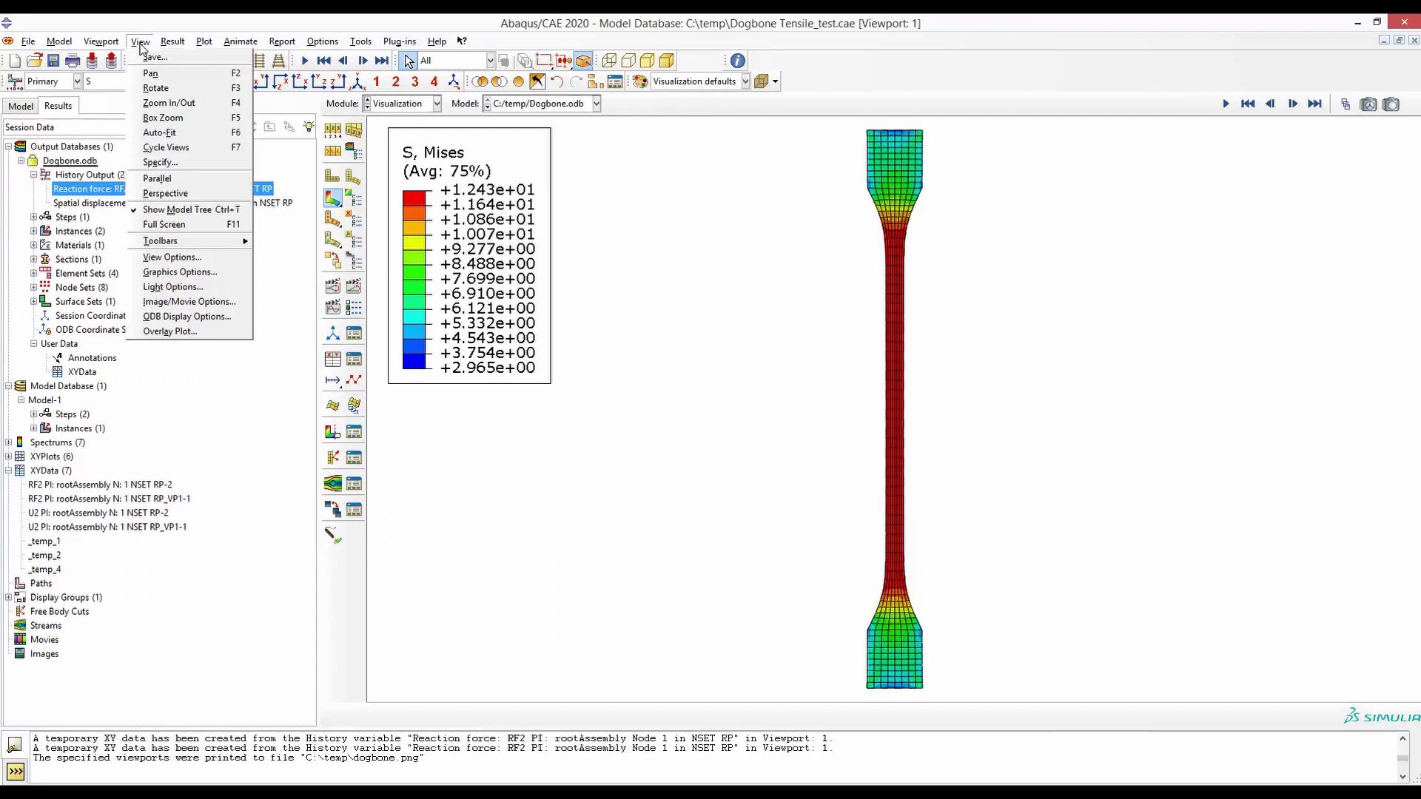
pyautogui.click(179, 273)
pyautogui.moveTo(556, 280); pyautogui.dragTo(672, 276)
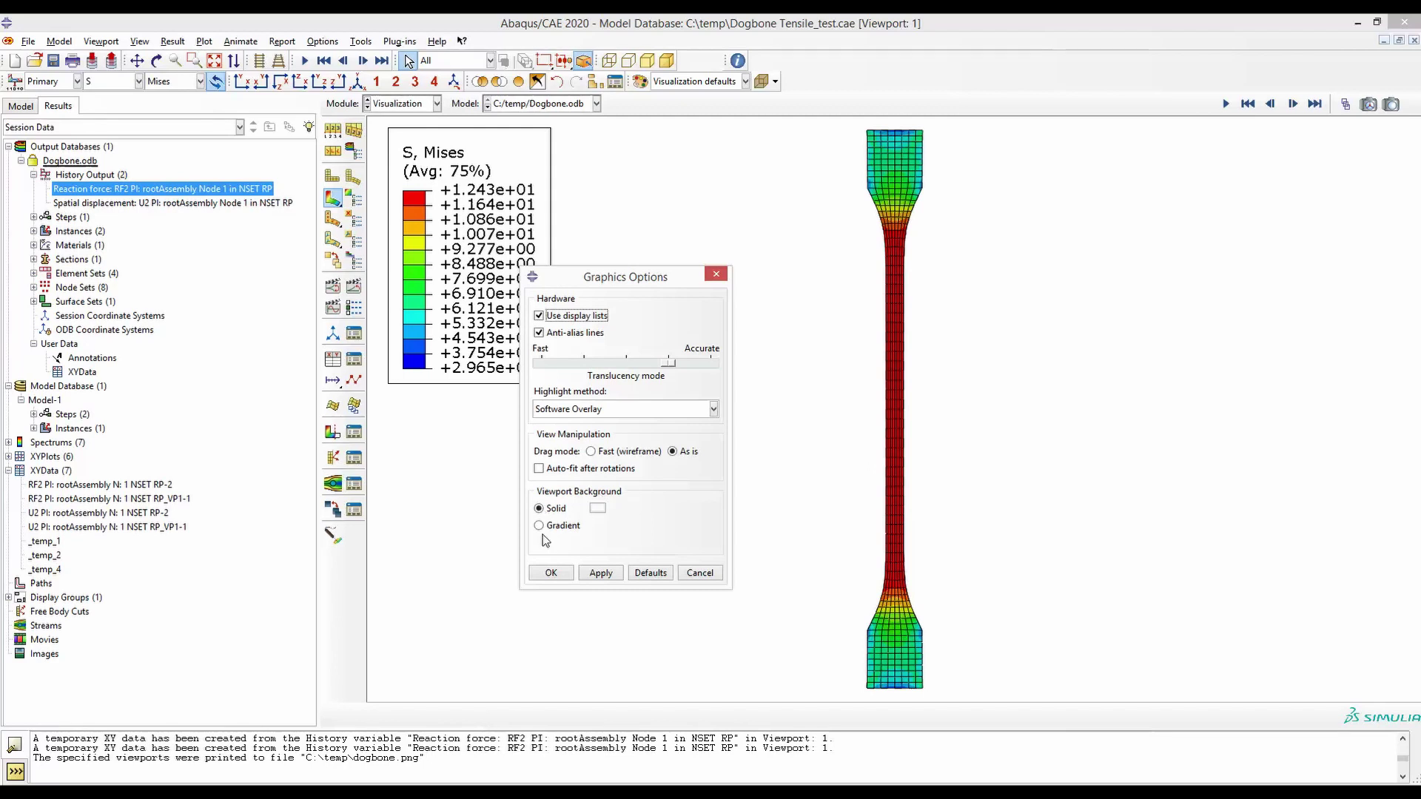
pyautogui.click(539, 525)
pyautogui.click(600, 573)
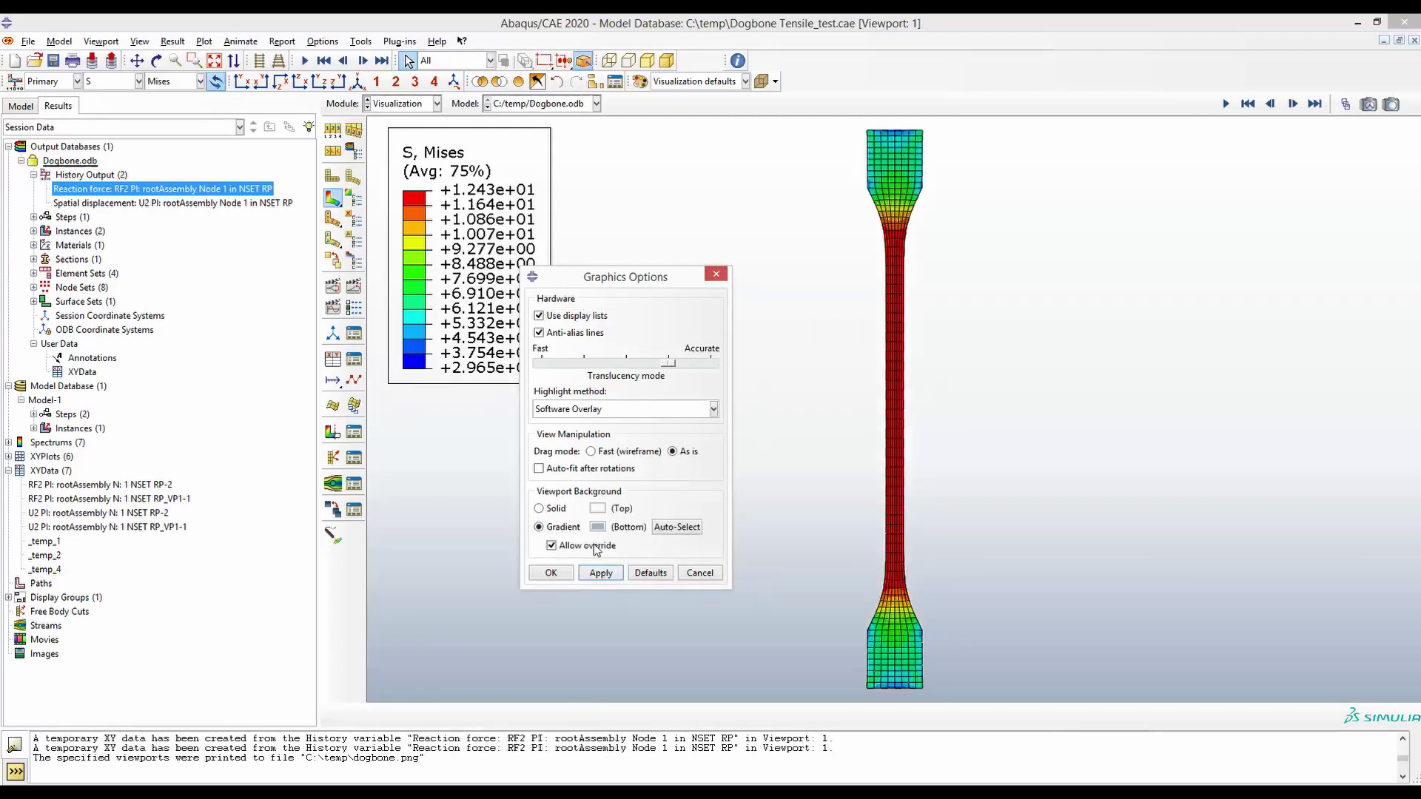
pyautogui.click(539, 508)
pyautogui.click(600, 572)
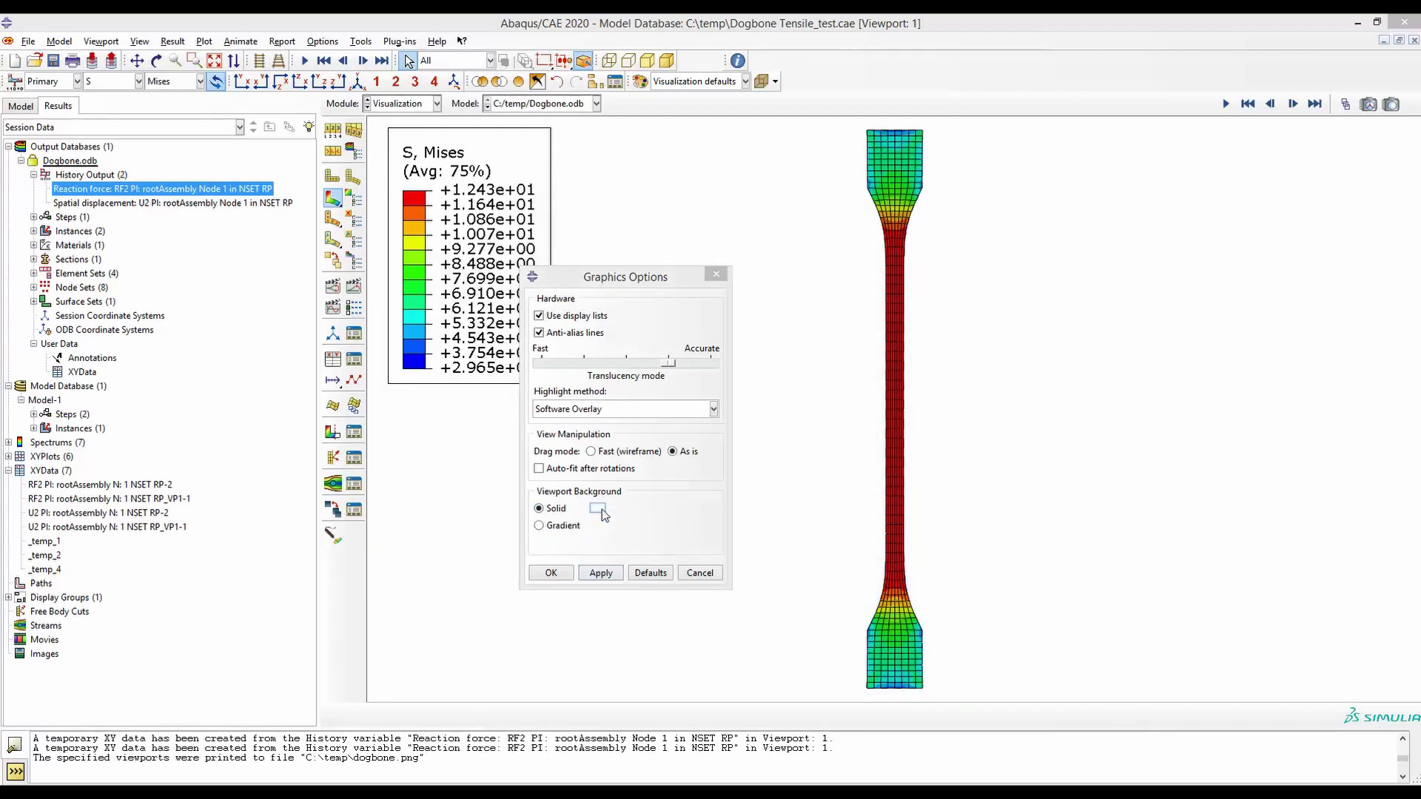
# - Make the solid background white, after trying light blue, and close Graphics Options
pyautogui.click(597, 507)
pyautogui.click(517, 559)
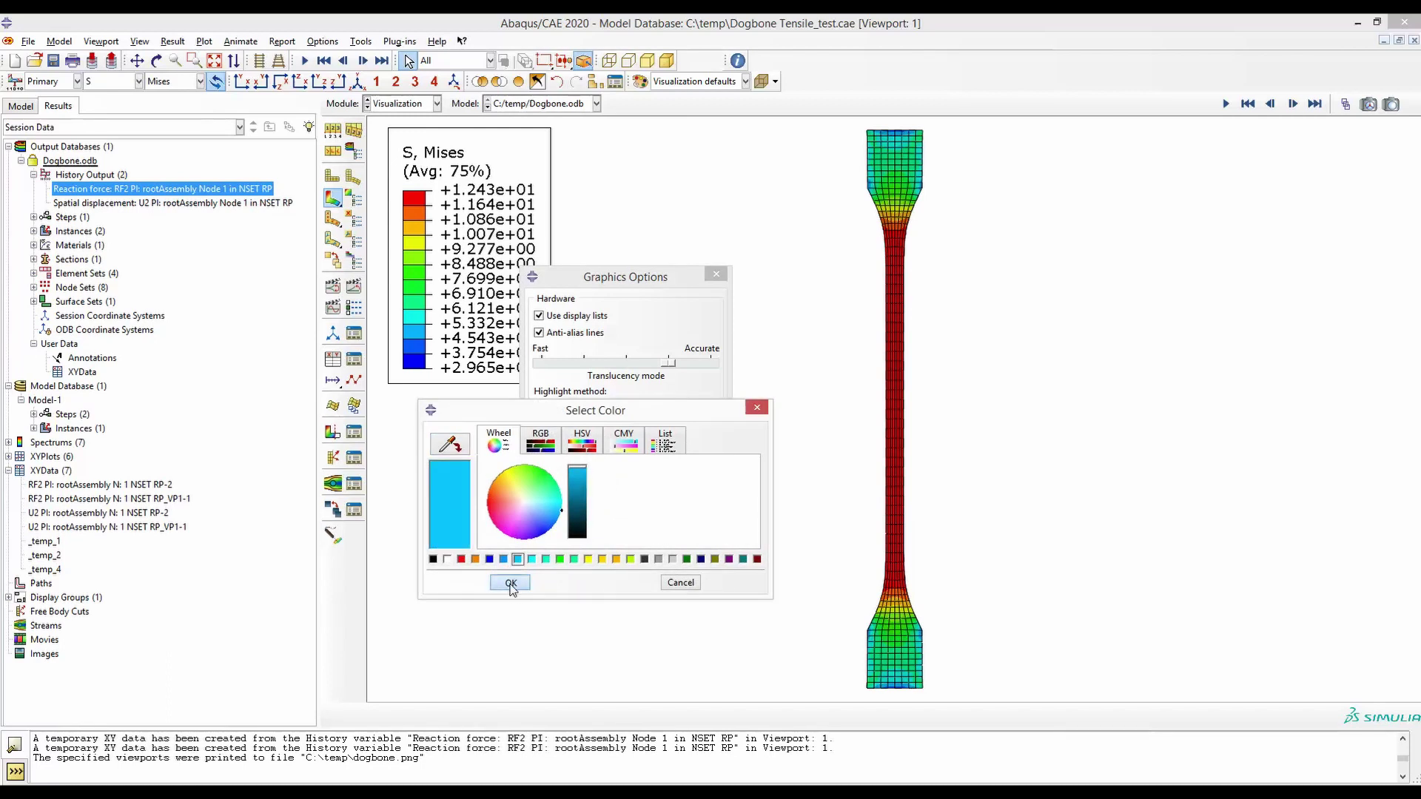
pyautogui.click(509, 582)
pyautogui.click(599, 573)
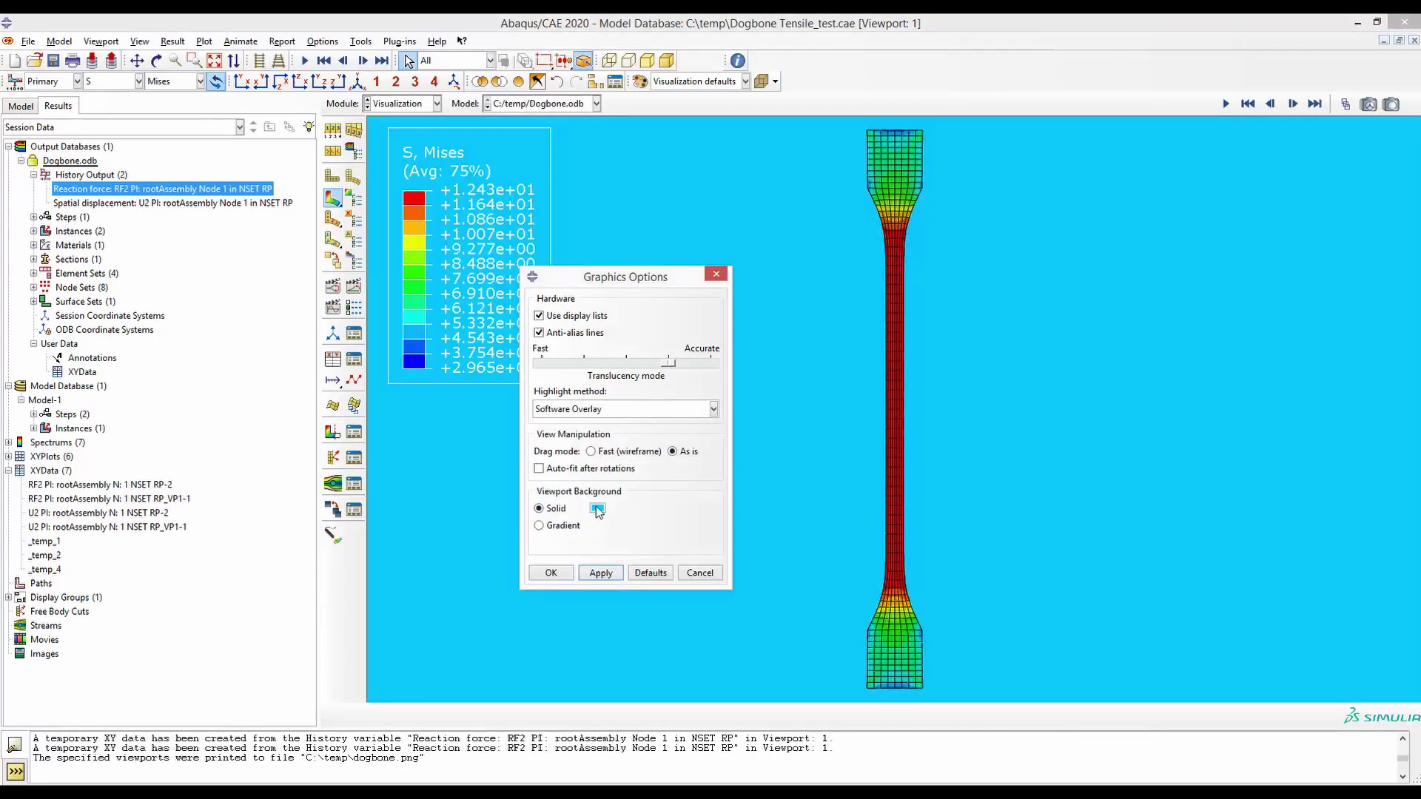
pyautogui.click(597, 508)
pyautogui.click(447, 559)
pyautogui.click(509, 584)
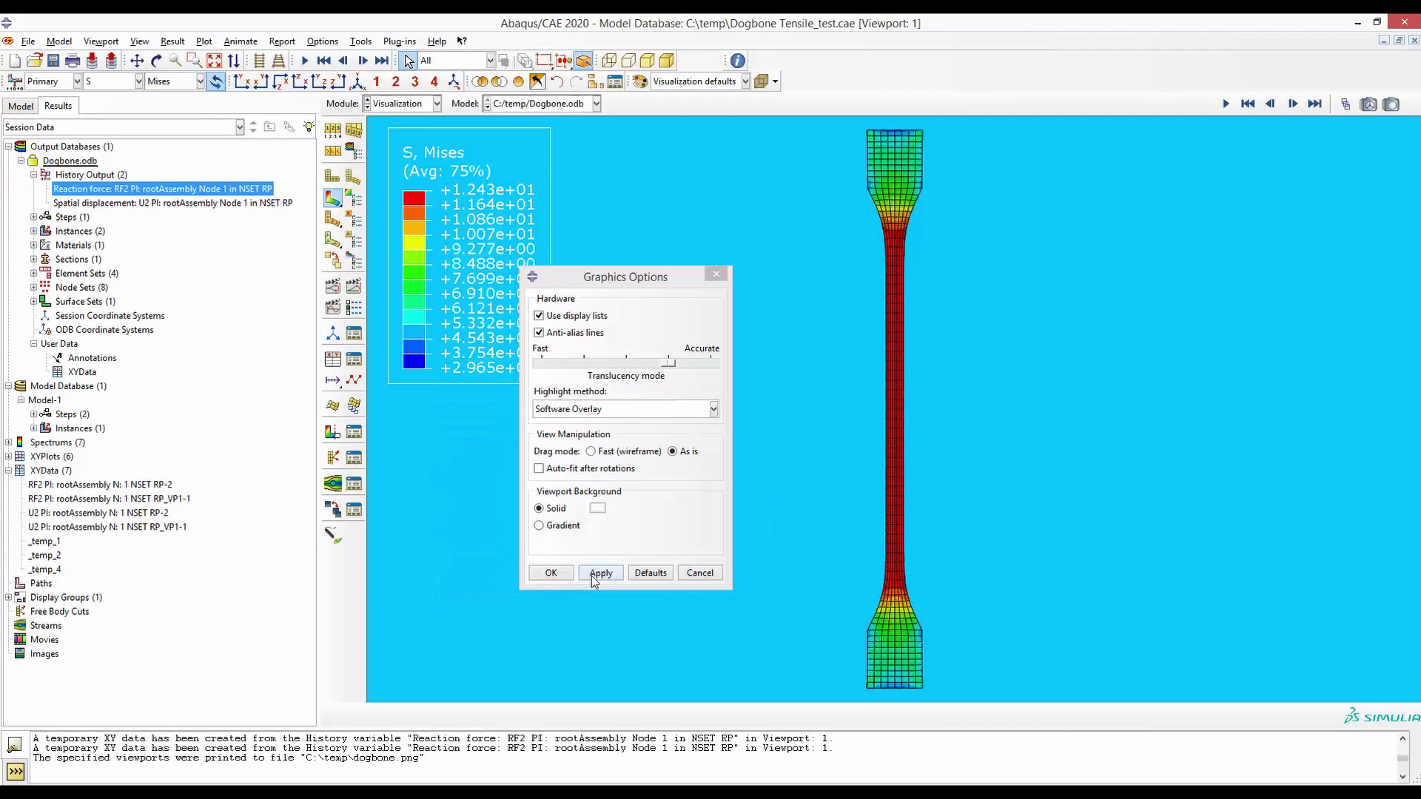
pyautogui.click(613, 573)
pyautogui.click(551, 573)
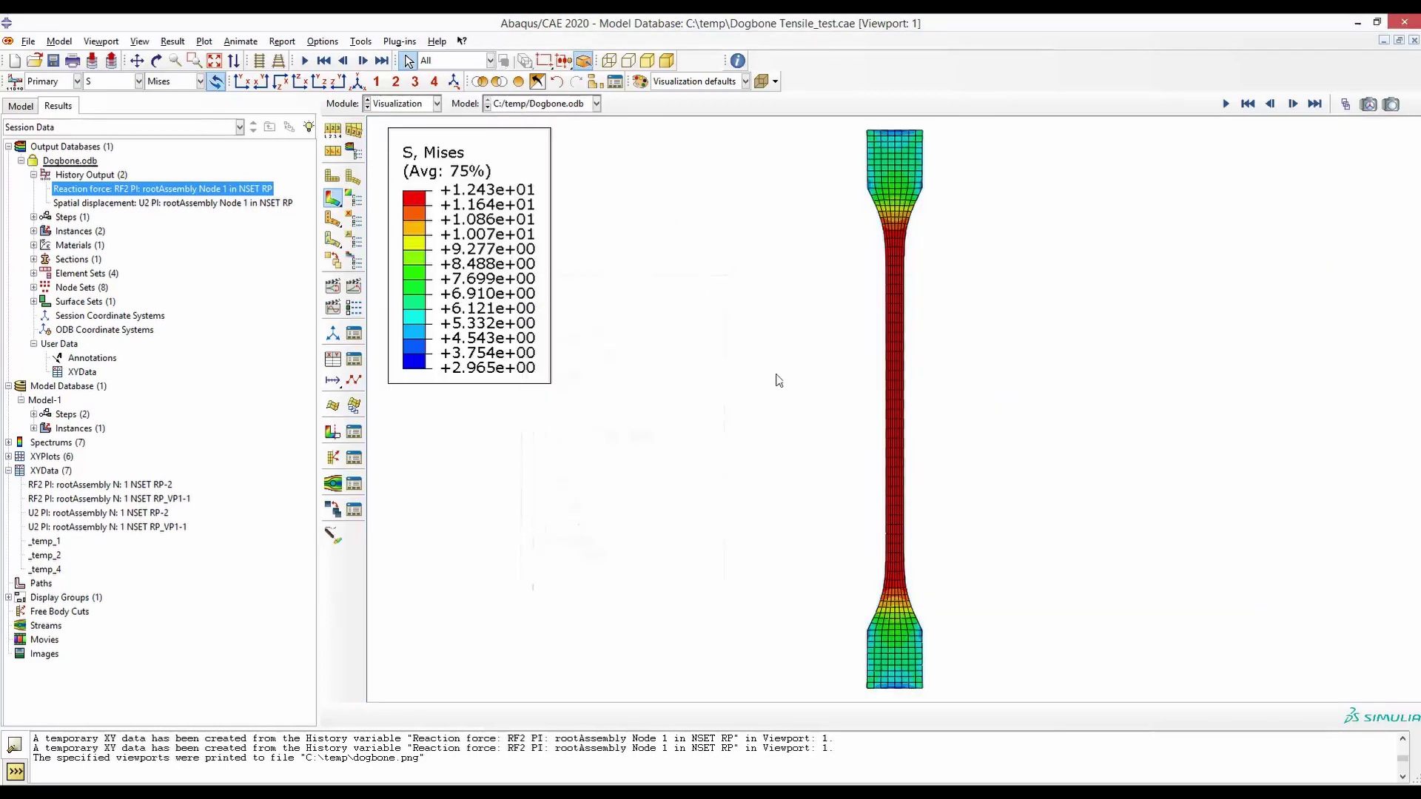
pyautogui.scroll(-2, 532, 418)
pyautogui.scroll(1, 850, 448)
pyautogui.scroll(1, 880, 464)
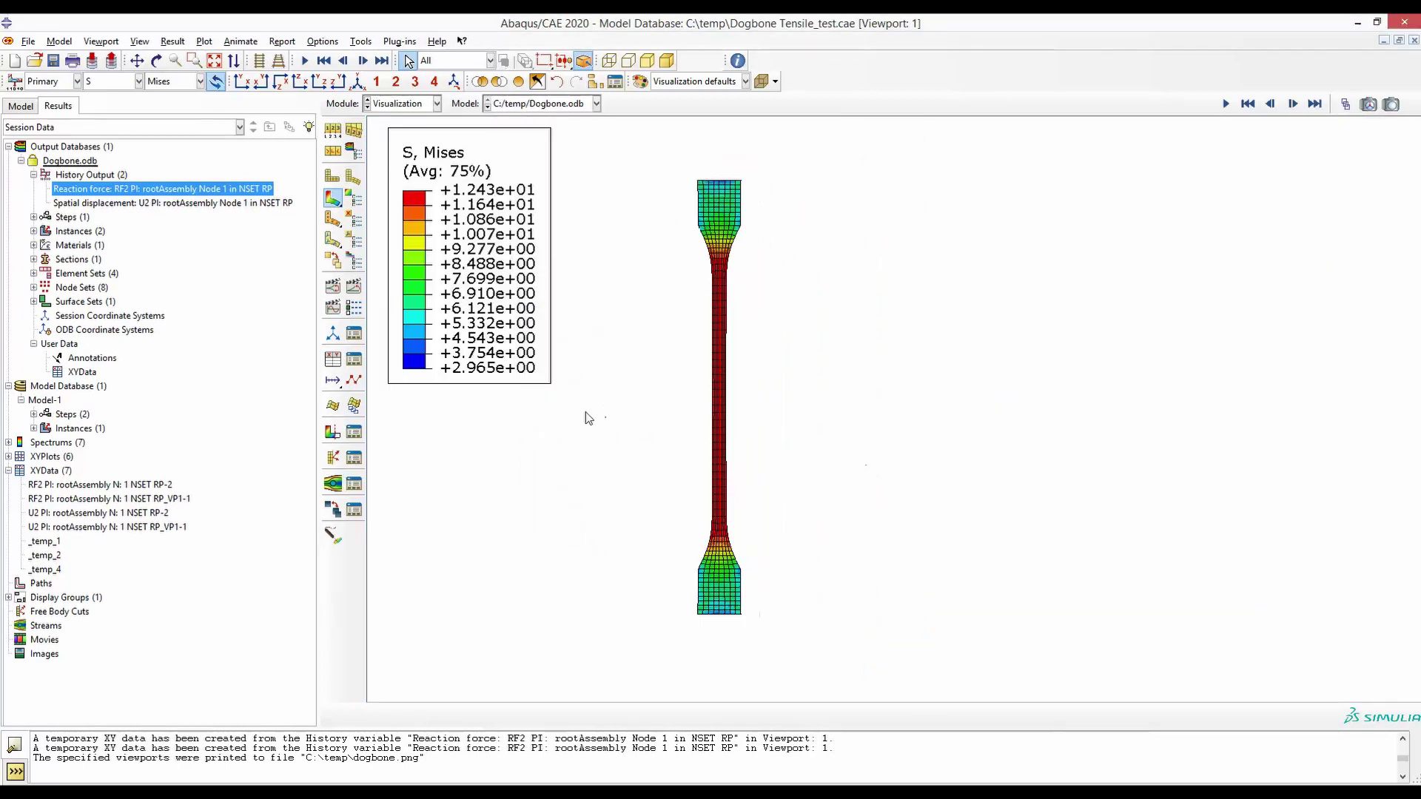
pyautogui.scroll(1, 760, 374)
pyautogui.scroll(1, 825, 398)
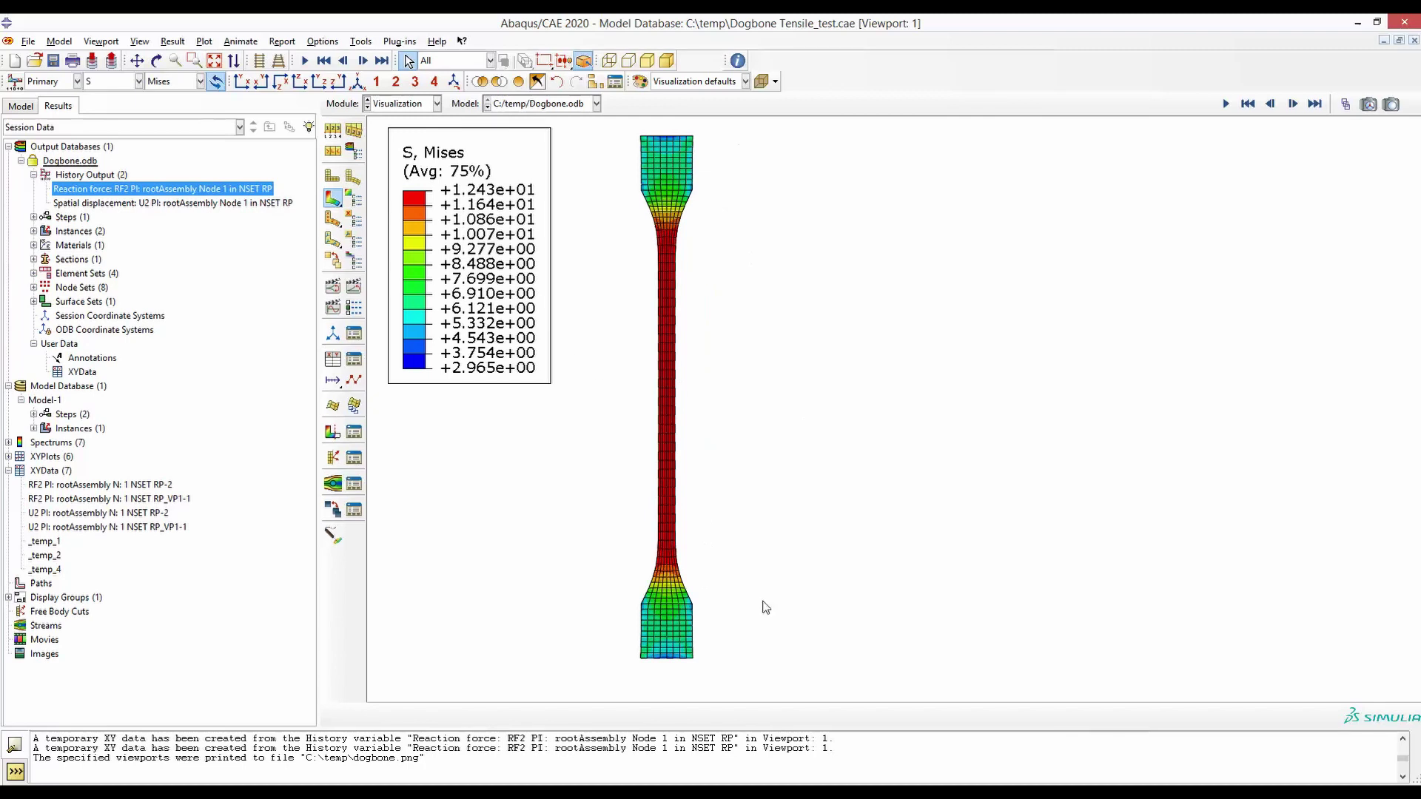